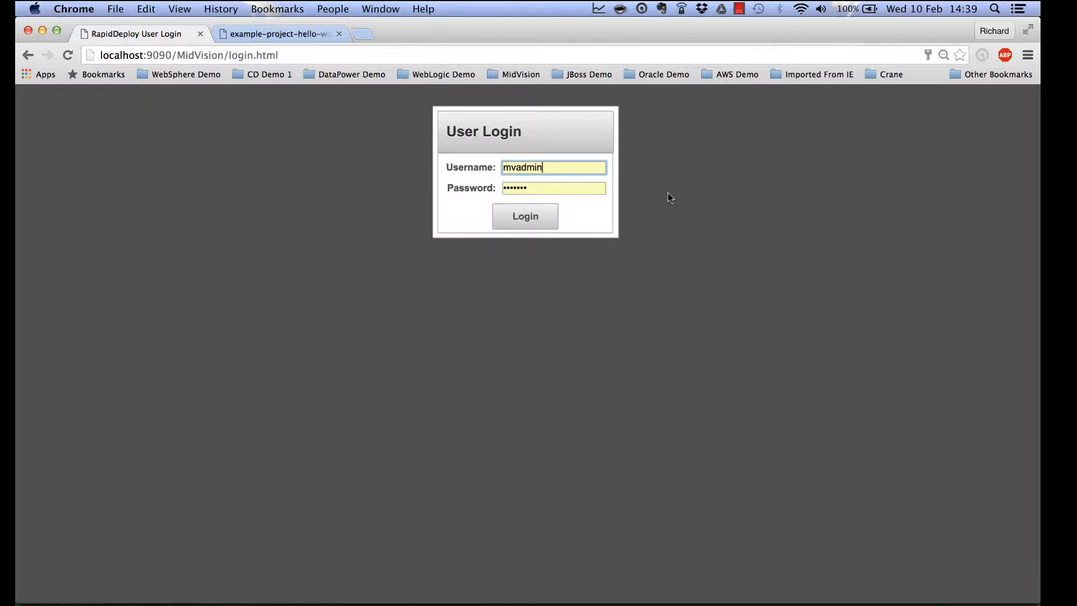
Log in to RapidDeploy as the administrator with the pre-filled credentials.
left_click(527, 225)
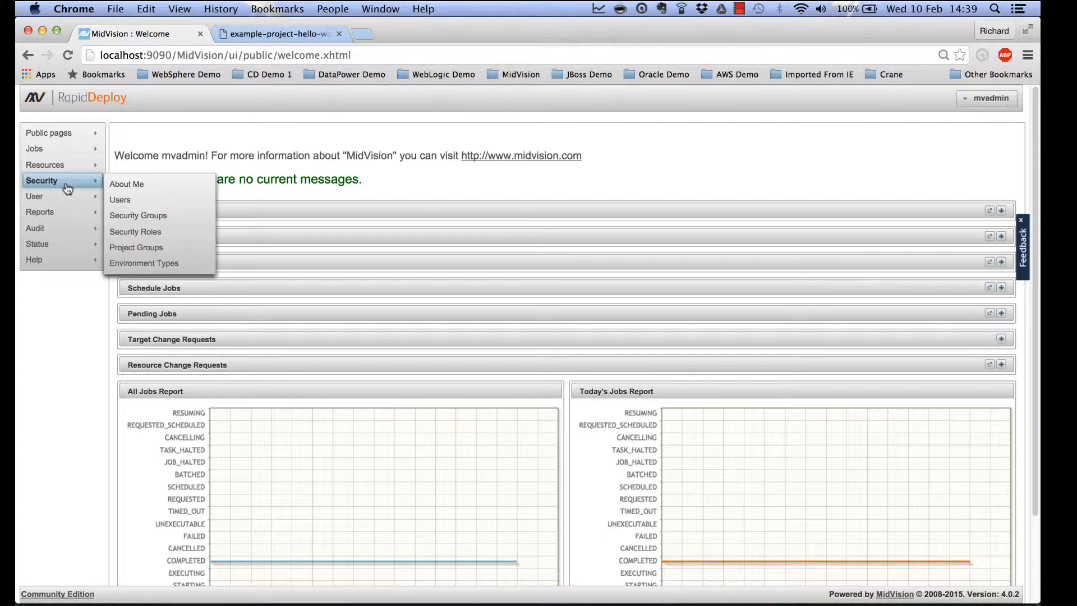
Open Manage Projects from Resources > Projects in the sidebar.
mouse_move(66, 166)
left_click(139, 172)
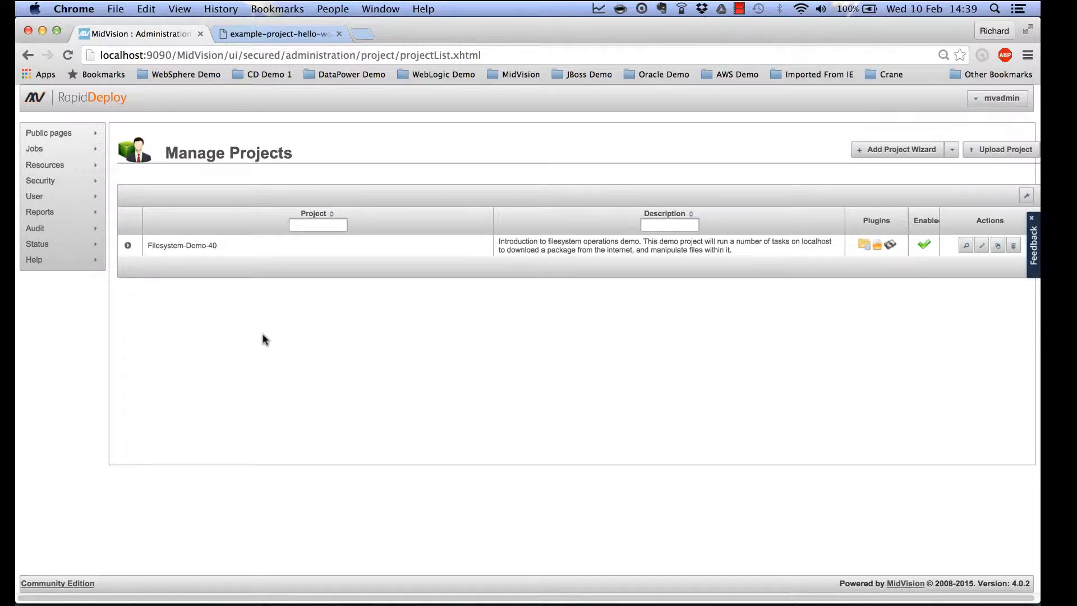
In the MidVision portal, reach the v4.0 Hello World page under Example RapidDeploy Projects.
left_click(275, 35)
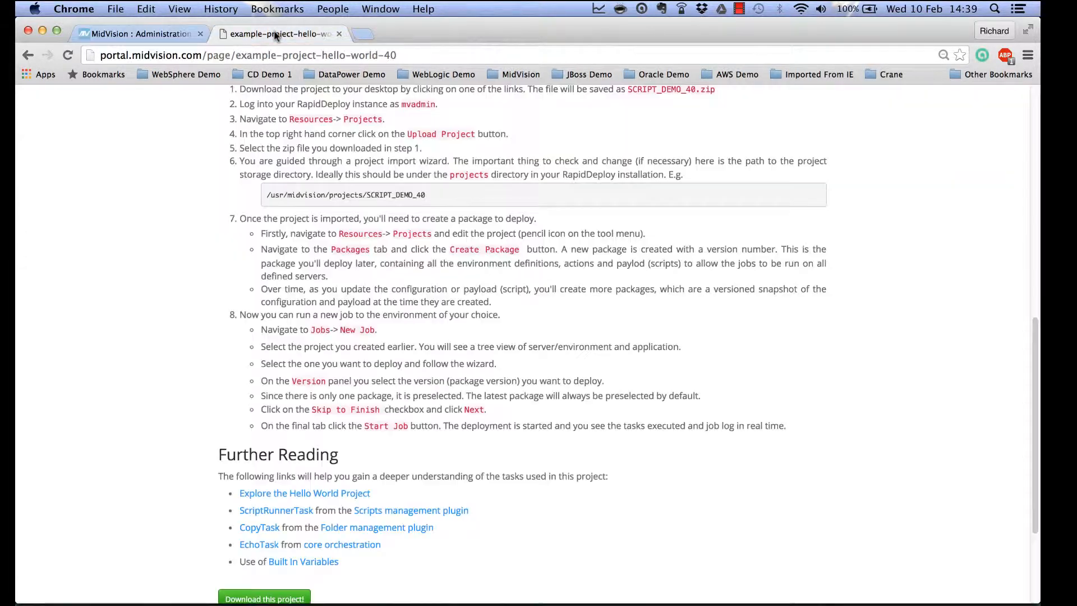
scroll(230, 113, "up", 10)
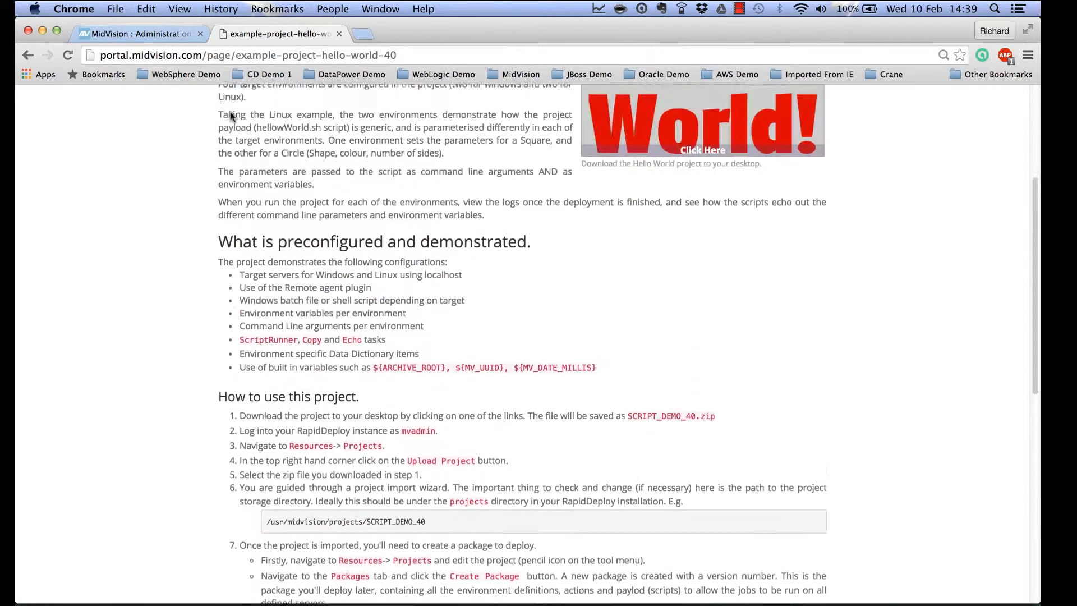
scroll(230, 112, "up", 5)
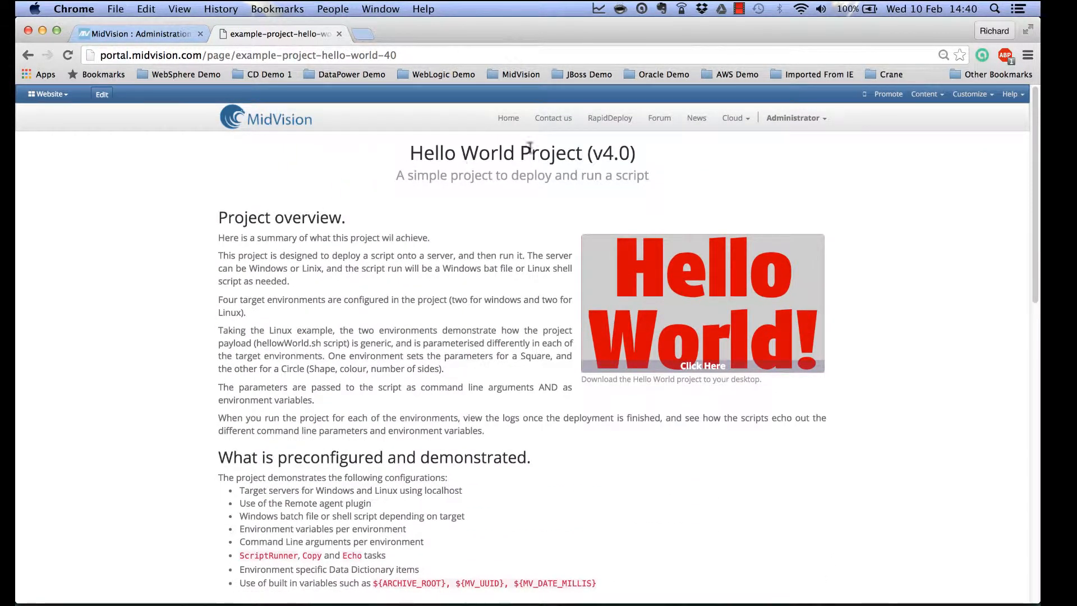
left_click(610, 118)
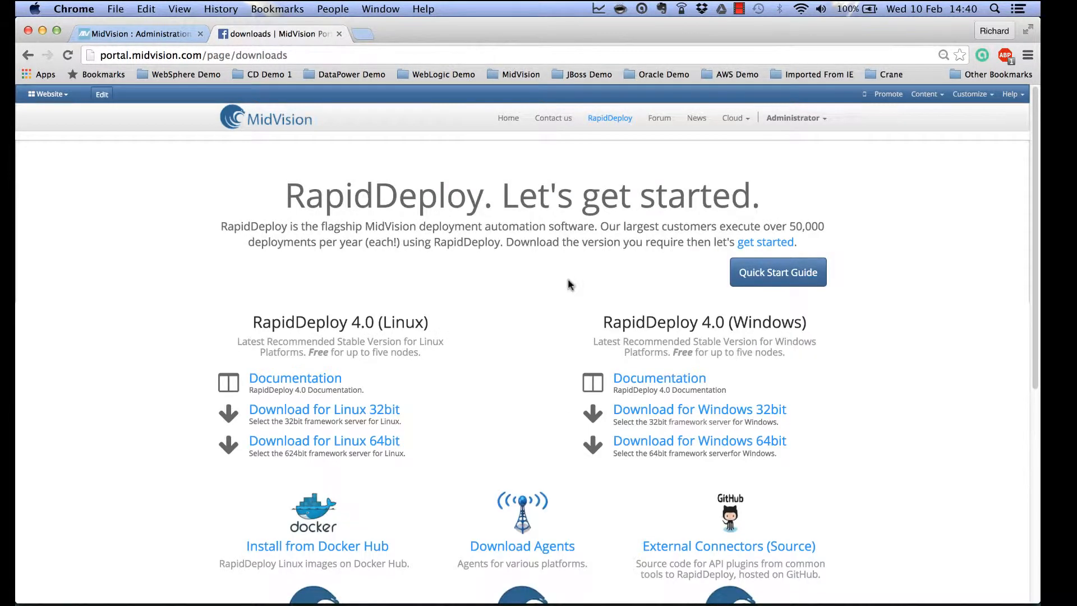
scroll(570, 285, "down", 4)
left_click(517, 449)
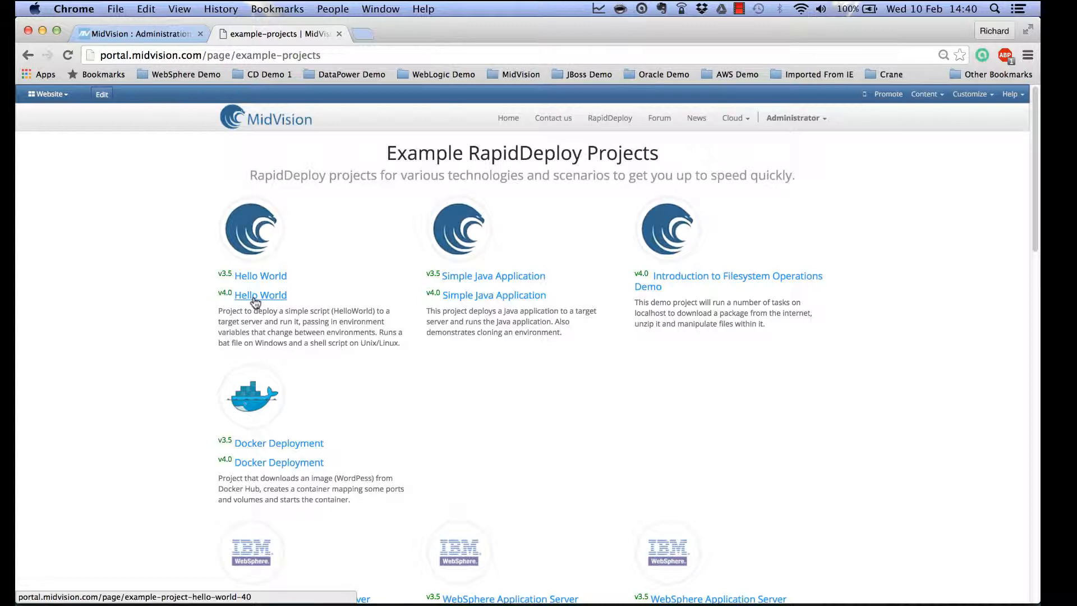
left_click(255, 298)
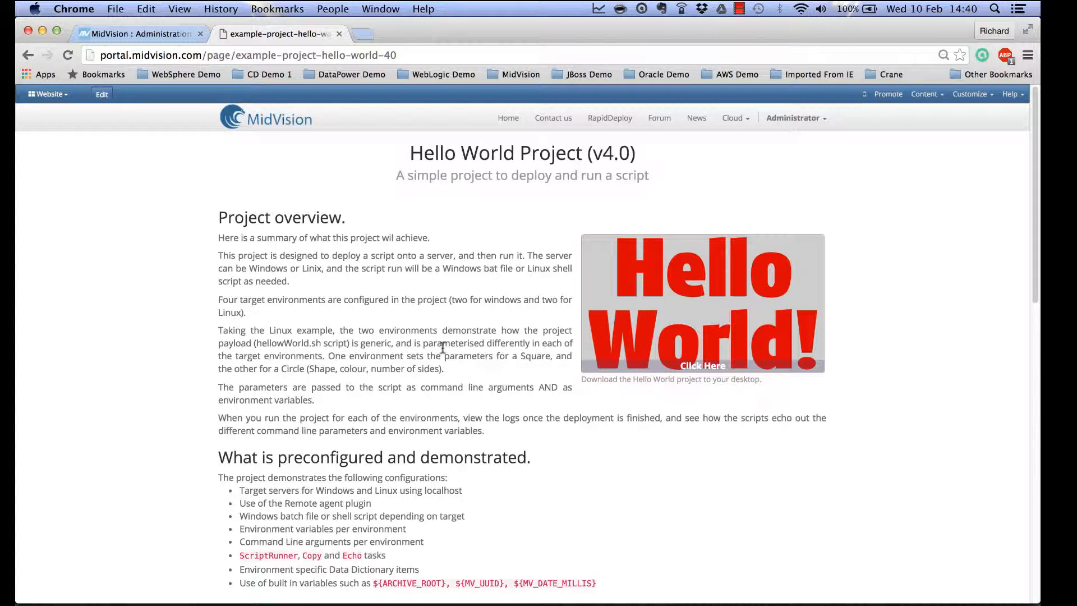
Download SCRIPT_DEMO_40.zip from the Hello World page and return to RapidDeploy.
scroll(437, 359, "down", 8)
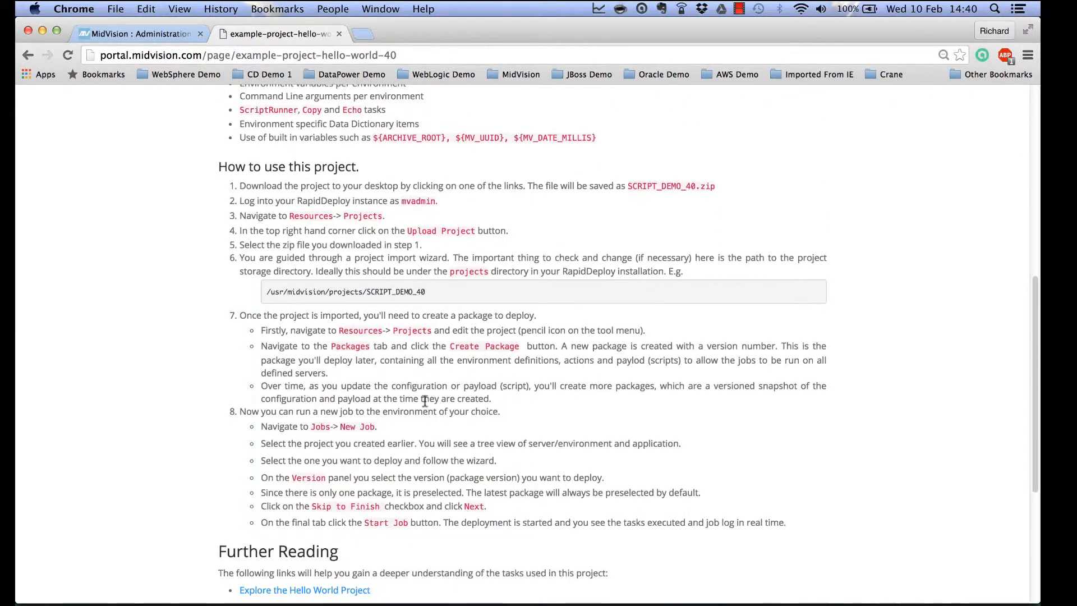
scroll(424, 401, "down", 2)
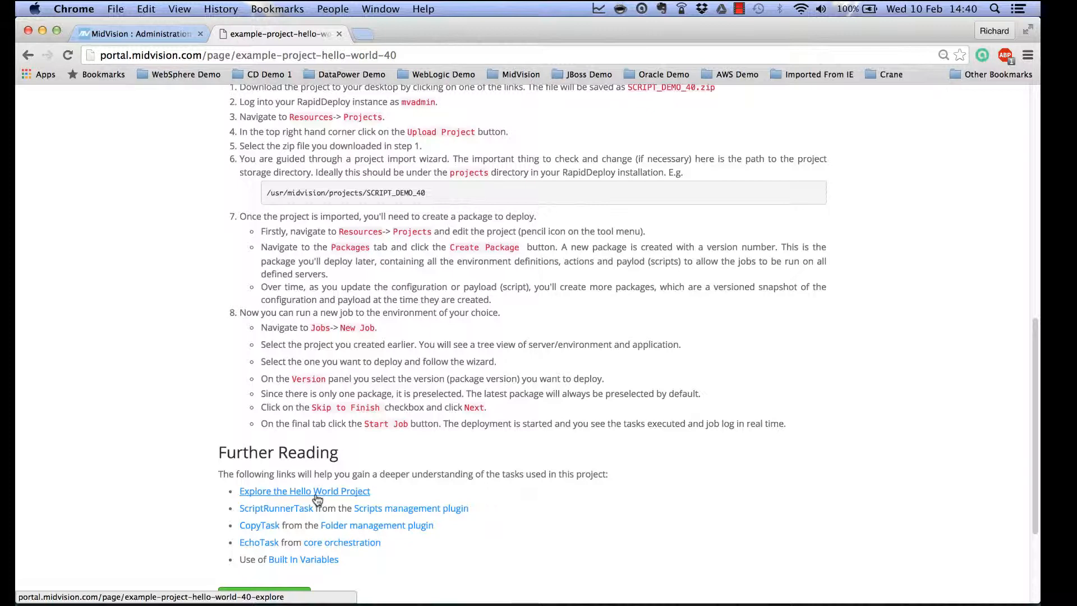
scroll(318, 499, "up", 10)
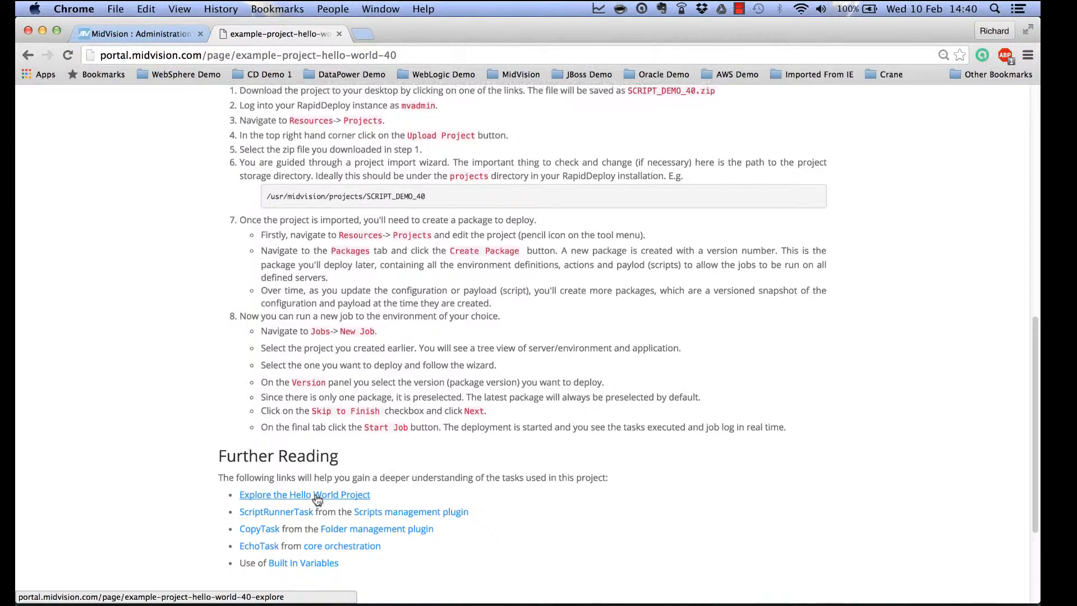
scroll(316, 495, "up", 2)
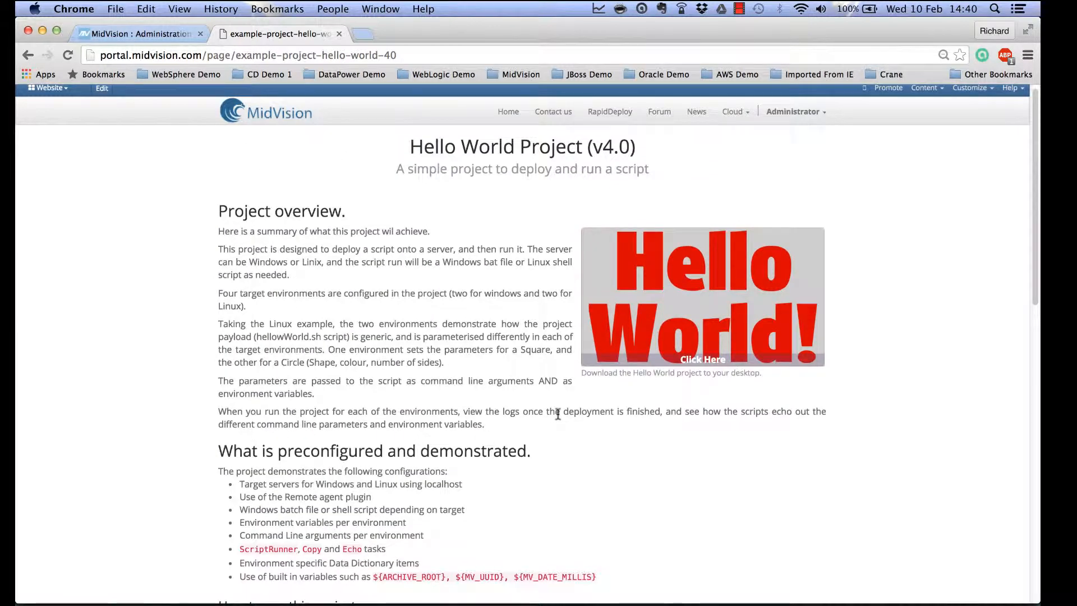
left_click(696, 368)
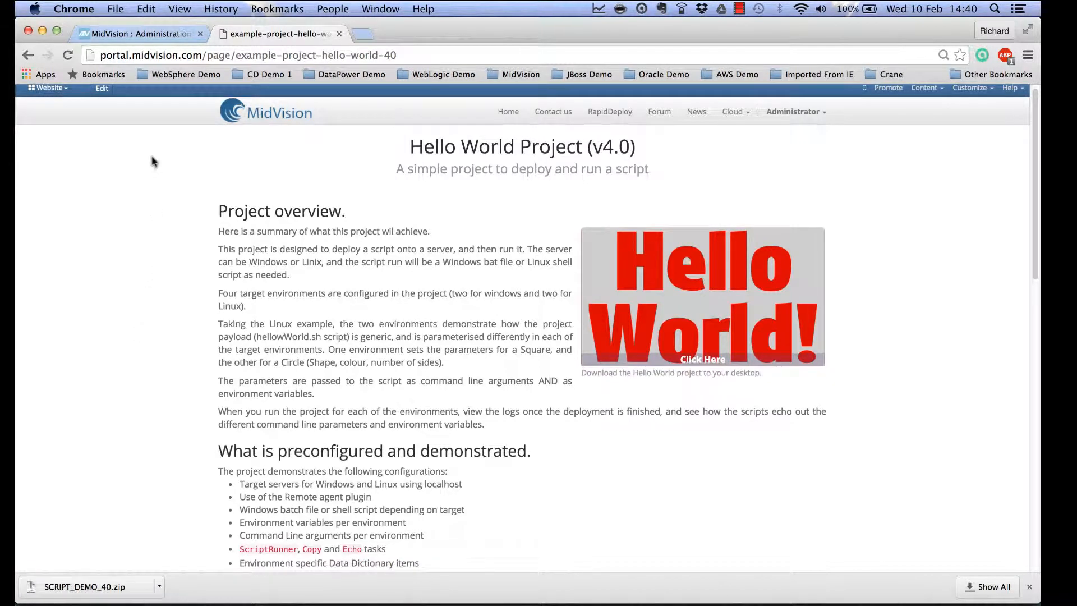
left_click(157, 33)
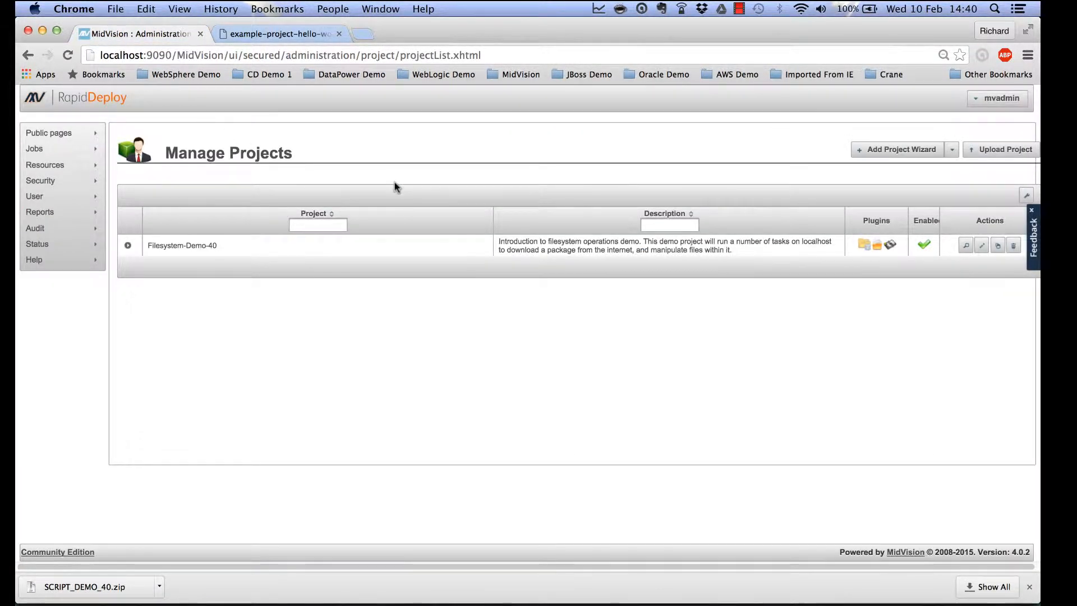
Upload SCRIPT_DEMO_40.zip from Downloads and start importing it.
left_click(996, 159)
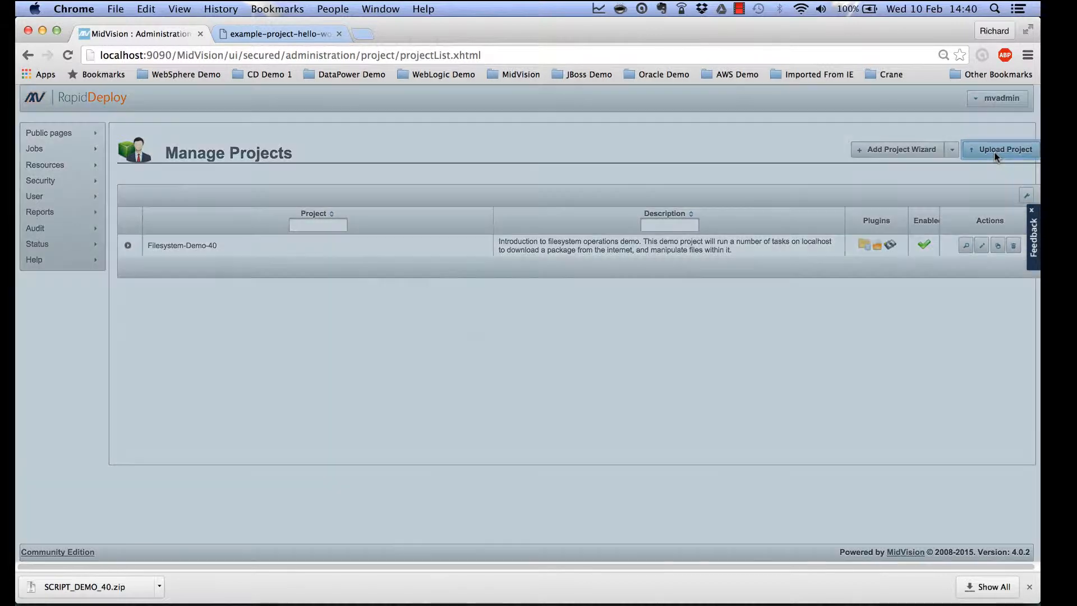
left_click(465, 338)
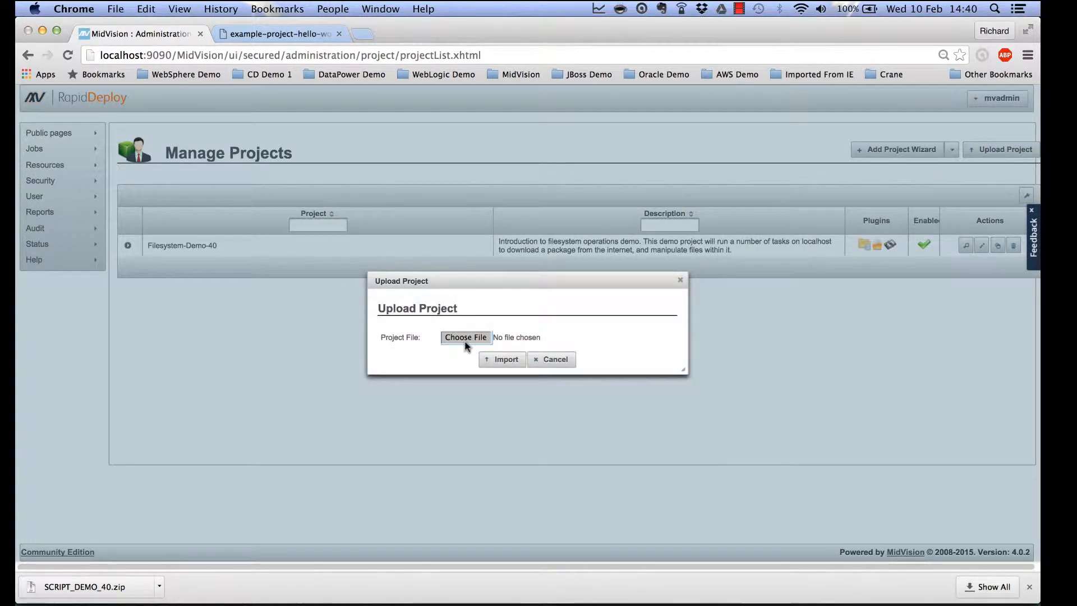
left_click(362, 141)
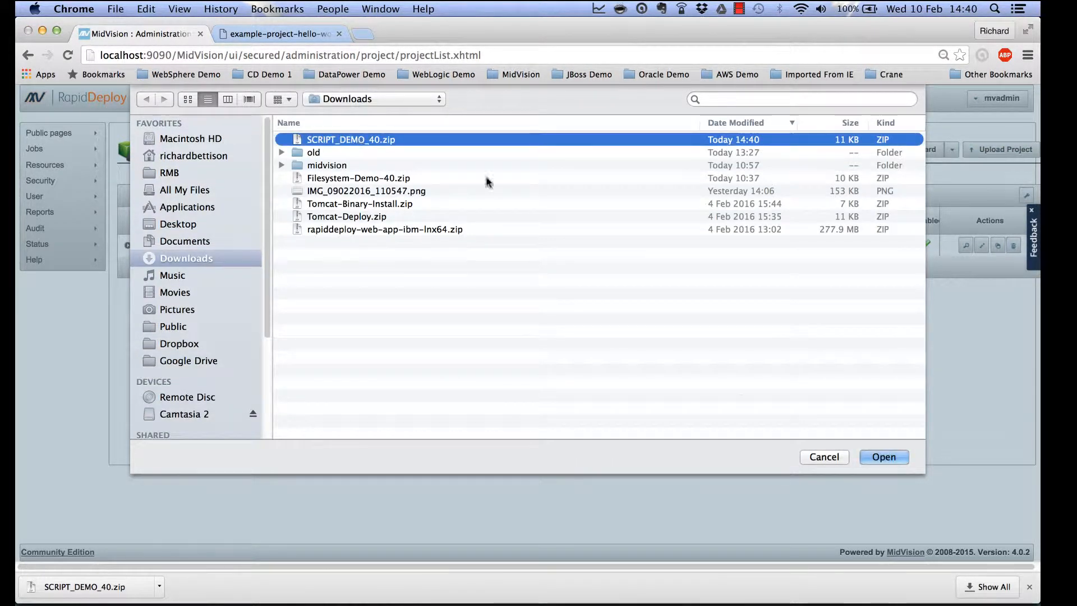
left_click(880, 456)
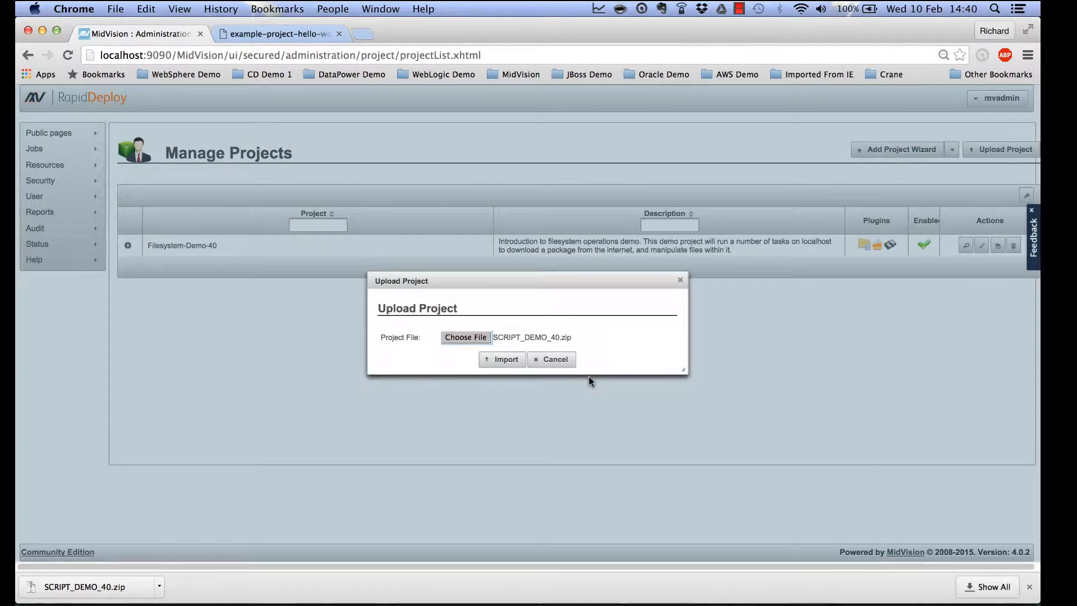
left_click(495, 364)
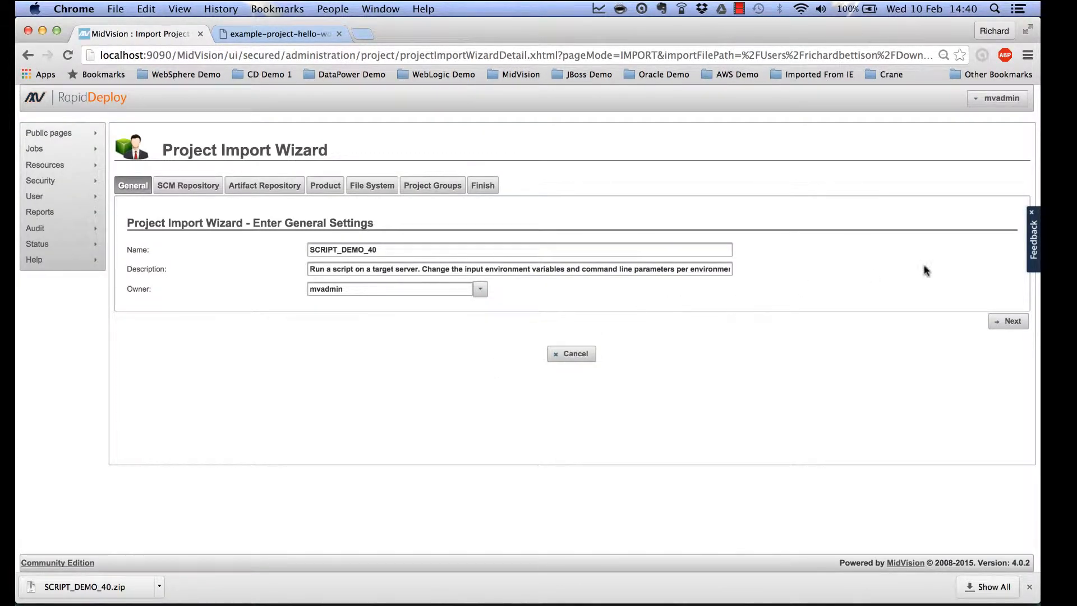
Change the project root and build store paths from /rd to the Downloads midvision folder.
left_click(1003, 324)
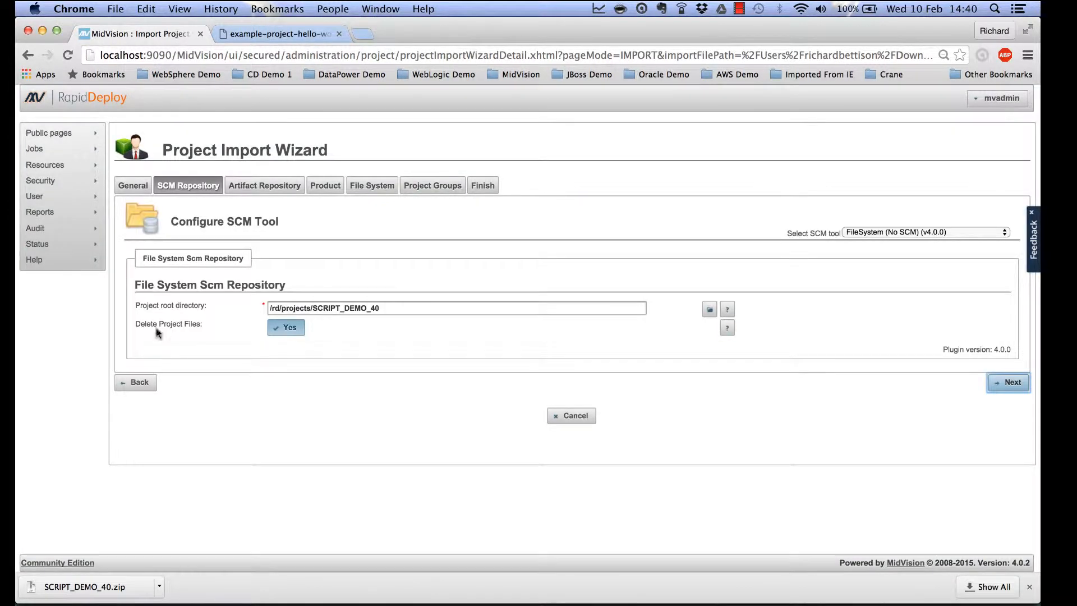
left_click_drag(281, 310, 264, 309)
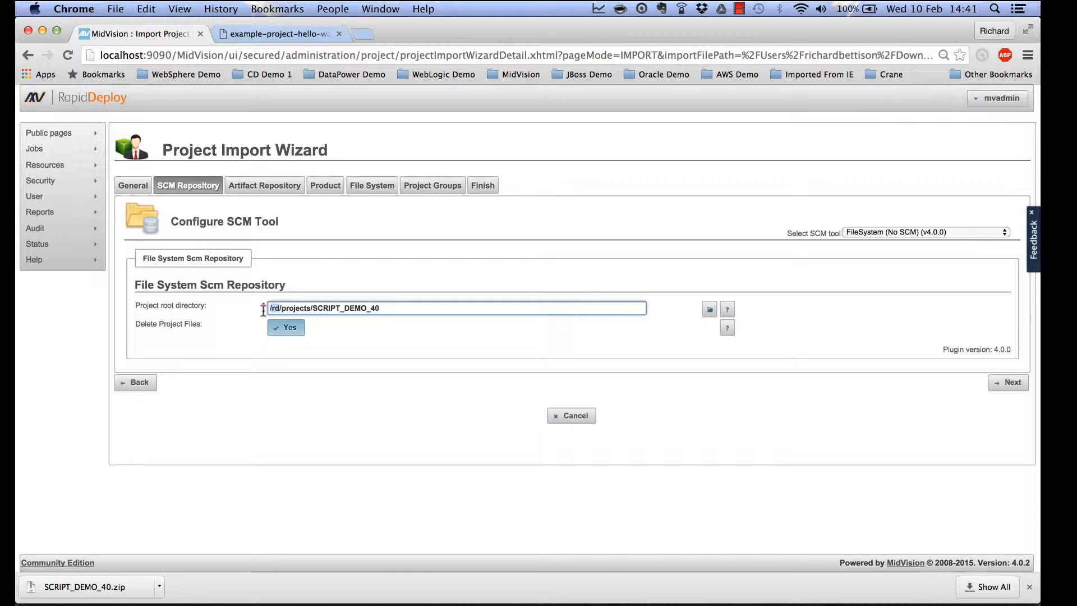
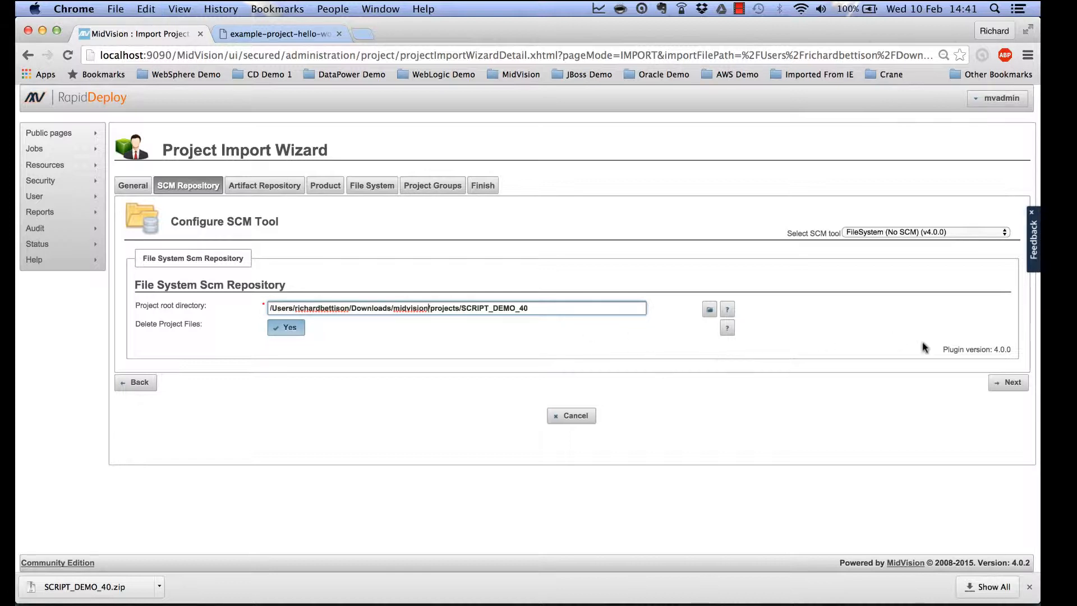
left_click(1004, 386)
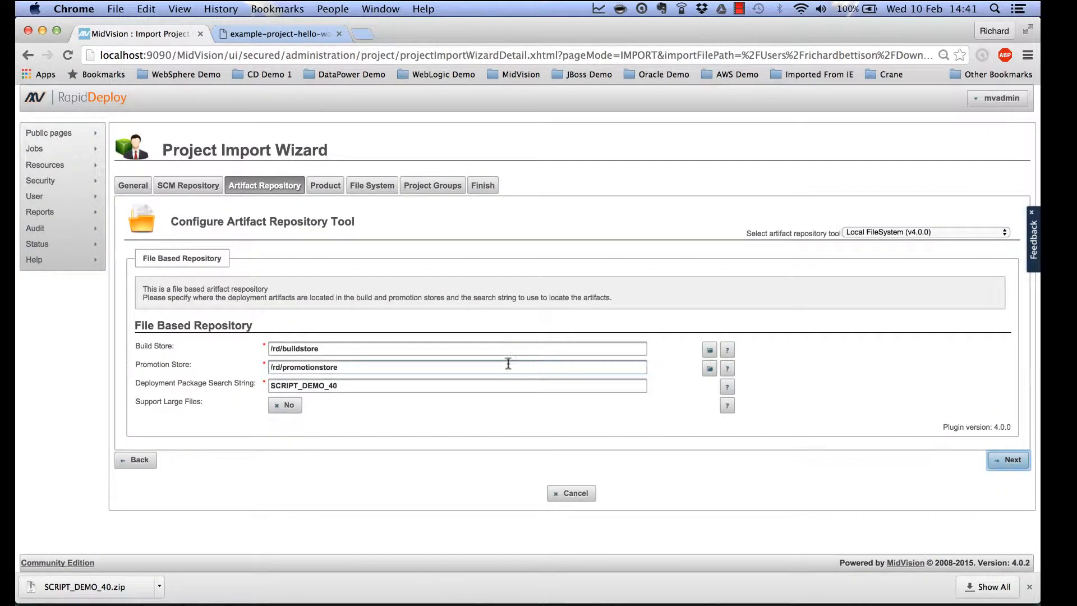
left_click_drag(280, 349, 267, 368)
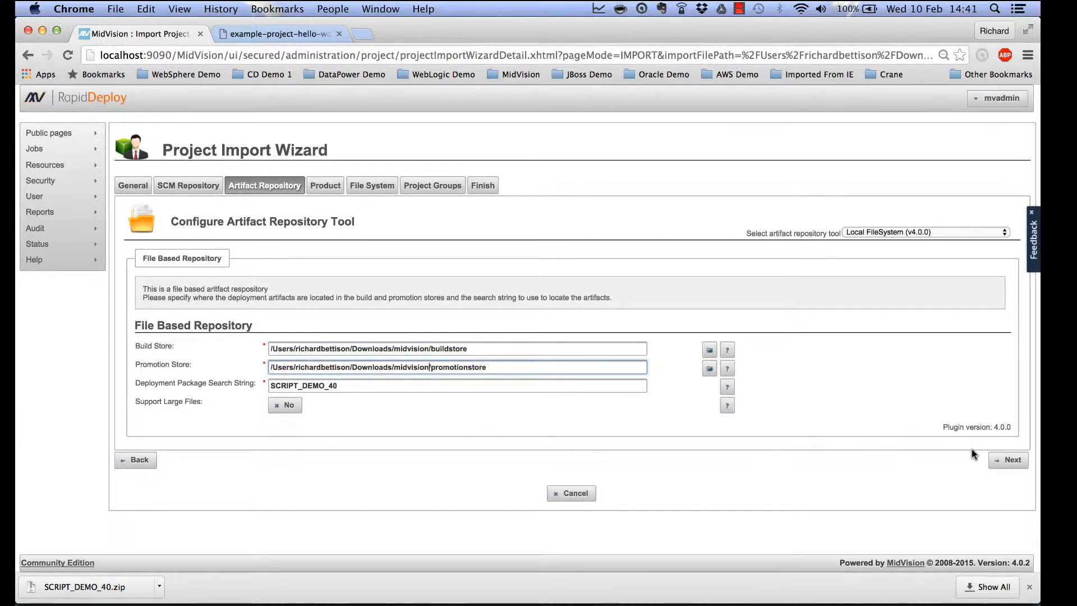
Point the log directory at the Downloads midvision folder and confirm the project import.
left_click(1013, 460)
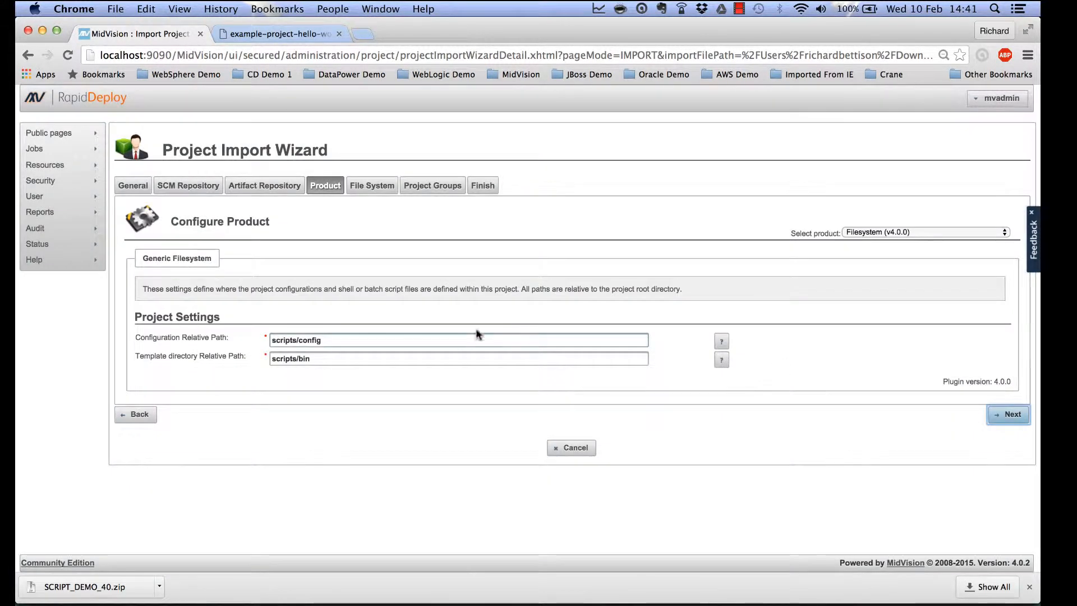
left_click(1009, 414)
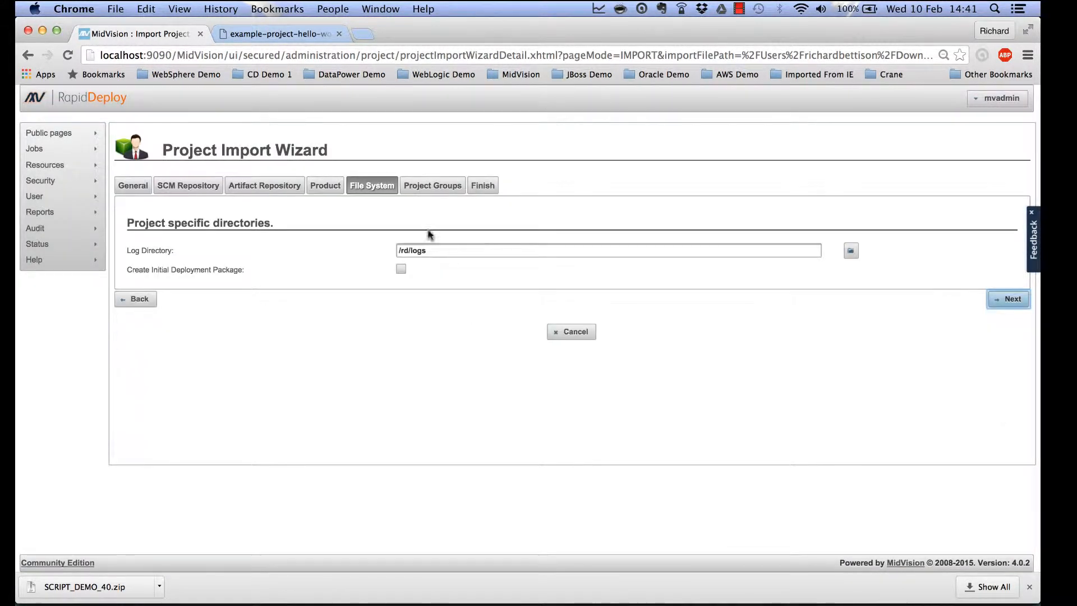
left_click_drag(409, 250, 395, 251)
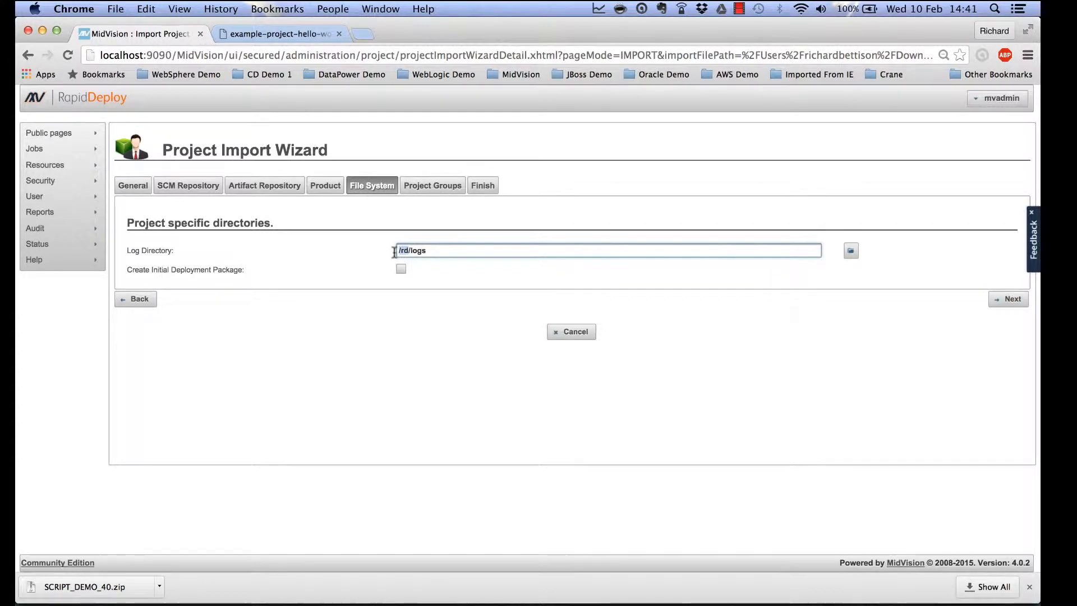
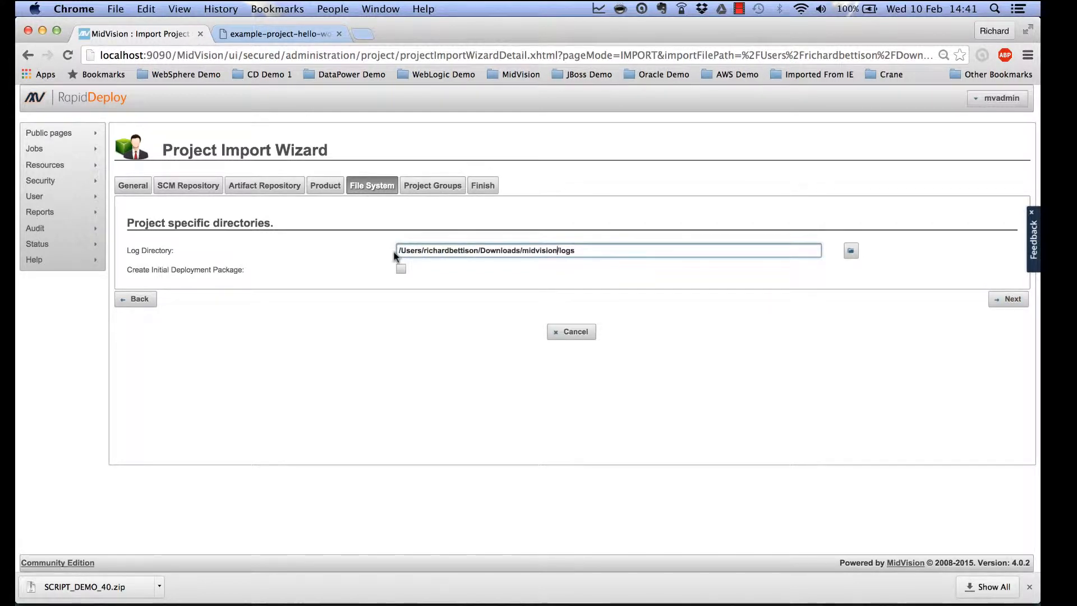
left_click(1011, 304)
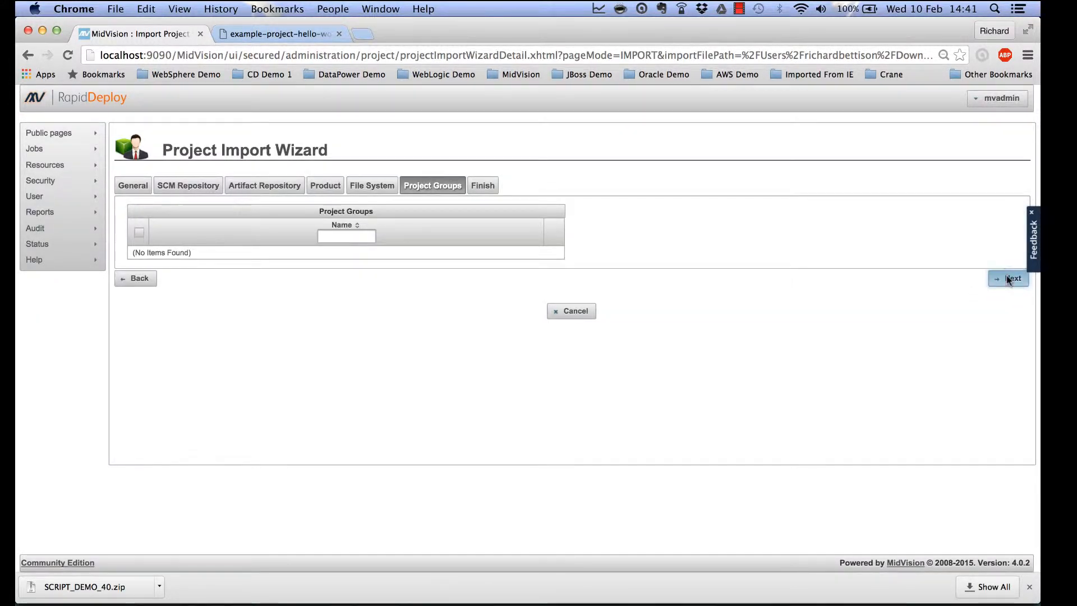
left_click(1007, 278)
left_click(961, 406)
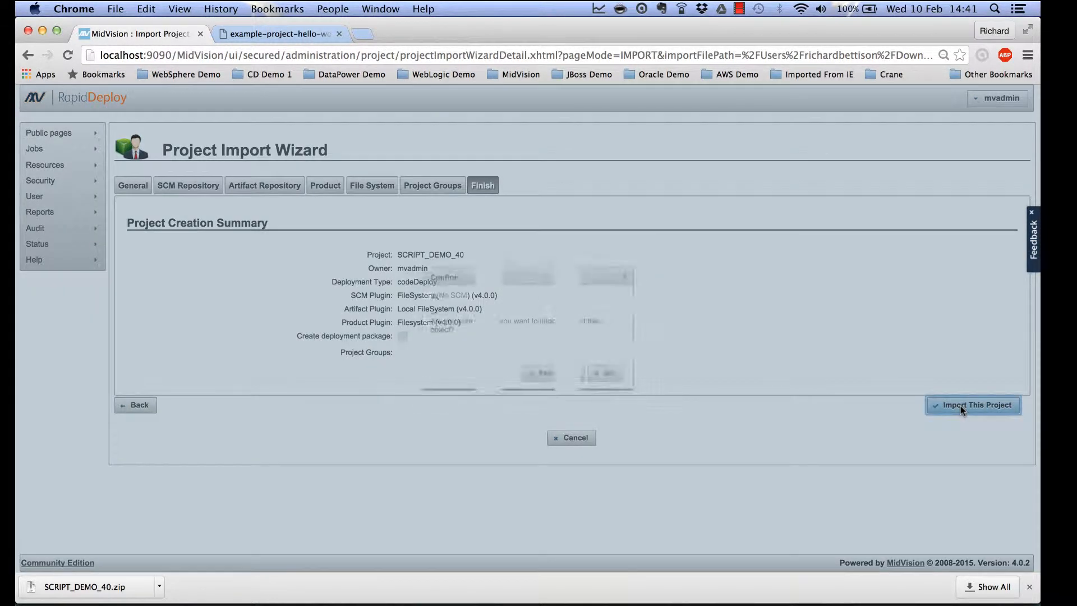
left_click(547, 359)
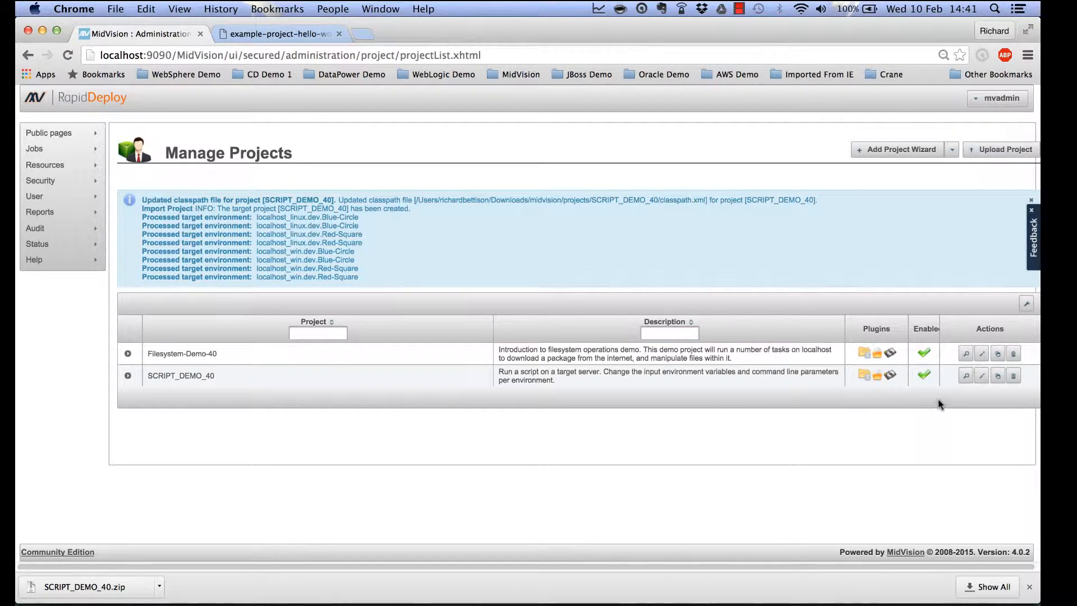
left_click(981, 375)
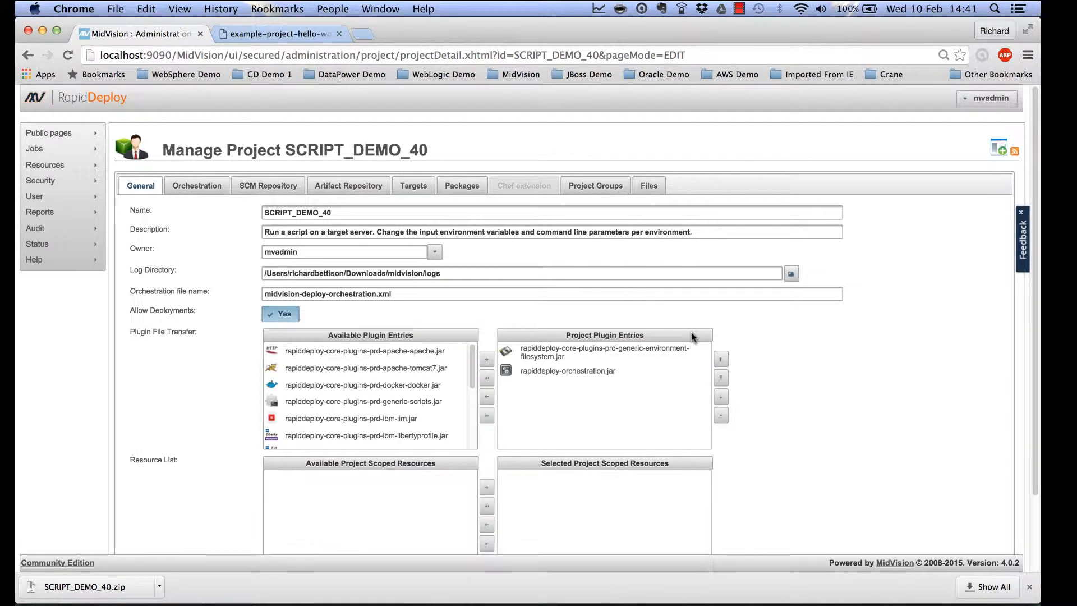
scroll(691, 336, "down", 1)
scroll(695, 335, "down", 1)
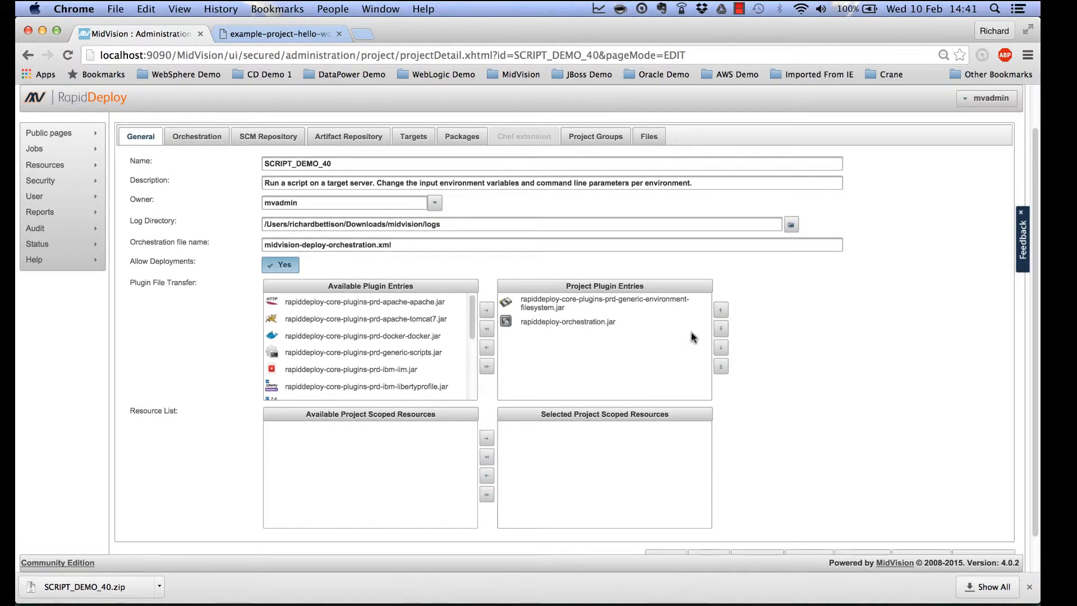
scroll(694, 335, "up", 2)
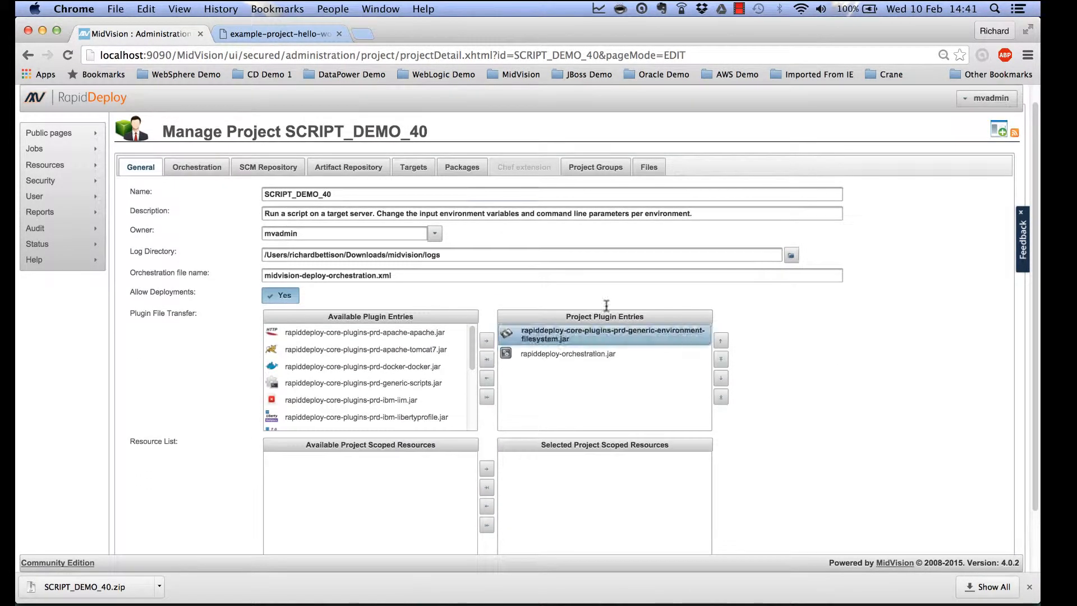
Show the EchoTask-Show-Inbuilt-Variable-Expansion task's details from the Orchestration task list.
left_click(198, 174)
left_click(239, 317)
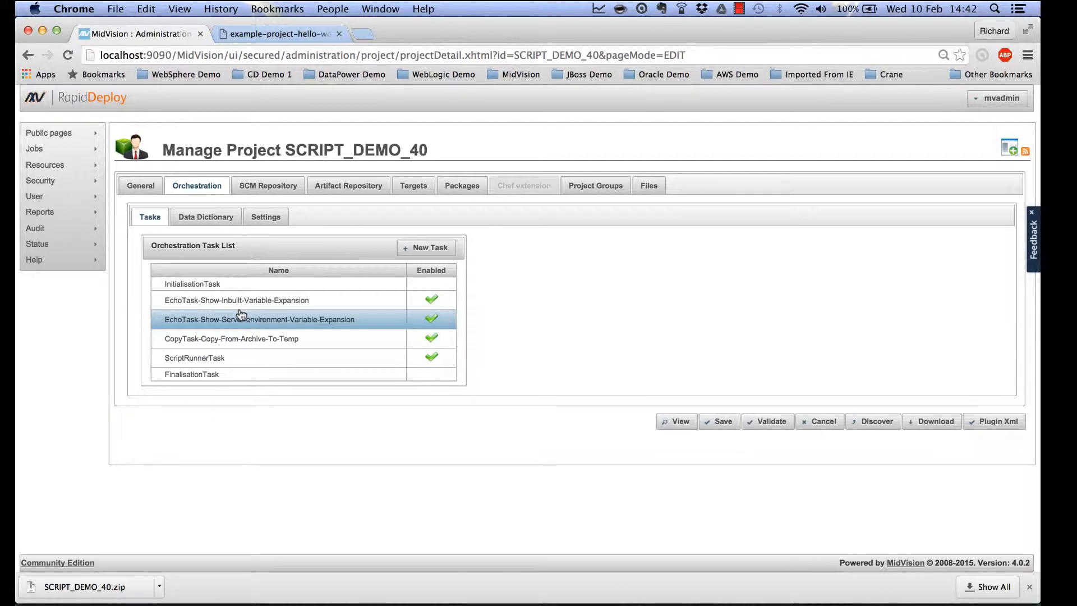
triple_click(247, 303)
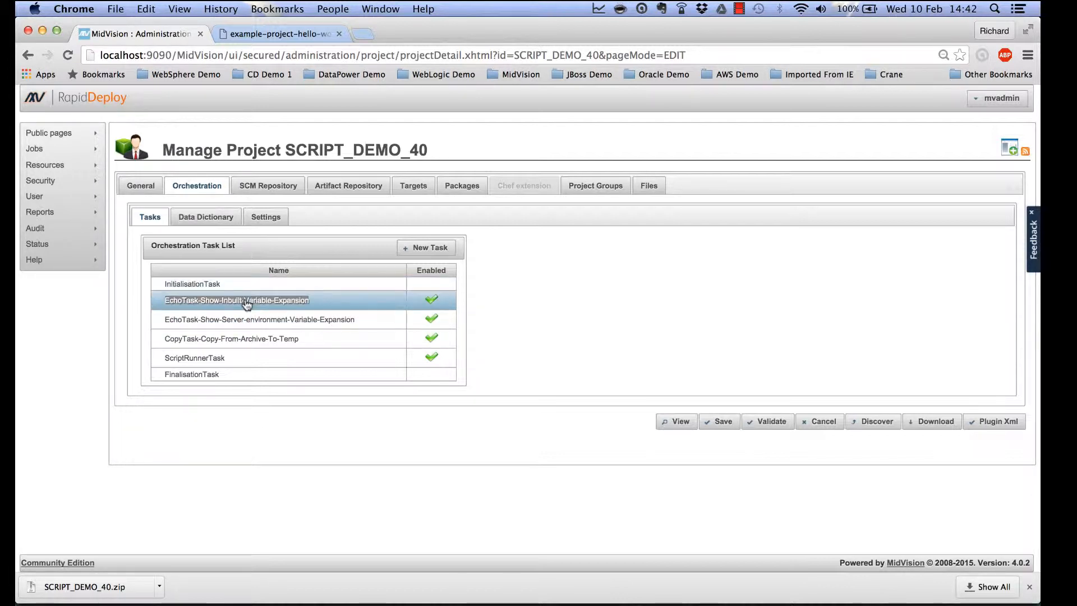
left_click(325, 307)
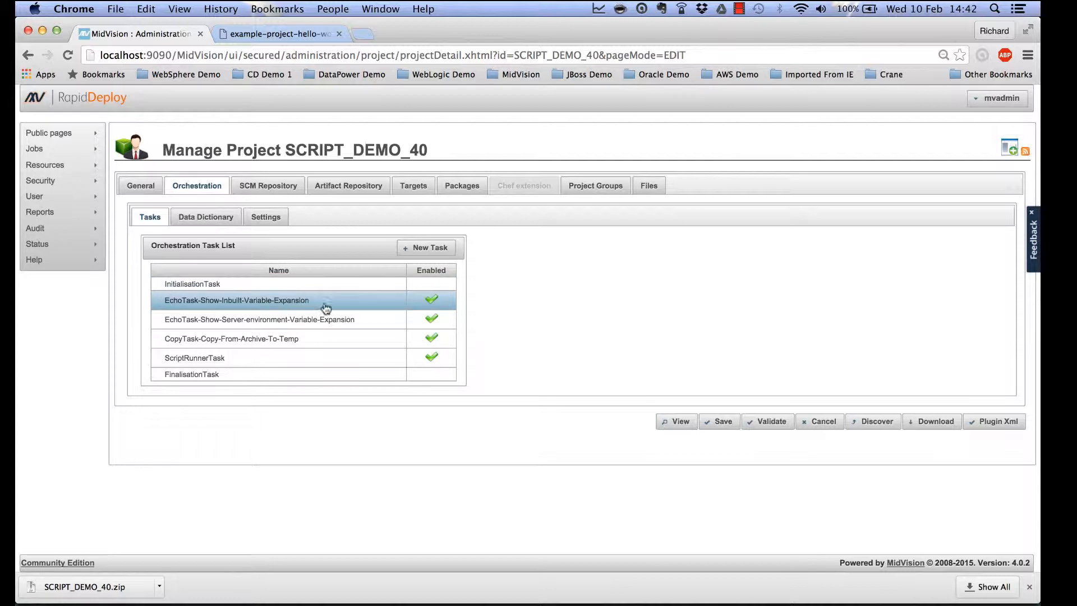
left_click(363, 305)
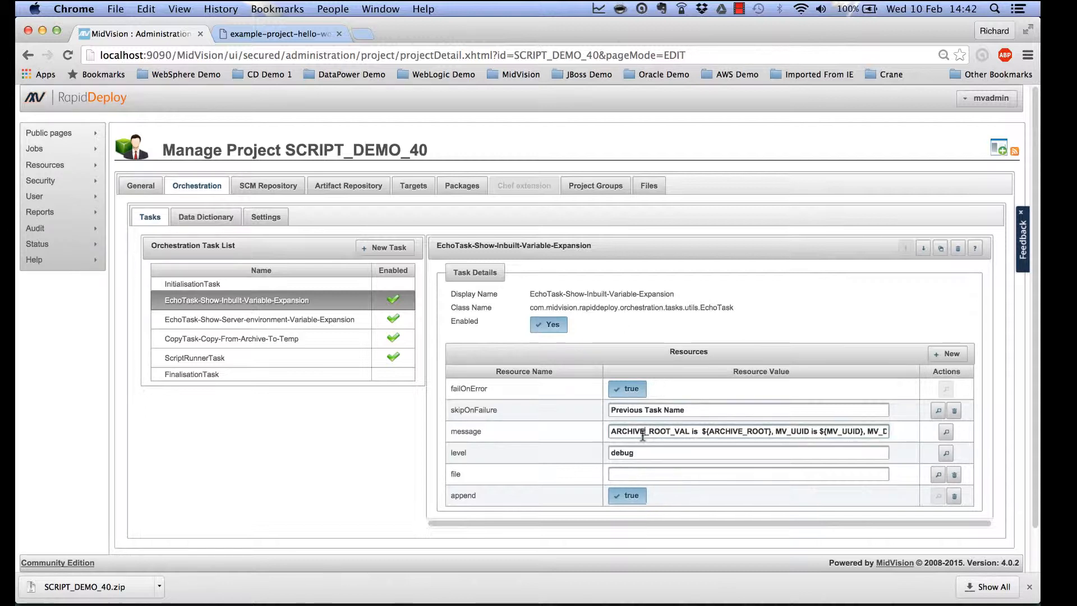
left_click_drag(702, 432, 772, 430)
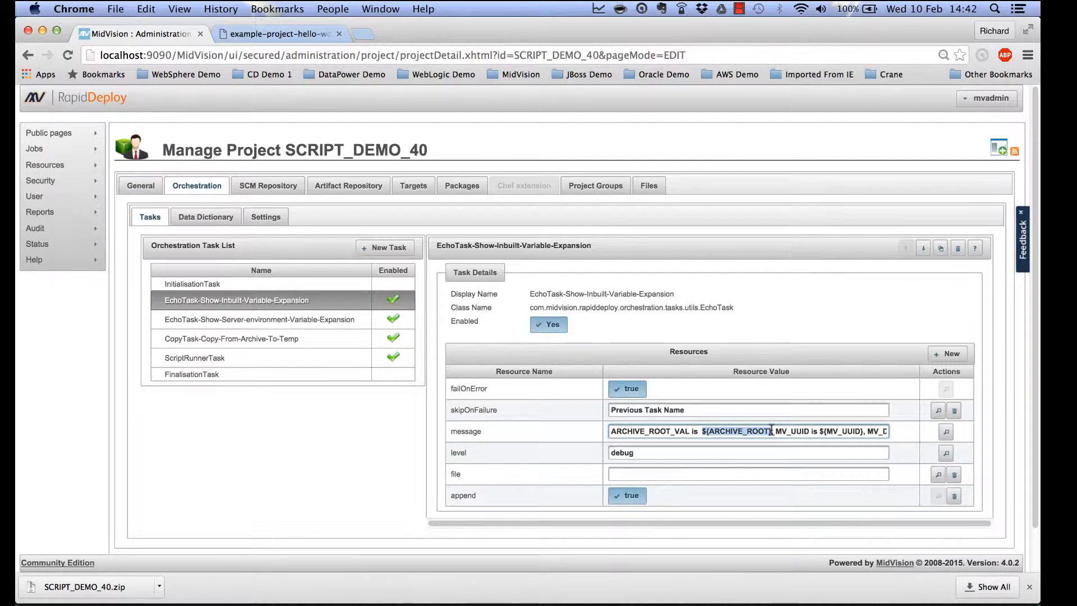
left_click(702, 432)
left_click_drag(702, 432, 770, 429)
scroll(794, 430, "right", 2)
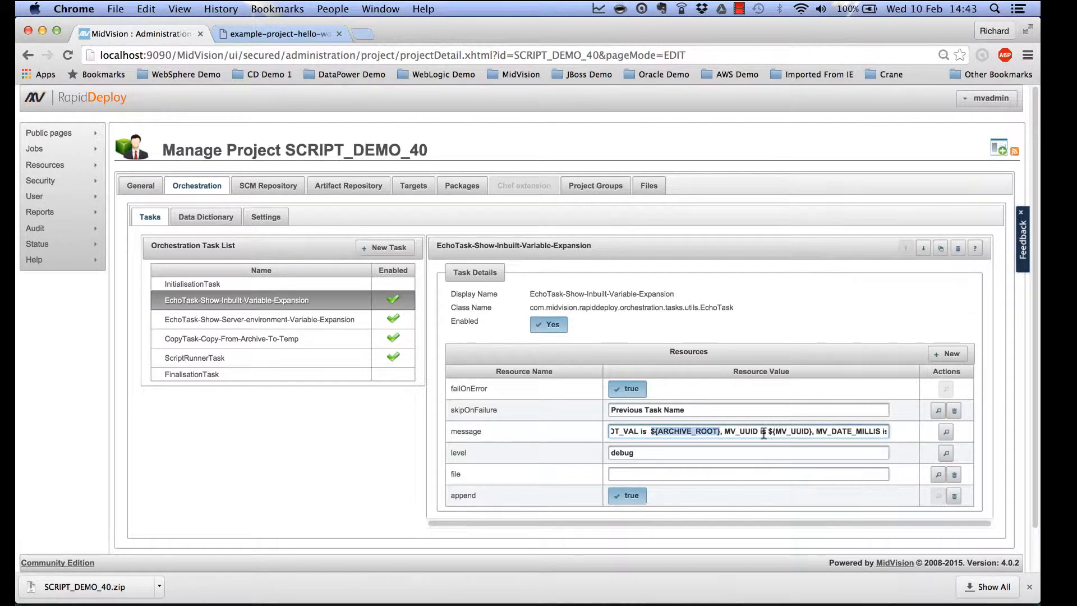
scroll(764, 434, "right", 2)
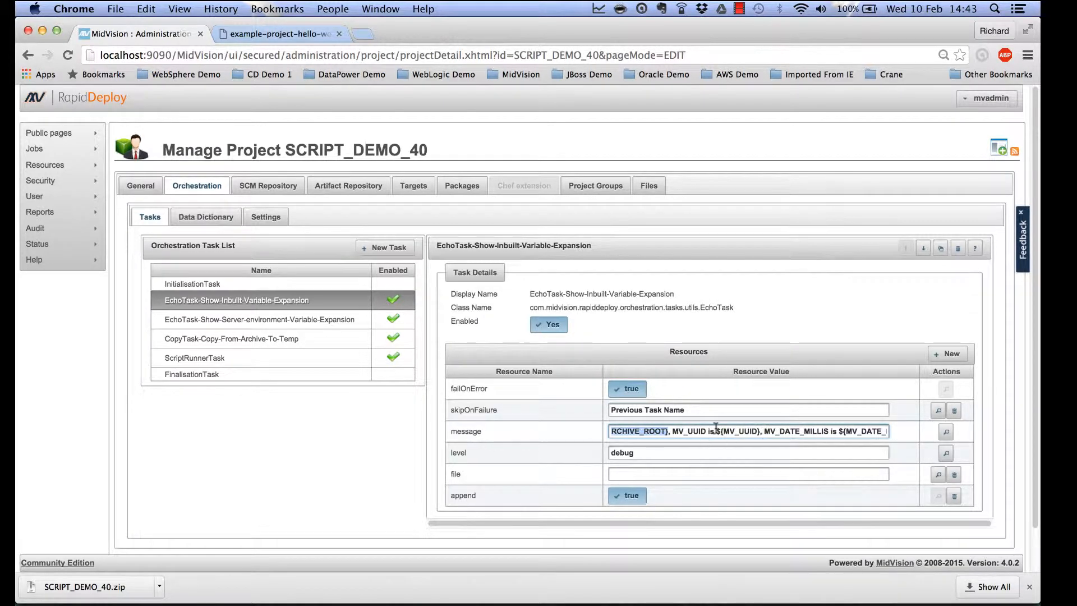
double_click(751, 432)
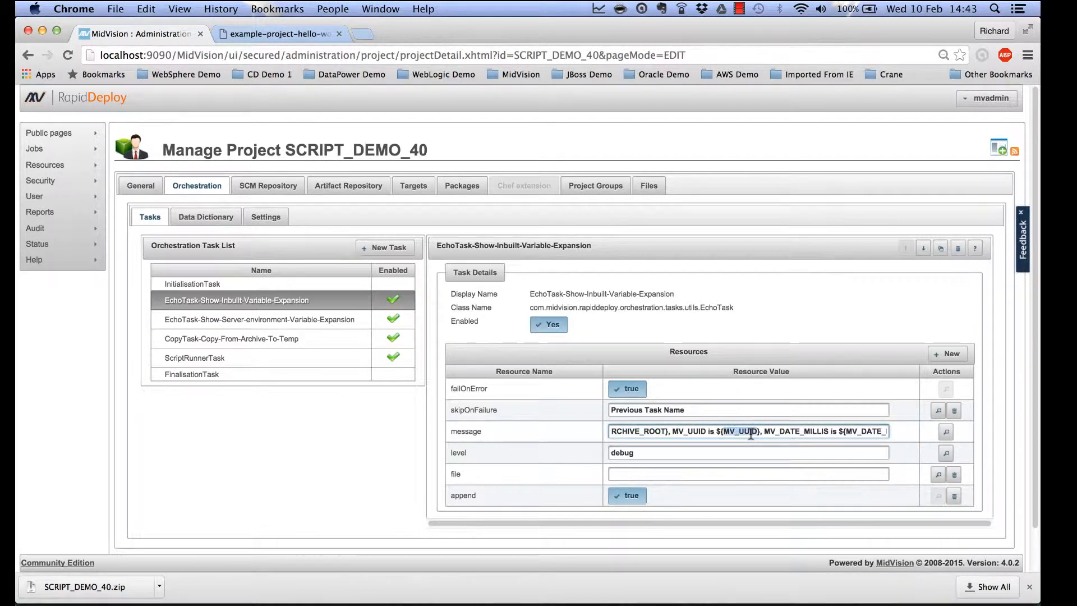
scroll(743, 432, "right", 2)
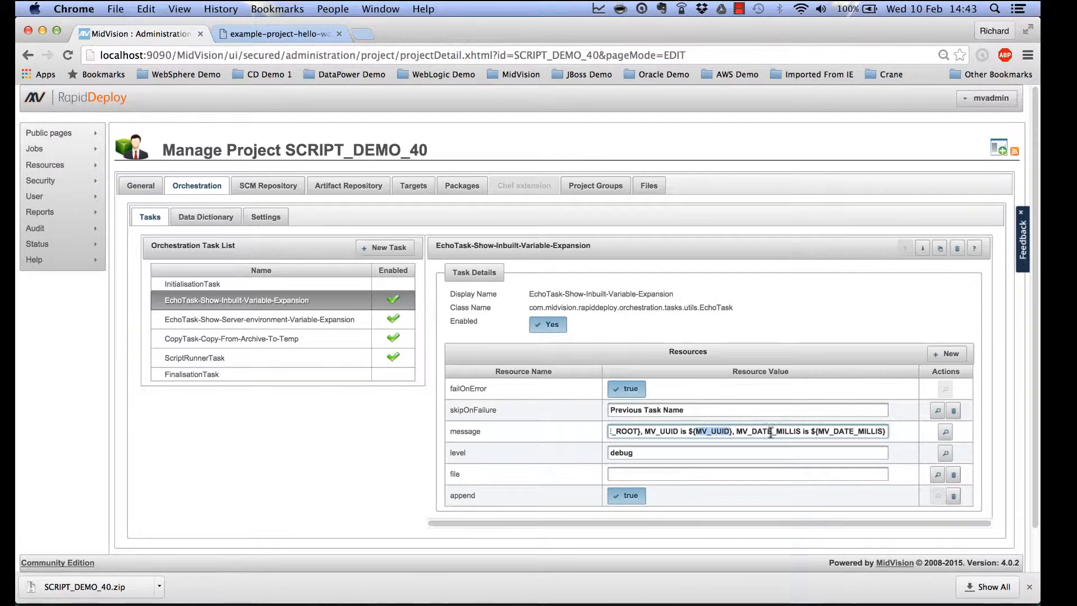
Highlight MV_DATE_MILLIS in the message and load docs.midvision.com in a new tab.
left_click_drag(812, 432, 884, 435)
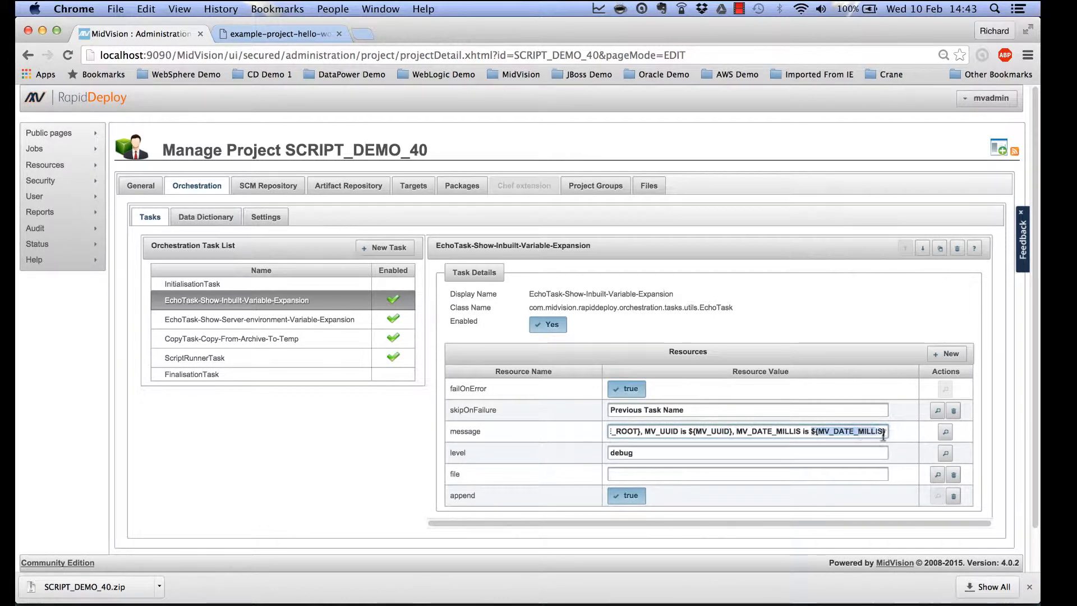
left_click(365, 32)
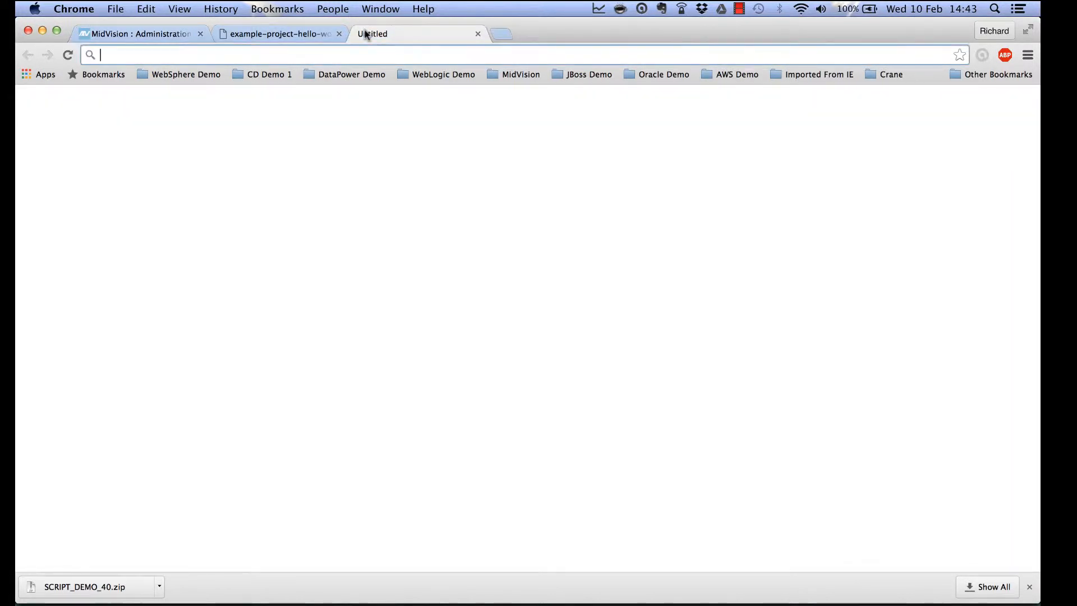
type("docs.midvision.com")
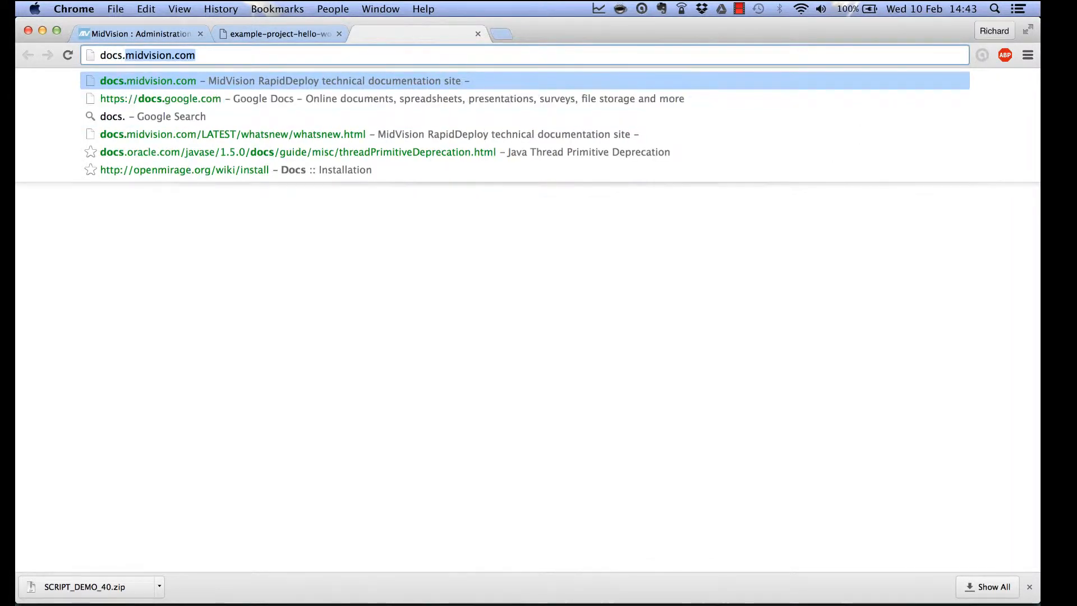
key("Return")
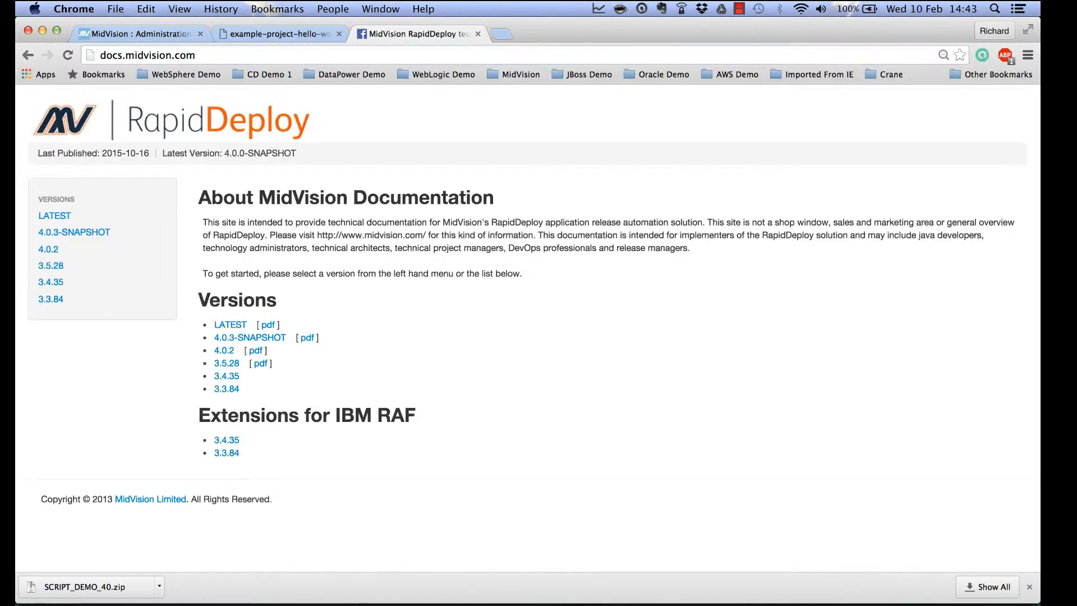
Go to the LATEST docs' Orchestration > Built in variables page.
left_click(39, 217)
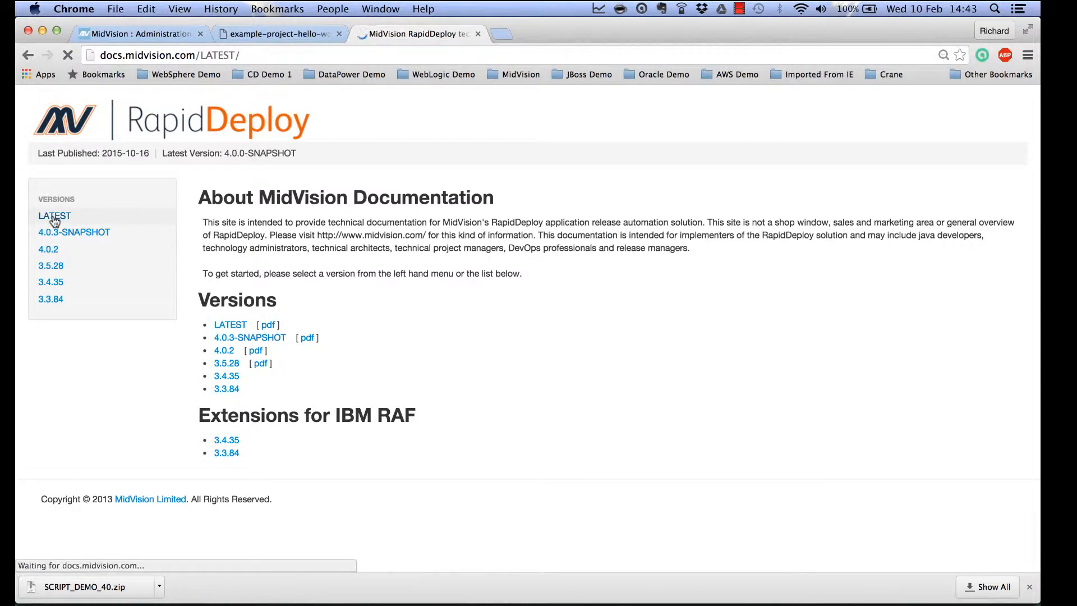
scroll(74, 310, "down", 3)
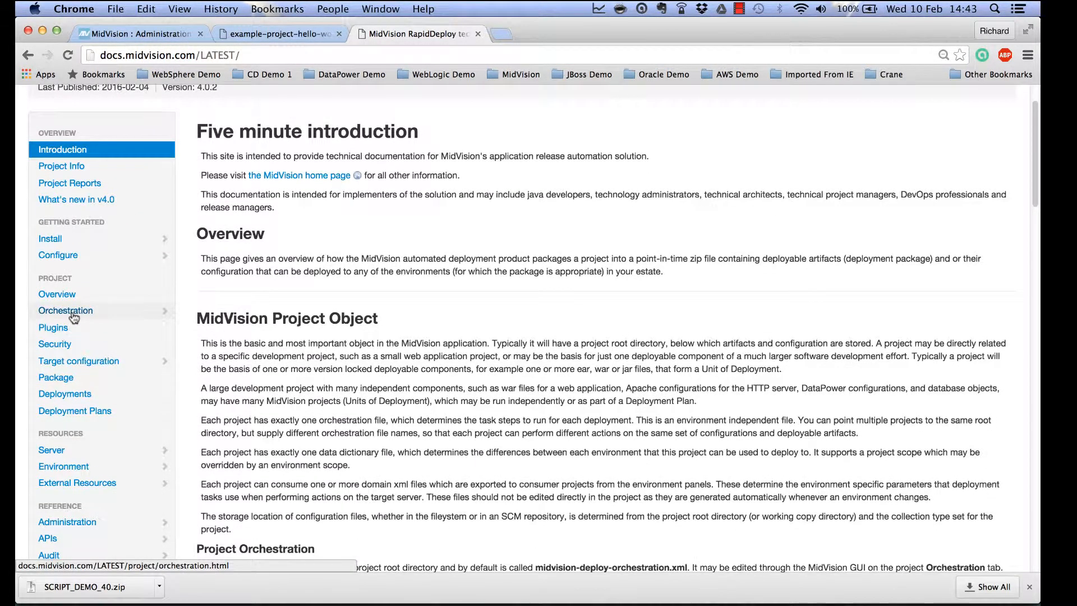
left_click(74, 315)
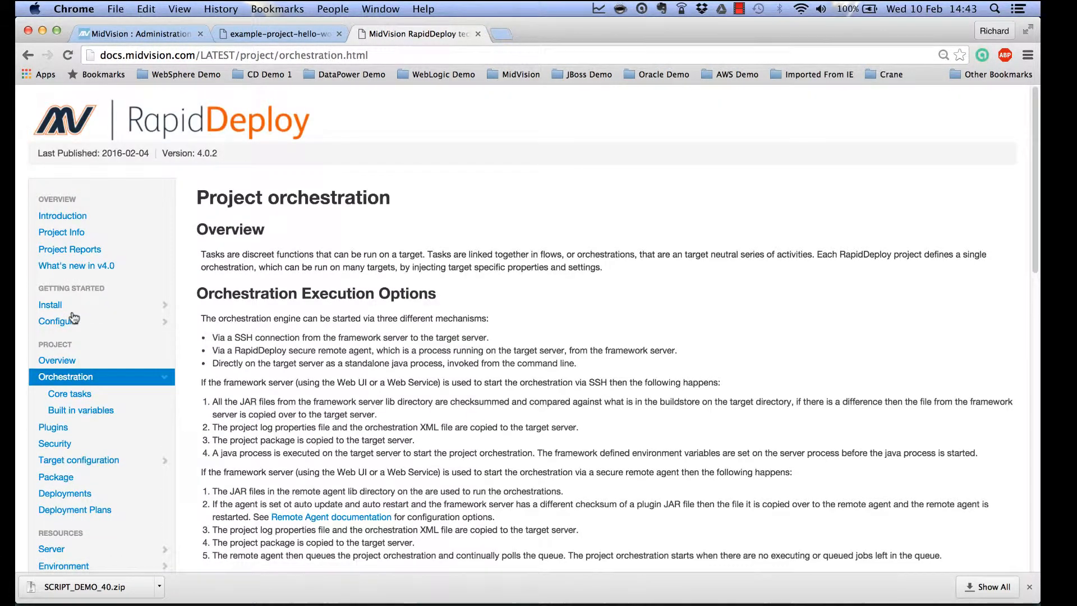
left_click(87, 410)
scroll(425, 503, "down", 5)
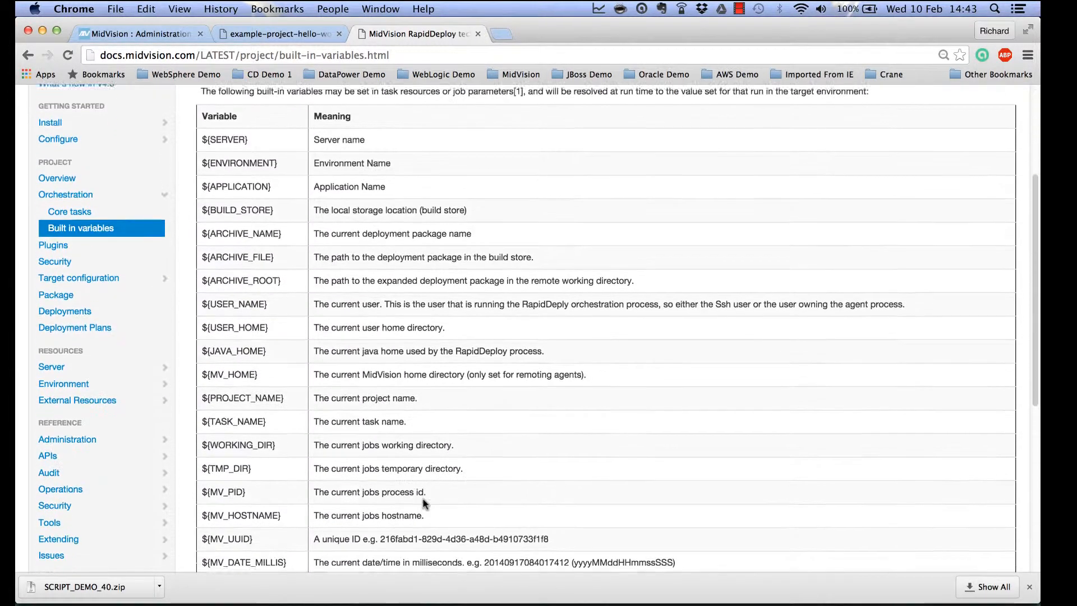
scroll(423, 500, "up", 1)
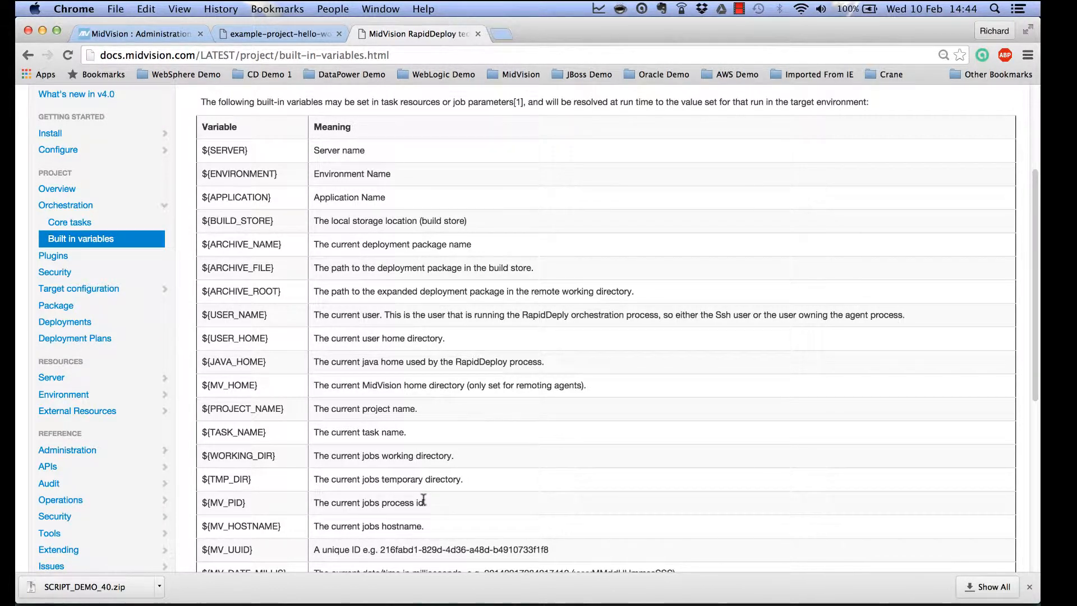
Show the EchoTask-Show-Server-environment-Variable-Expansion details and highlight ${HOME} in its message.
left_click(145, 32)
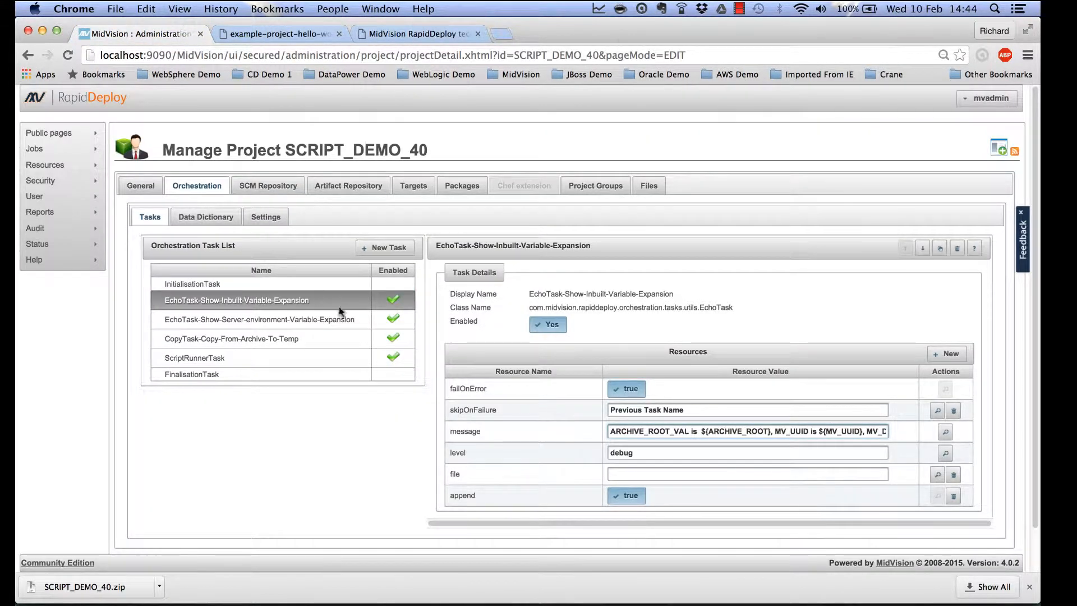
left_click(361, 326)
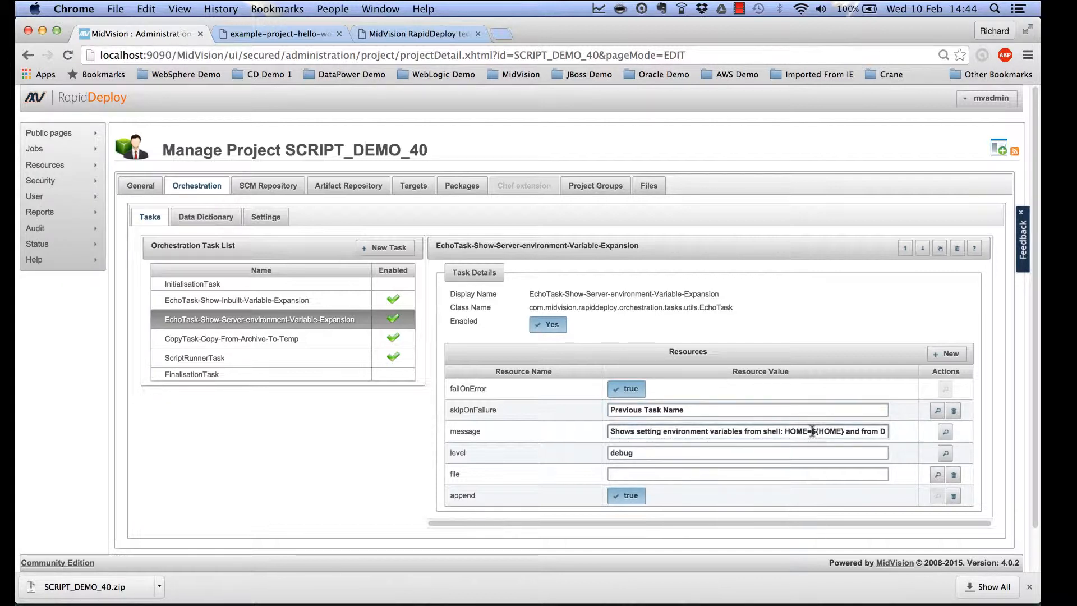
left_click_drag(812, 431, 845, 428)
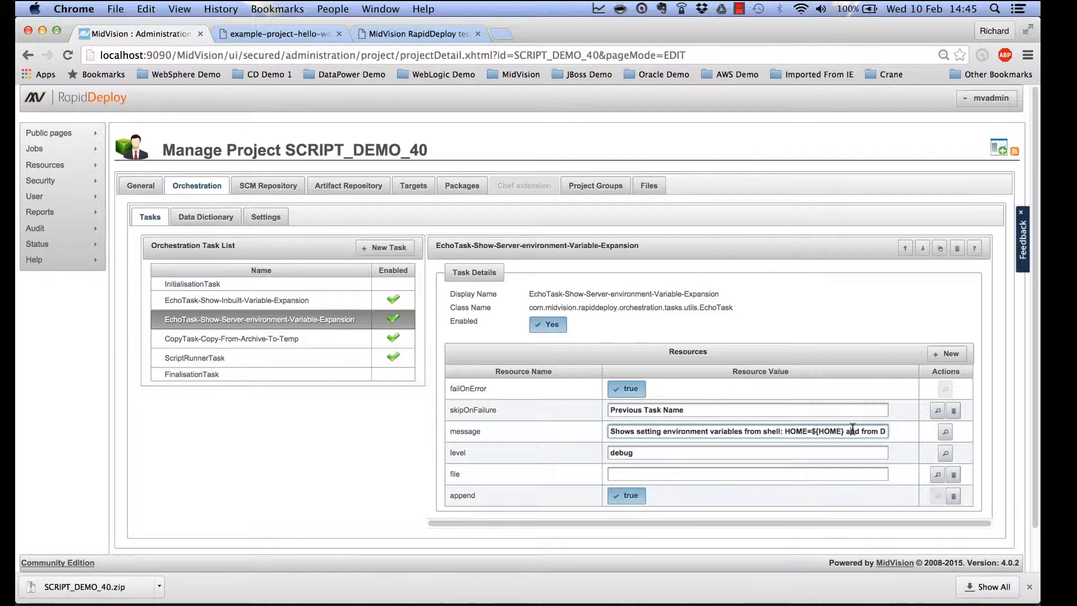
left_click(852, 430)
mouse_move(859, 431)
left_mouse_down()
mouse_move(895, 431)
mouse_move(850, 431)
left_mouse_up()
left_click(849, 430)
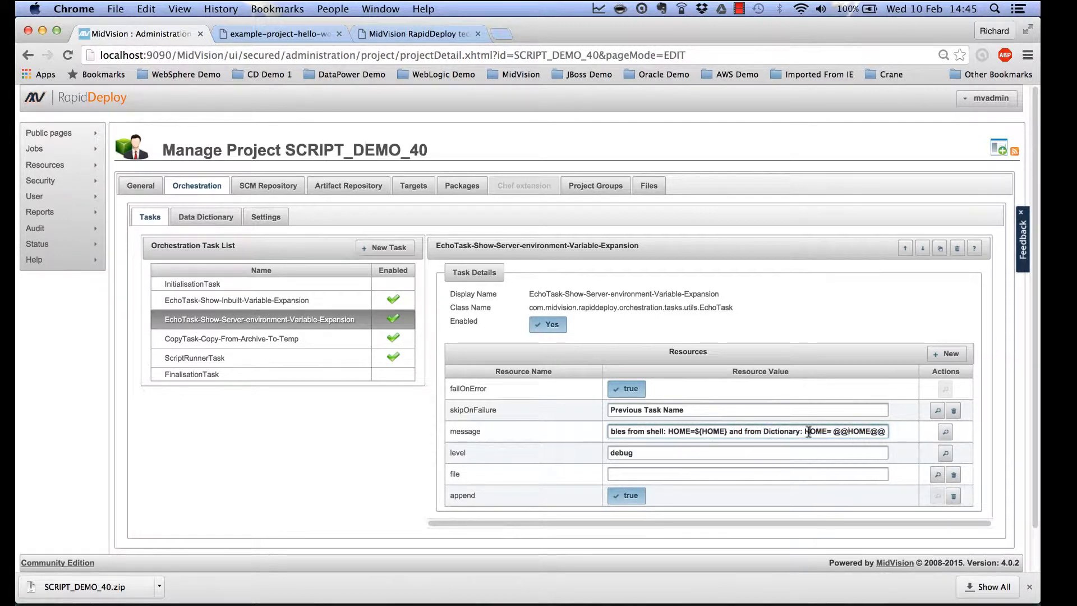
double_click(808, 432)
left_click_drag(834, 432, 886, 432)
left_click(856, 432)
double_click(857, 431)
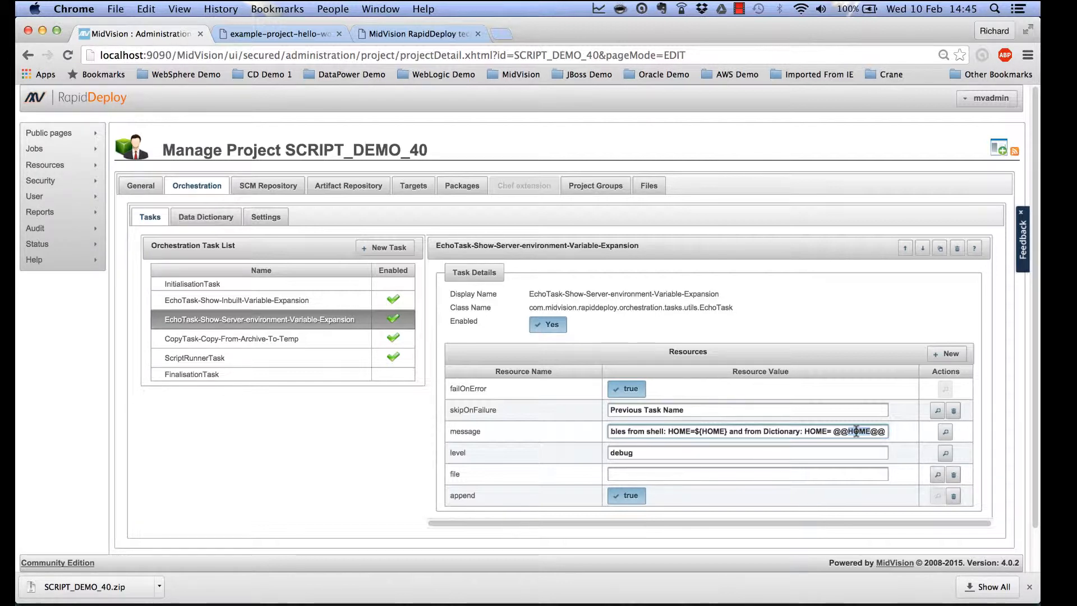
left_click(299, 340)
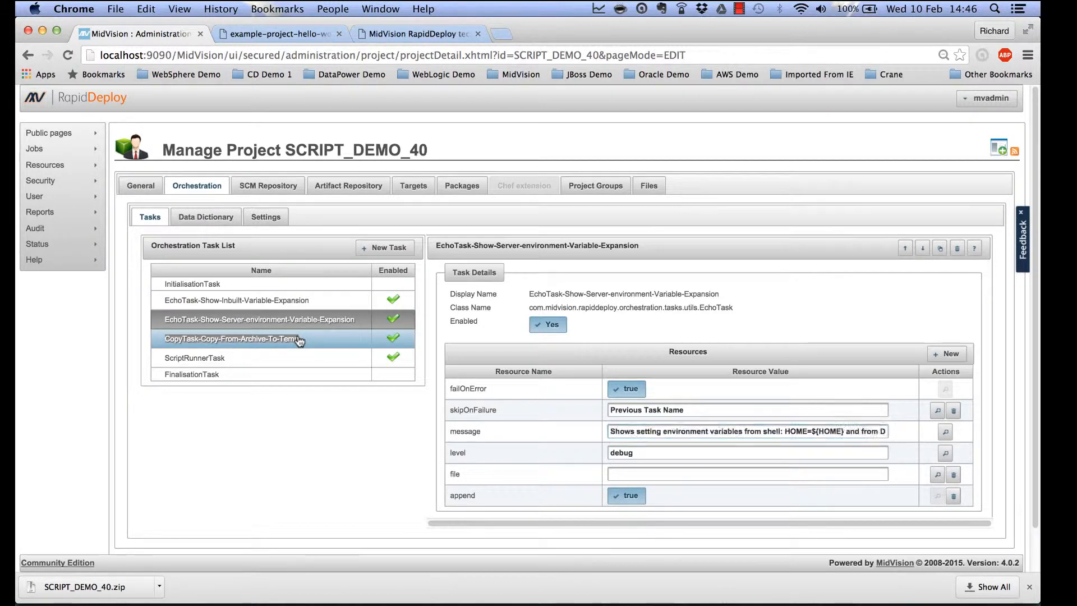
Show the CopyTask details, highlighting ${ARCHIVE_ROOT}, scripts/bin and SCRIPT_EXT in the source, and the /tmp target.
left_click(299, 340)
scroll(651, 422, "down", 2)
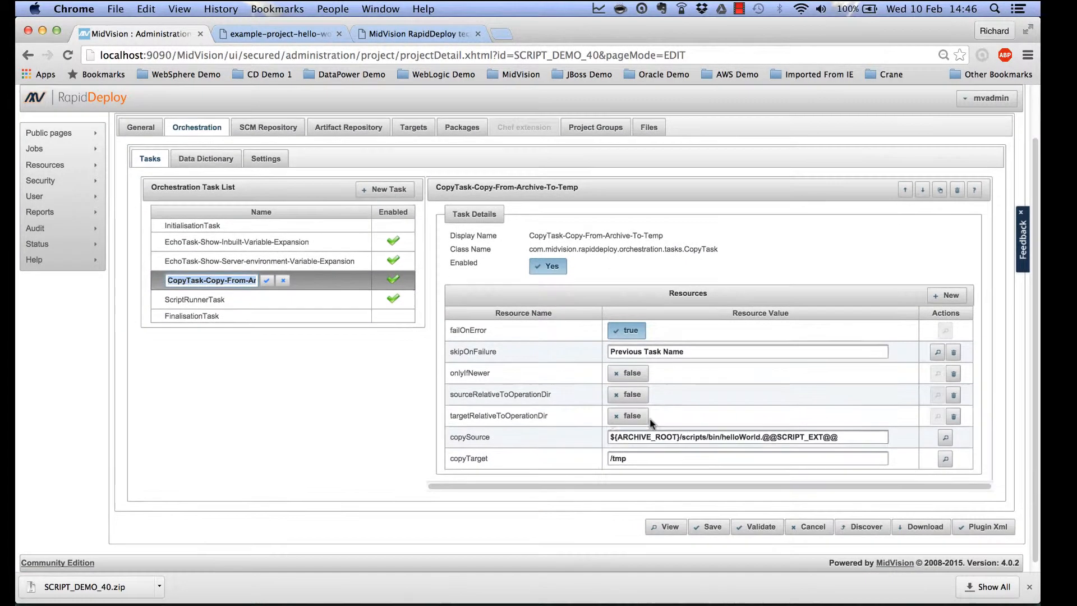
left_click_drag(610, 436, 750, 435)
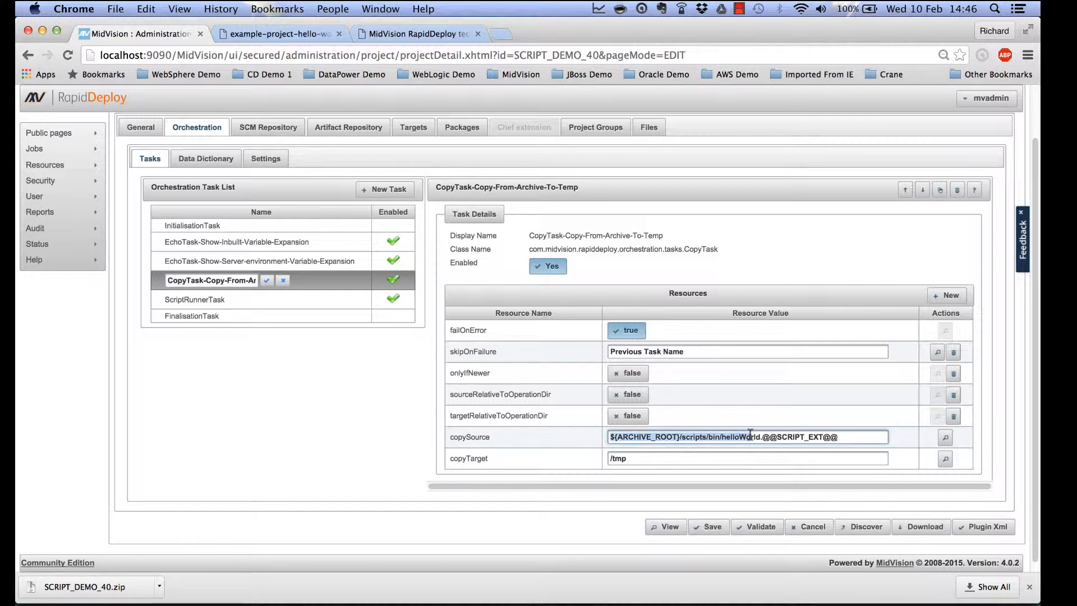
left_click(750, 436)
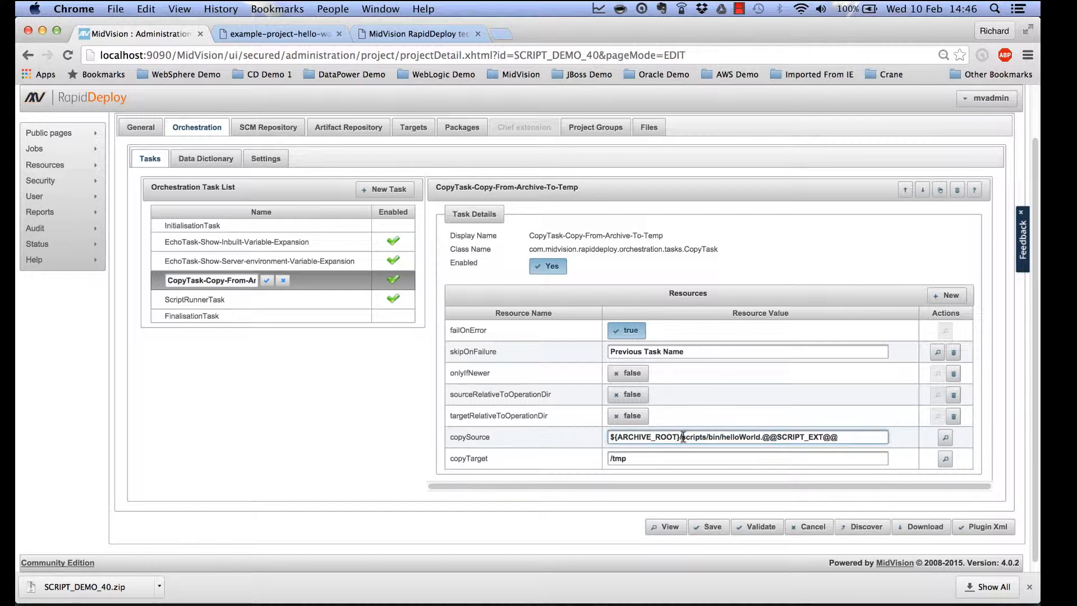
left_click_drag(683, 437, 719, 437)
left_click(780, 437)
left_click_drag(779, 437, 825, 436)
left_click(643, 454)
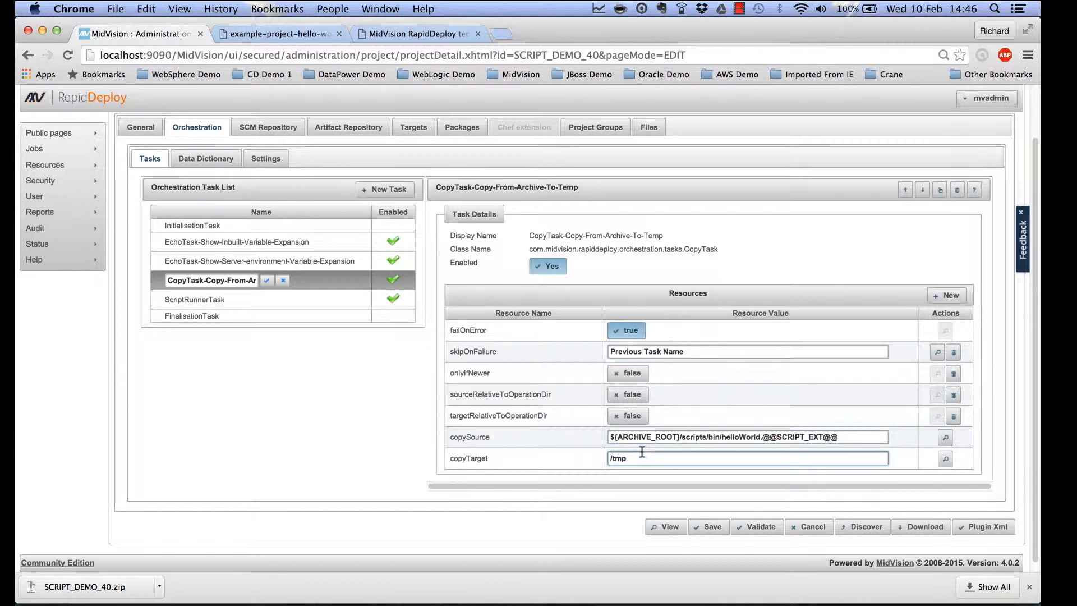
left_click(342, 308)
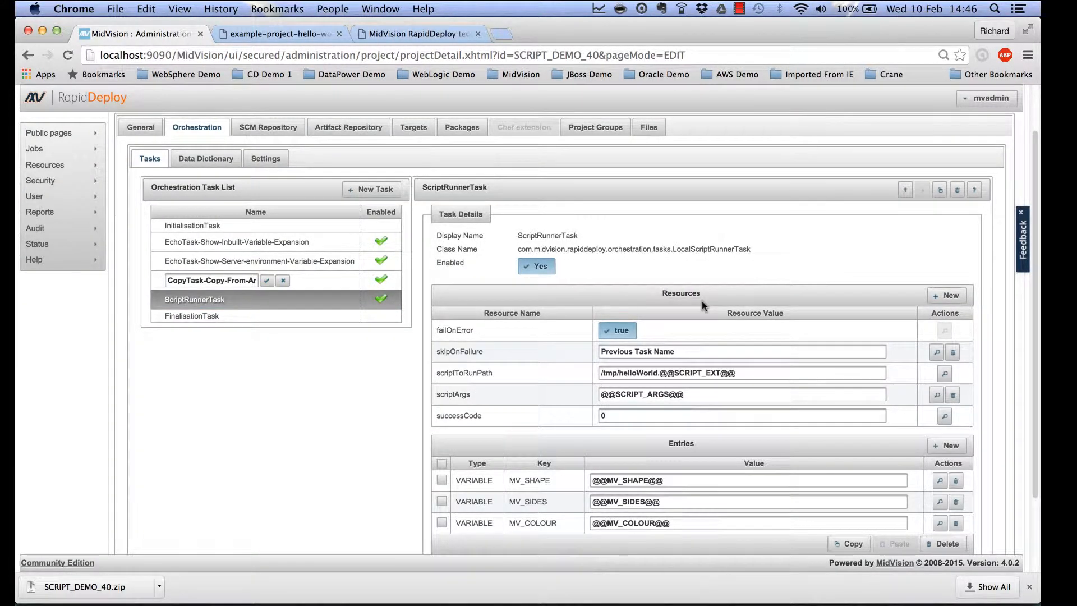
scroll(702, 301, "down", 2)
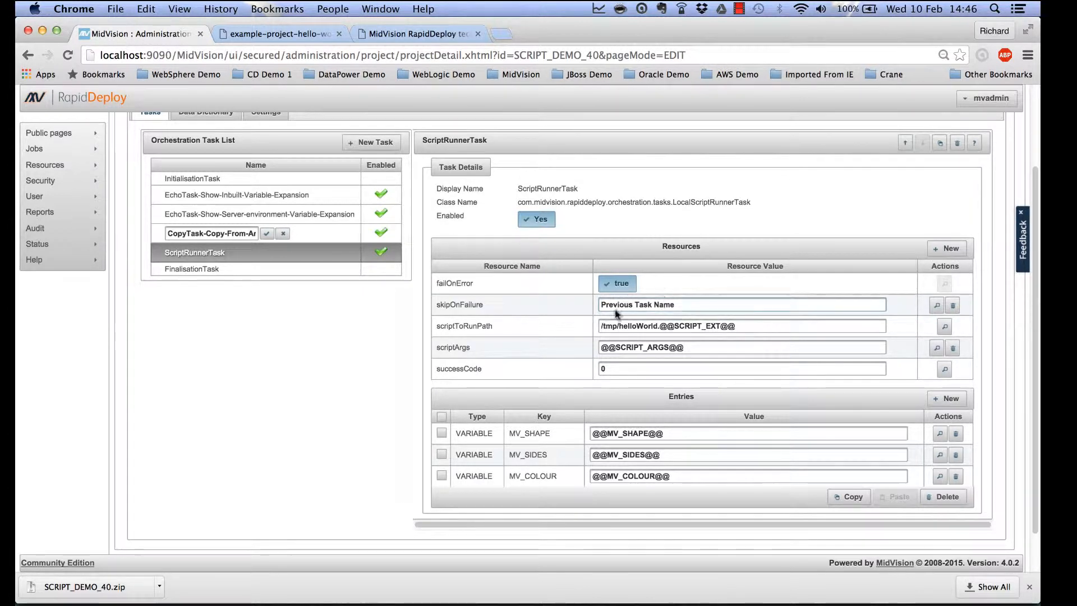
left_click_drag(624, 327, 746, 328)
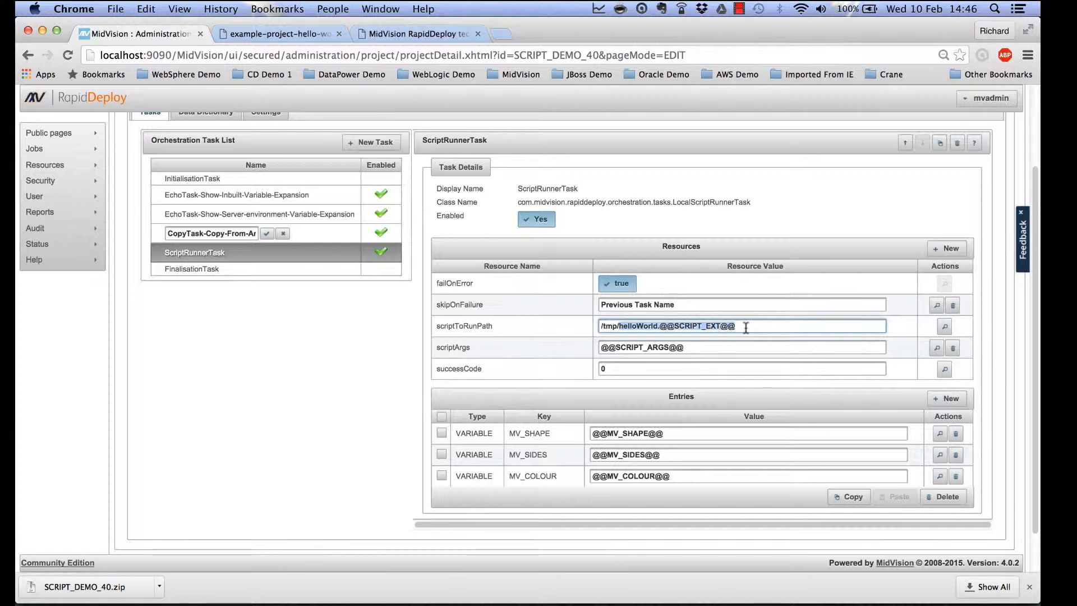
left_click_drag(689, 348, 600, 347)
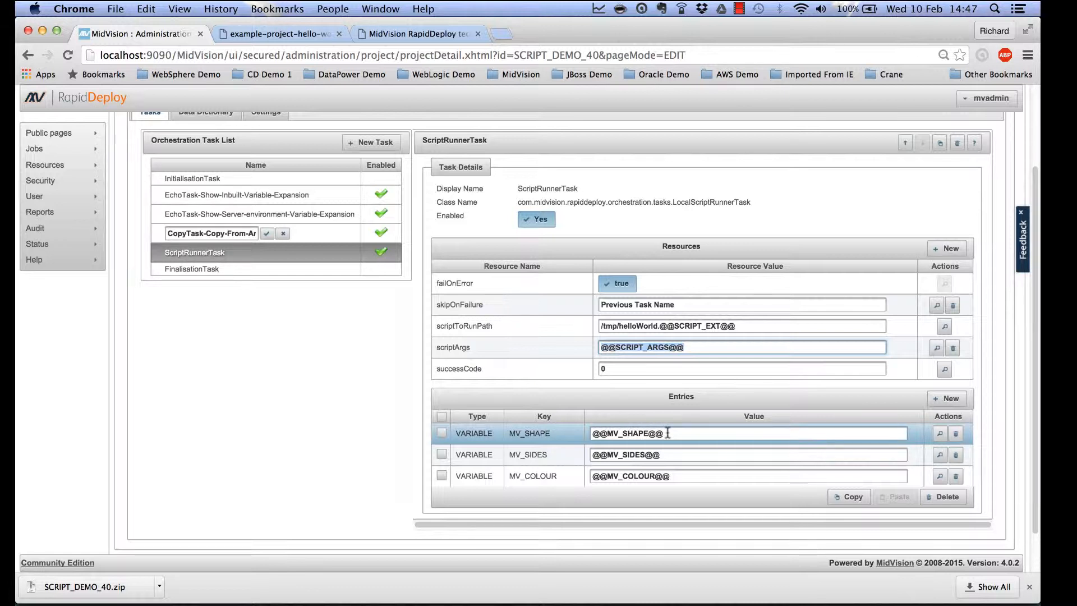
left_click_drag(667, 433, 590, 434)
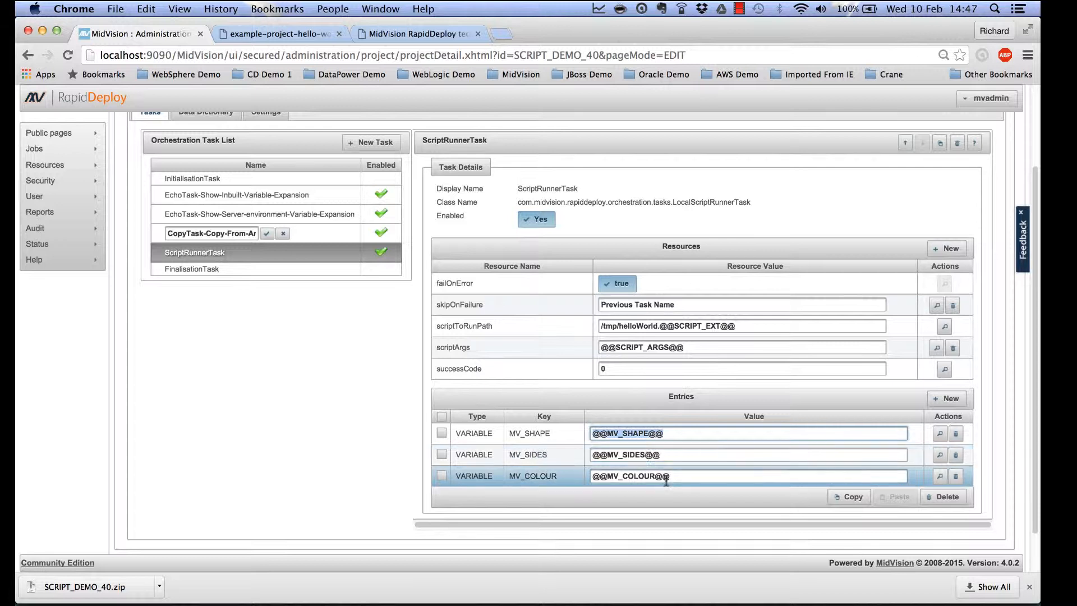
left_click_drag(667, 476, 590, 478)
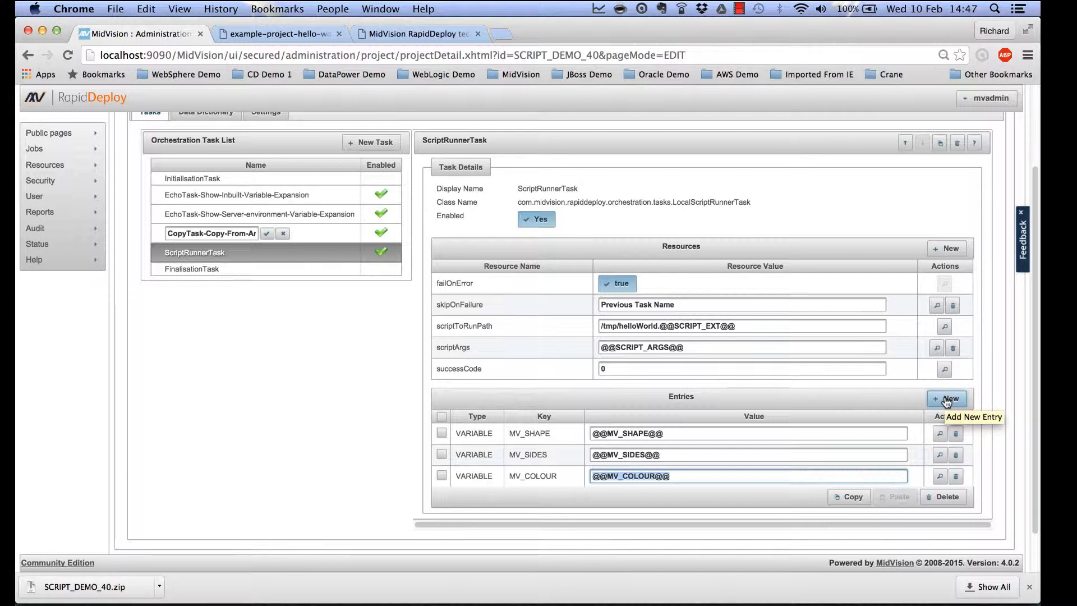
scroll(413, 376, "up", 1)
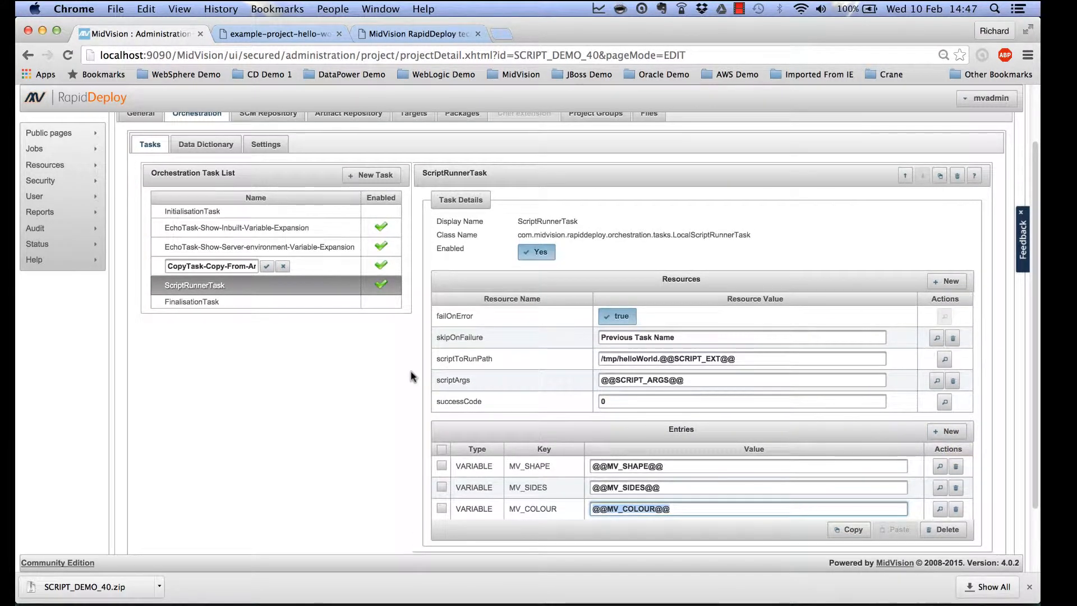
scroll(412, 377, "up", 2)
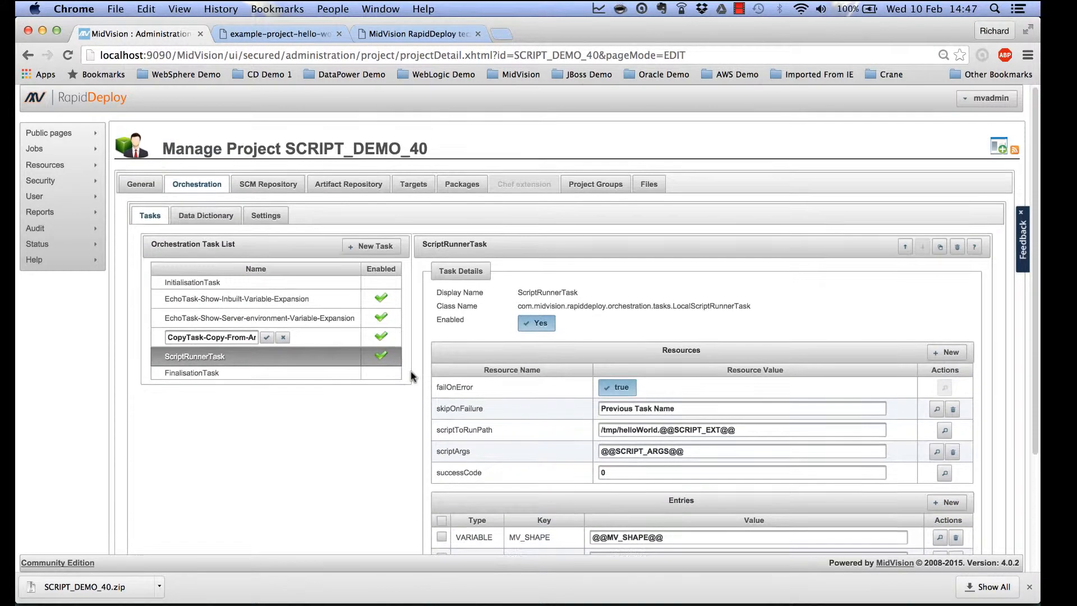
Open the Data Dictionary tab and highlight the SCRIPT_ARGS value, including MV_SHAPE.
left_click(205, 218)
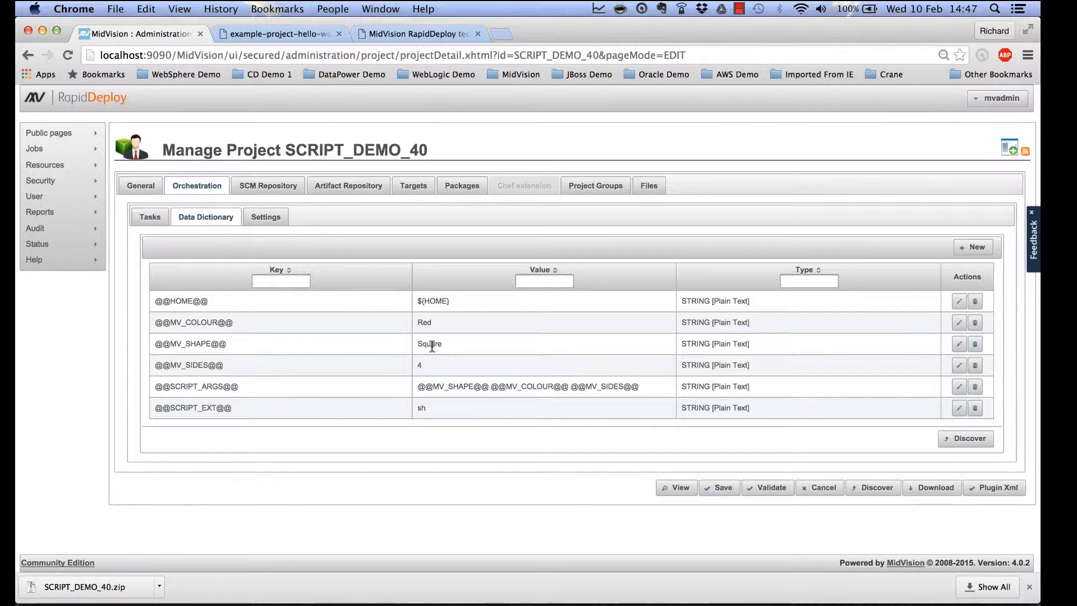
double_click(418, 388)
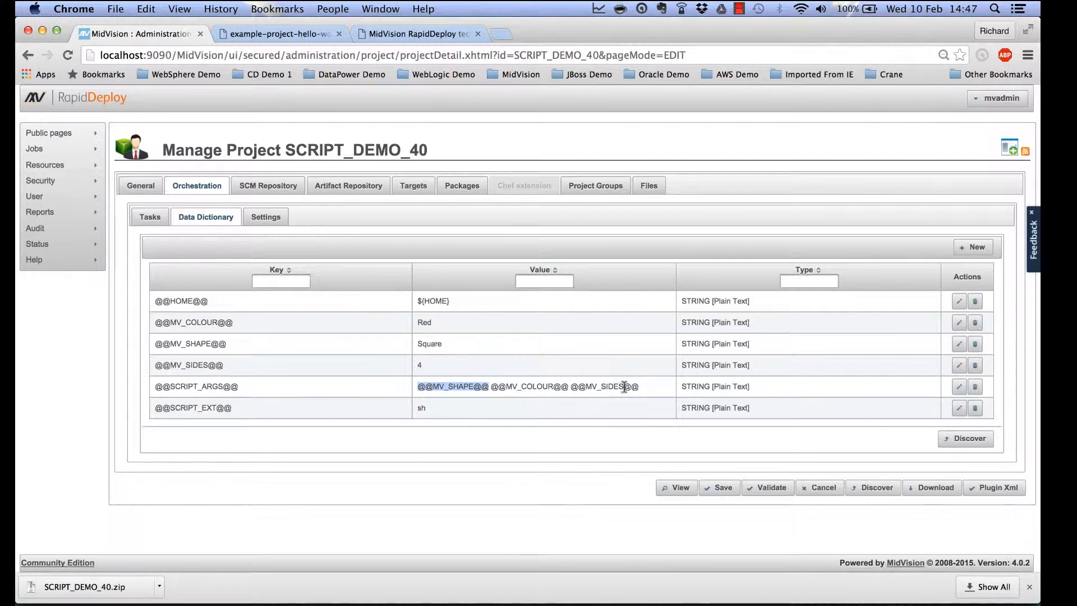
left_click_drag(642, 388, 417, 389)
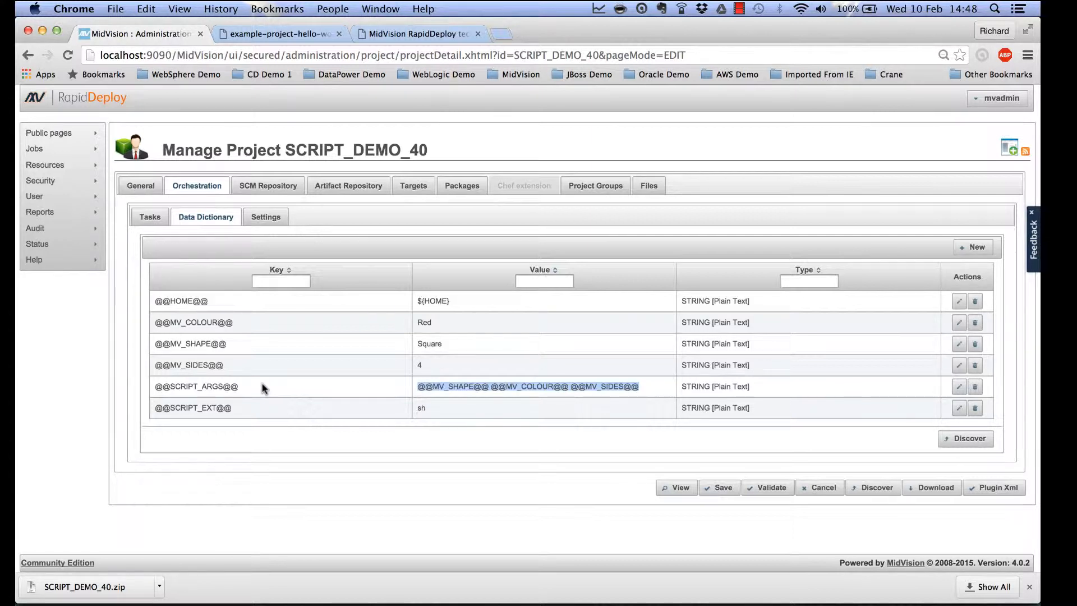
left_click(424, 408)
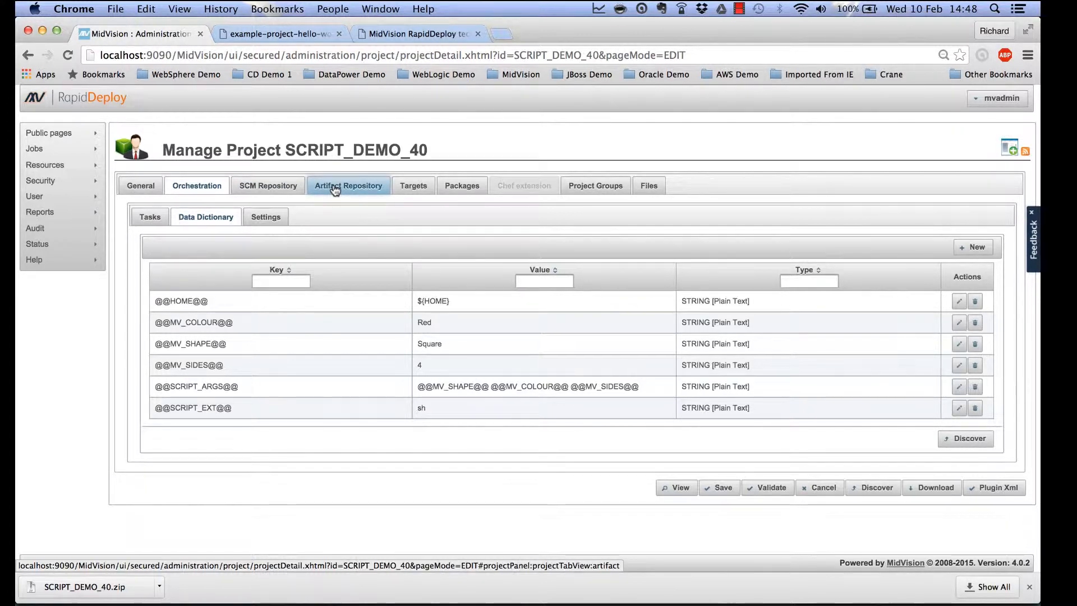
List the project's targets and highlight Blue-Circle and Red-Square on localhost_linux.
left_click(413, 187)
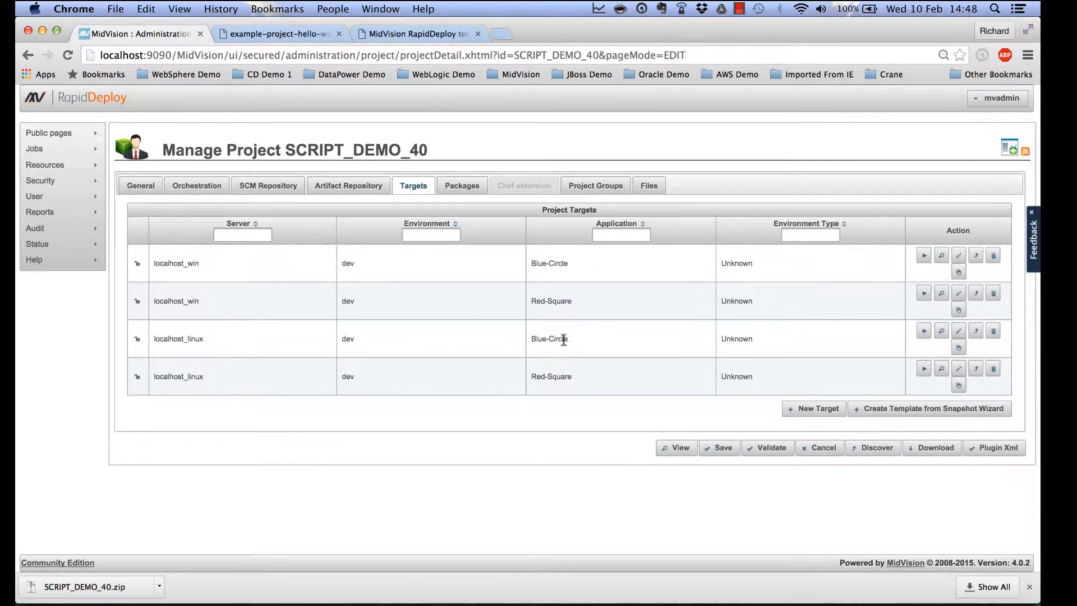
left_click_drag(570, 339, 532, 340)
left_click_drag(572, 380, 536, 379)
left_click(958, 370)
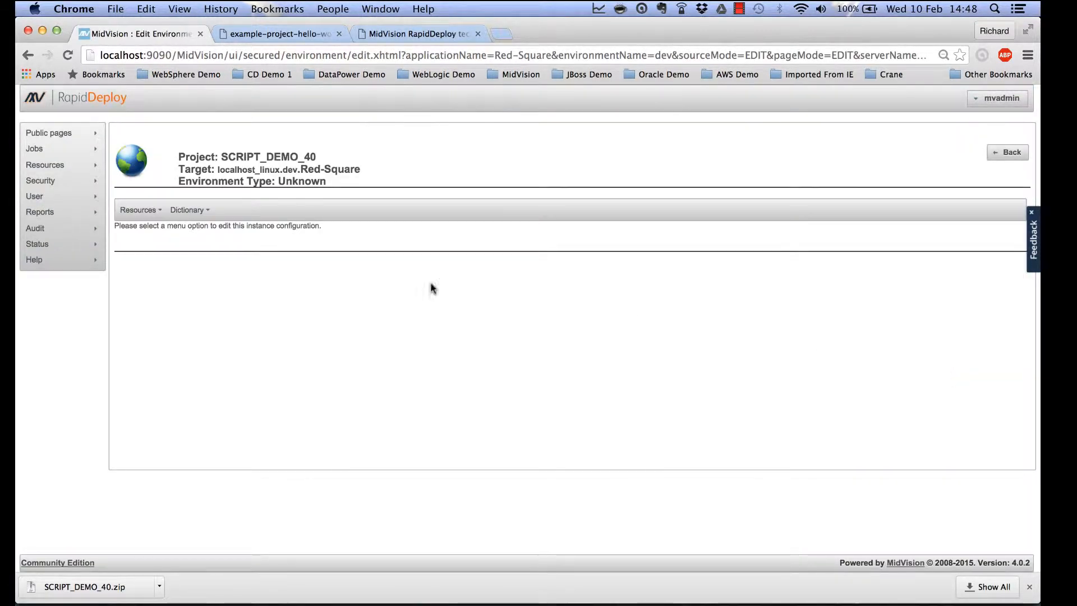
left_click(188, 210)
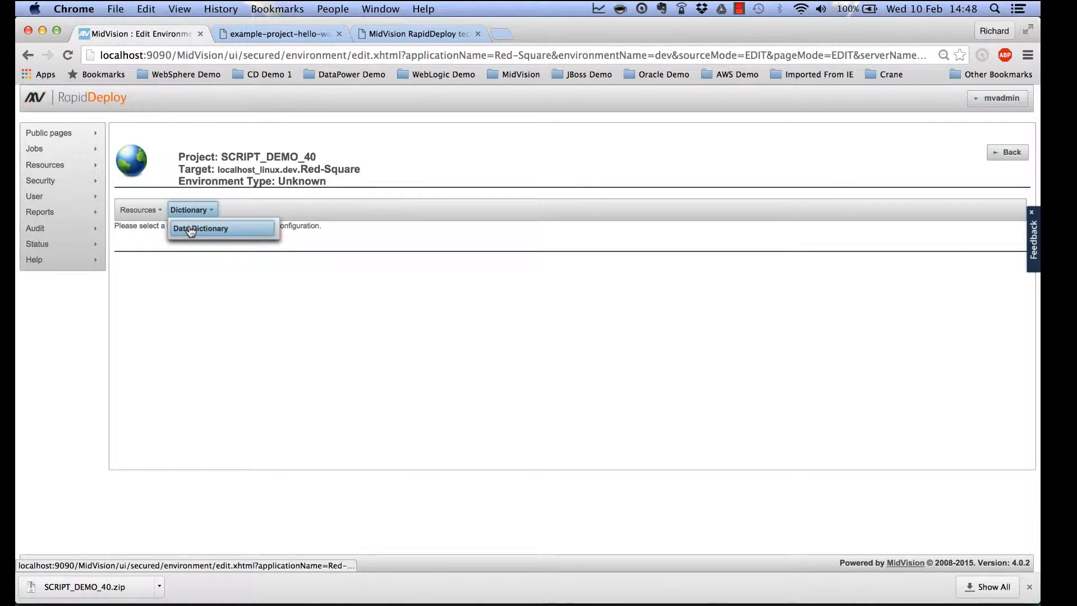
left_click(191, 230)
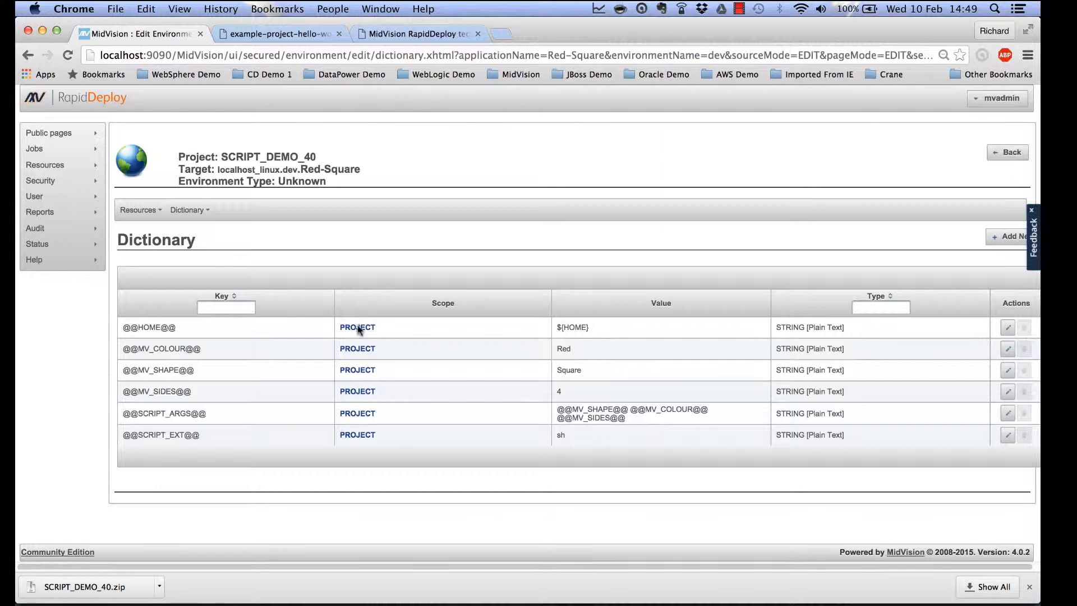
left_click(1008, 152)
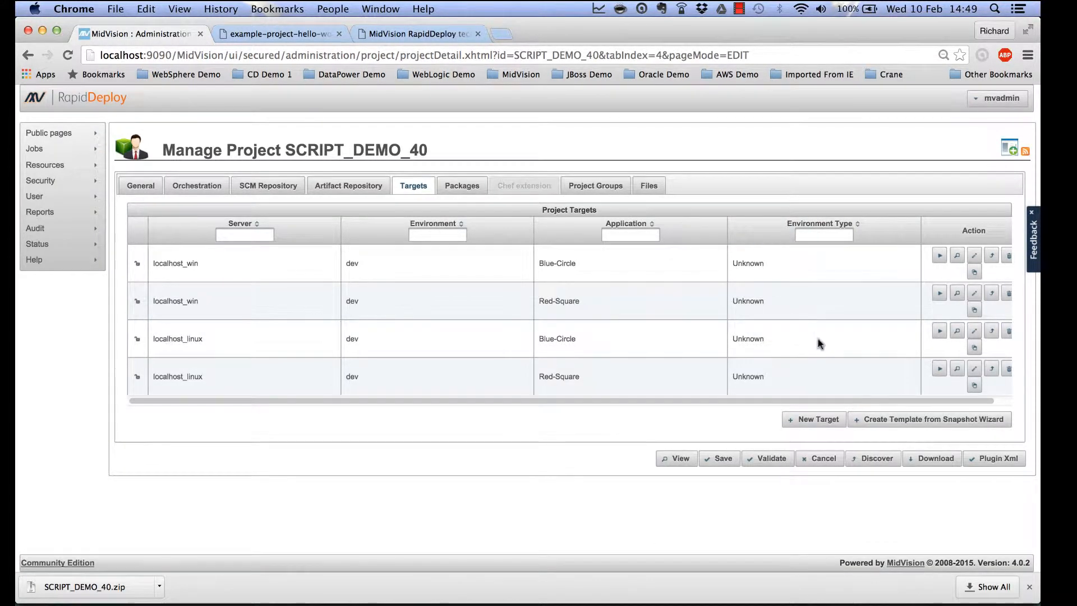
Review the localhost_linux Blue-Circle dictionary's overrides (Blue, Circle, 1), plus HOME, SCRIPT_ARGS and SCRIPT_EXT values.
left_click(975, 335)
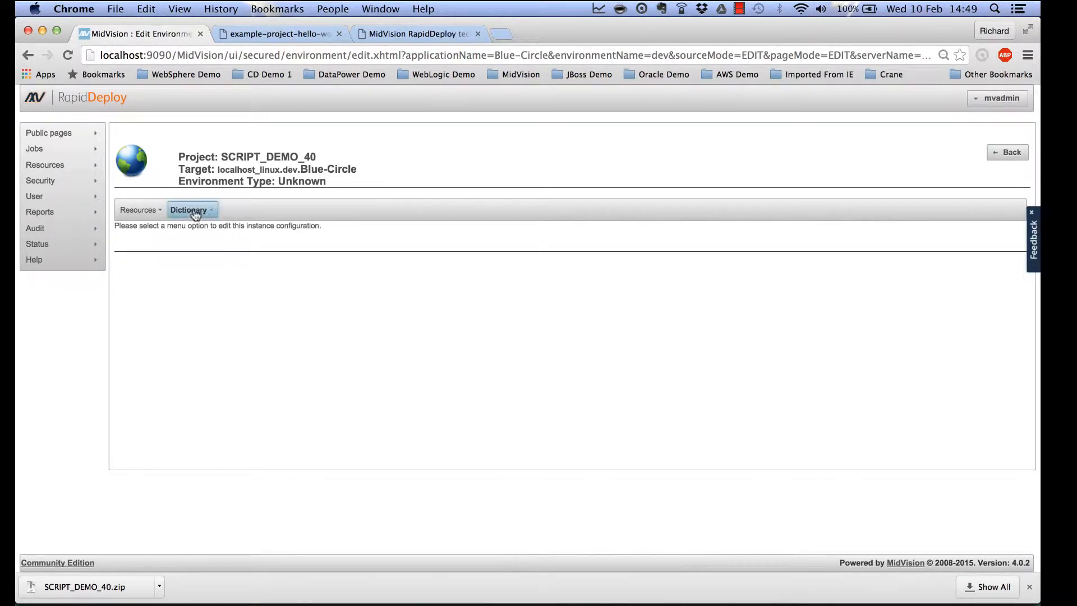
left_click(195, 214)
left_click(194, 229)
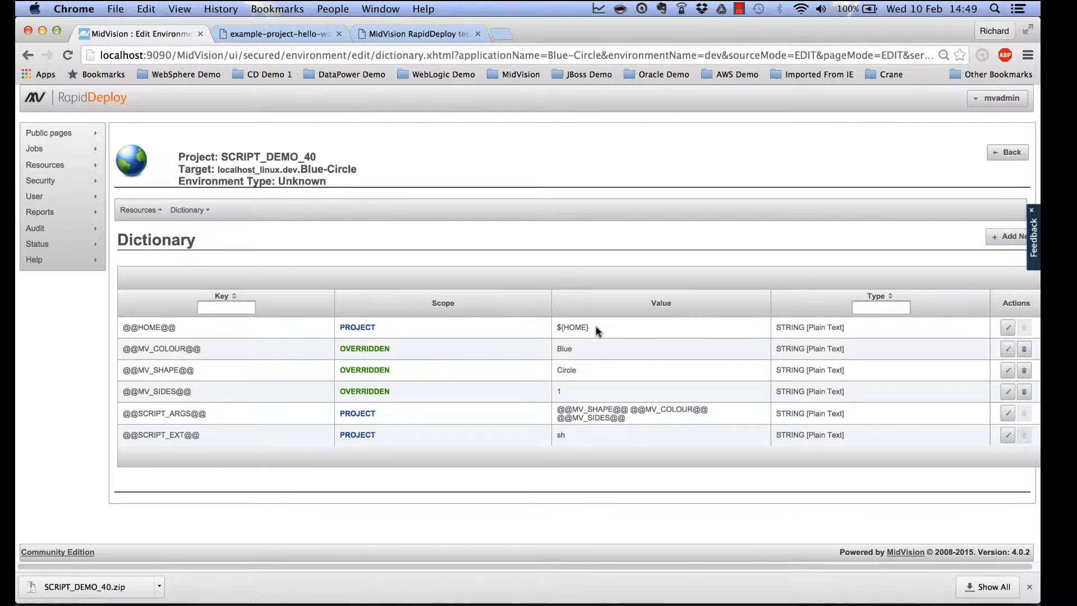
left_click_drag(596, 327, 556, 325)
left_click_drag(560, 405, 645, 417)
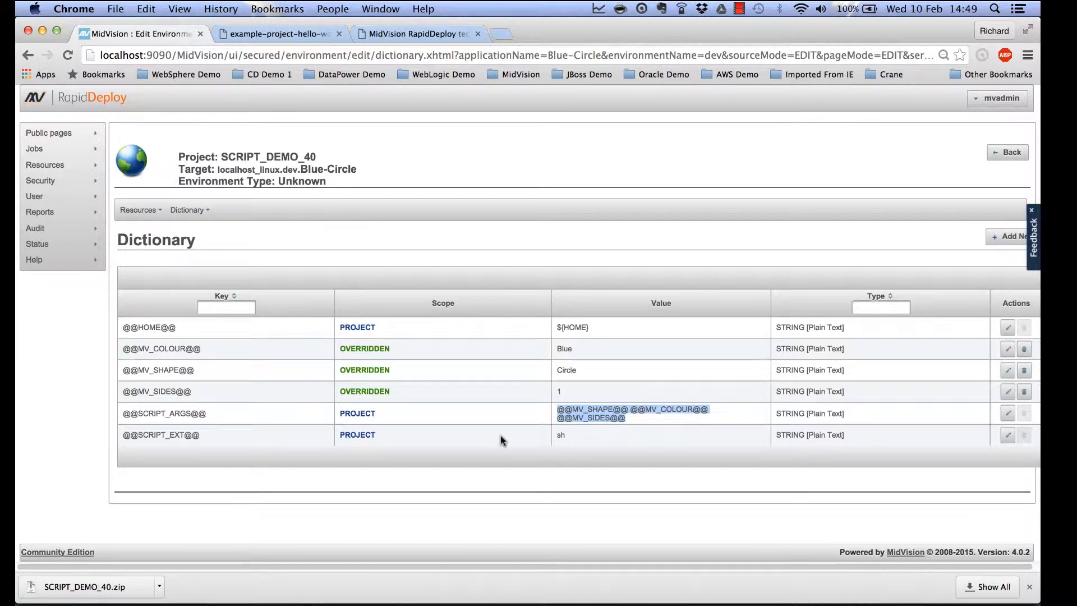
left_click(570, 436)
left_click_drag(570, 436, 558, 435)
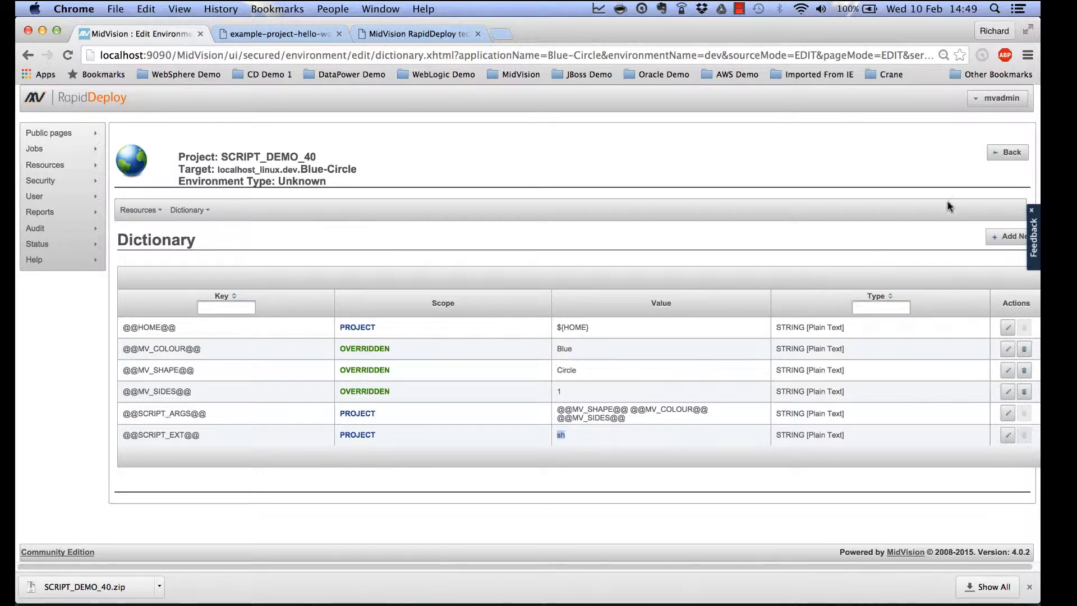
left_click(1008, 149)
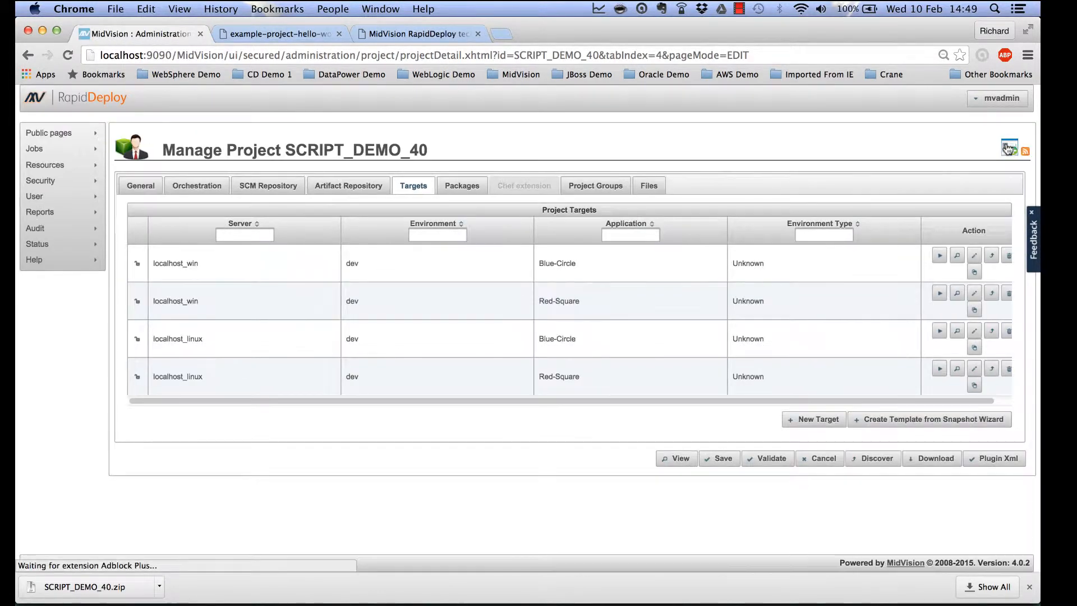
Read helloWorld.sh in SCRIPT_DEMO_40/scripts/bin, then list the packages showing SCRIPT_DEMO_40-0.0.1.
left_click(649, 185)
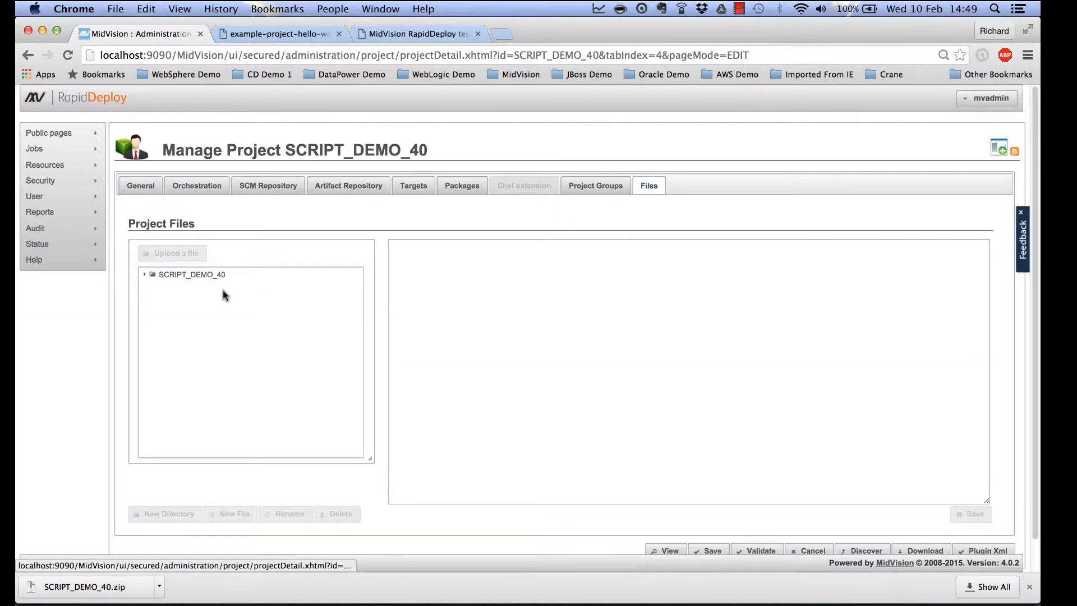
left_click(145, 274)
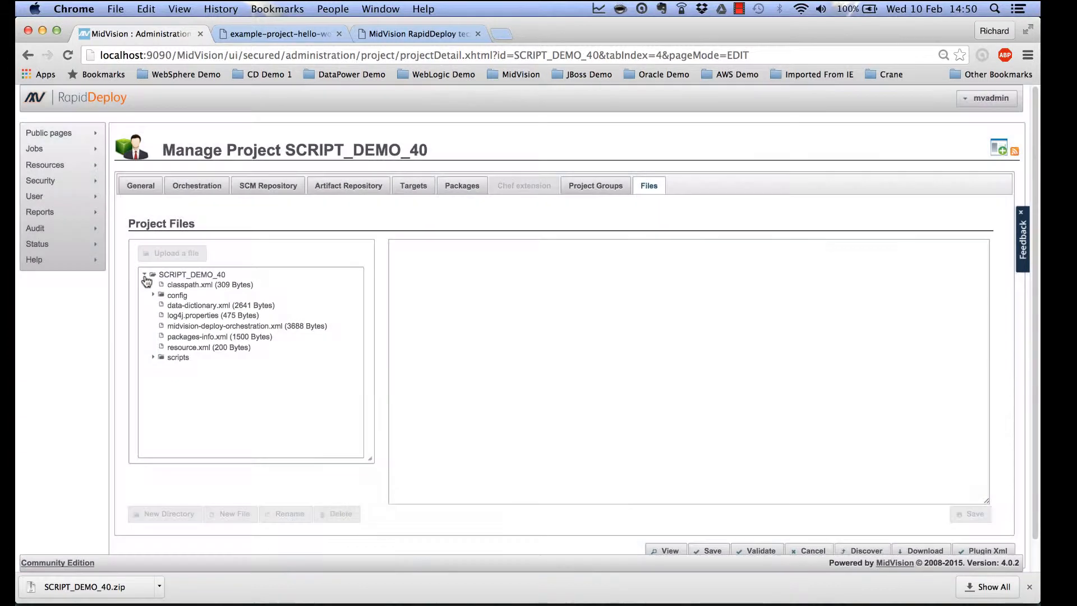
left_click(152, 357)
left_click(162, 367)
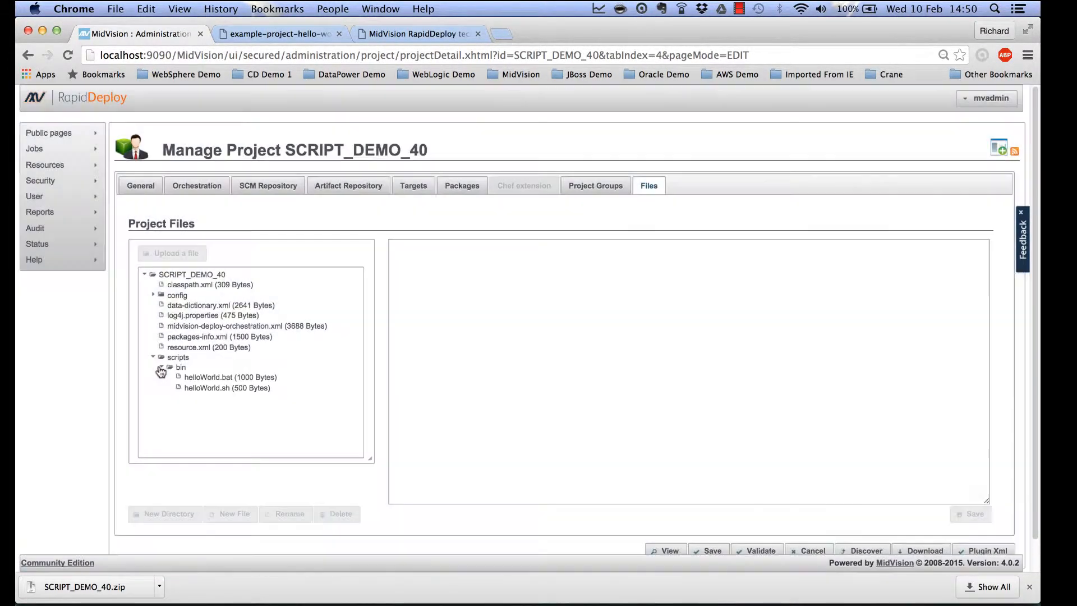
left_click(213, 389)
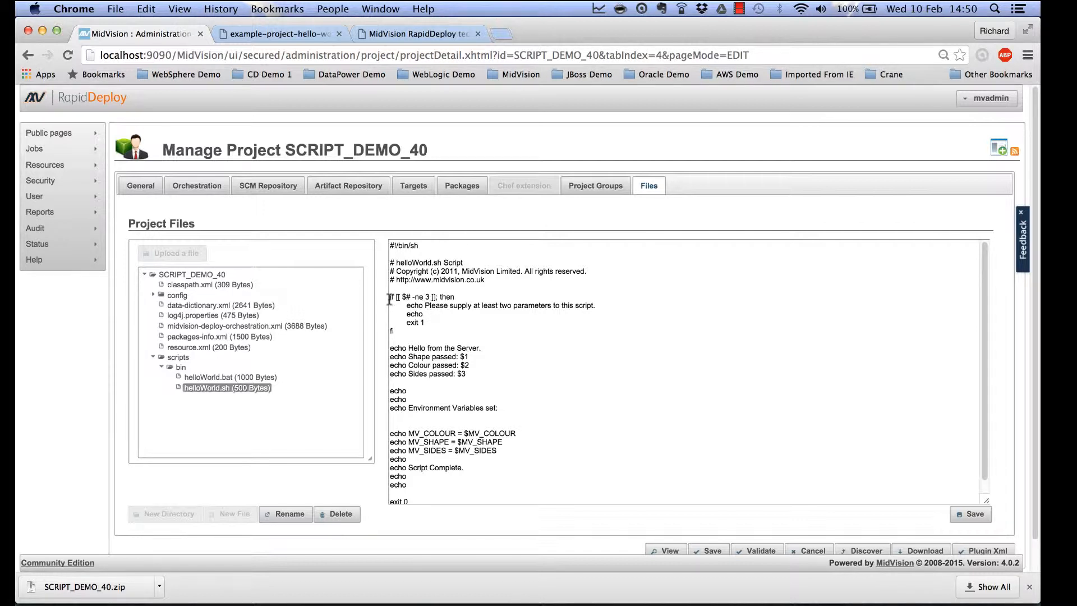
left_click_drag(390, 299, 453, 297)
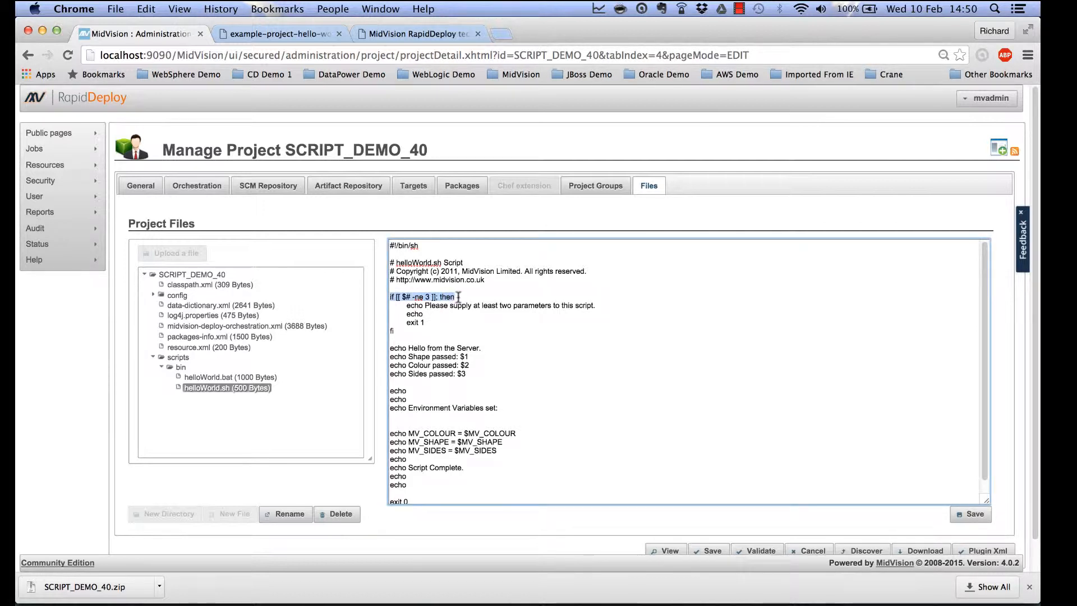
left_click(447, 361)
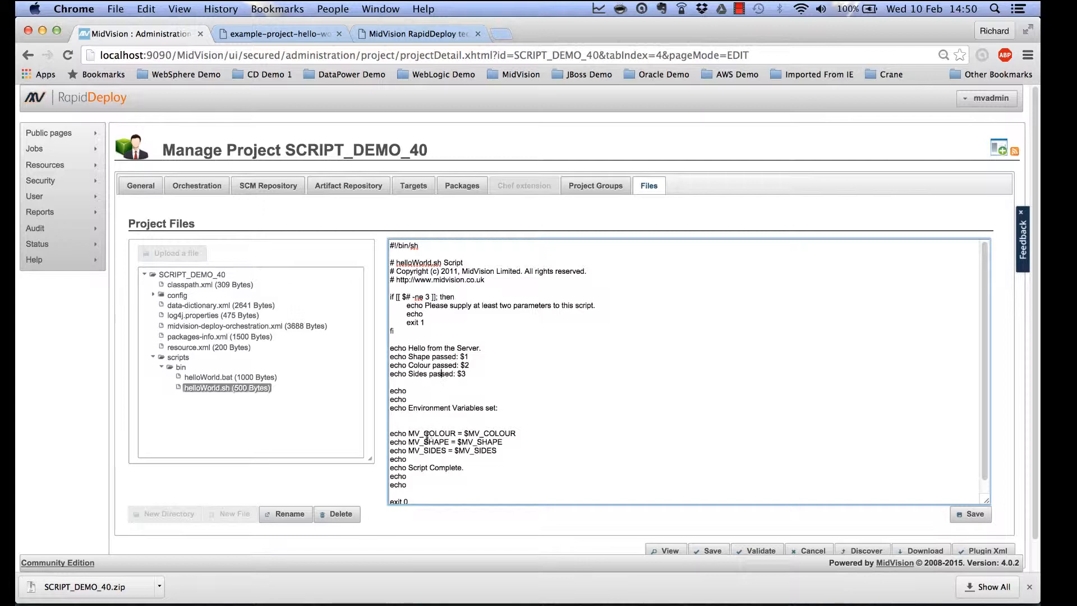
scroll(427, 438, "down", 2)
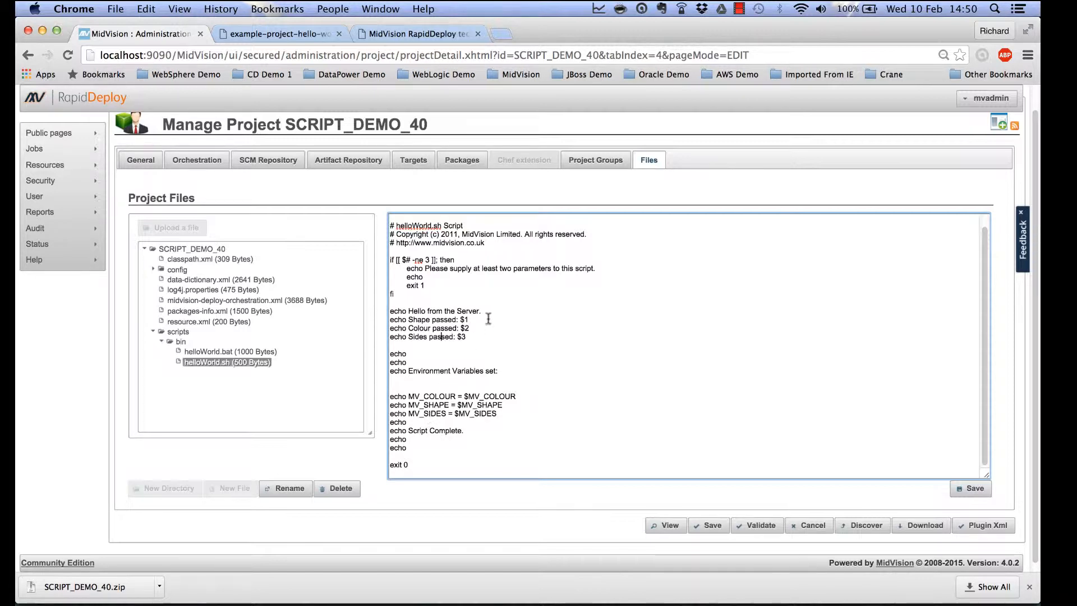
left_click(461, 161)
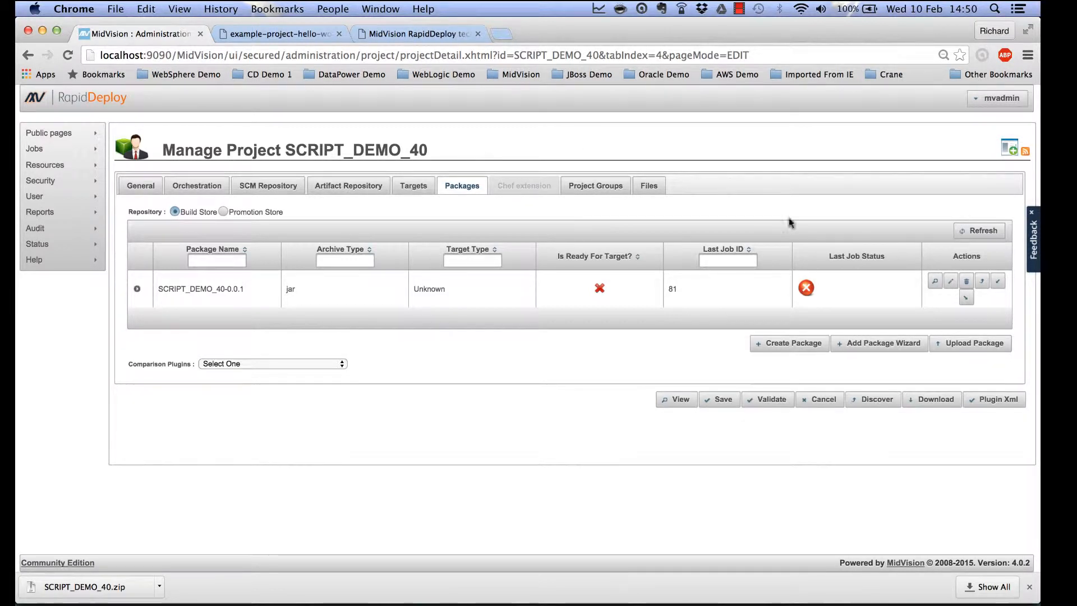
Build package 0.0.2, deploy it to localhost_linux Red-Square as job 7, and view Running Jobs.
left_click(794, 345)
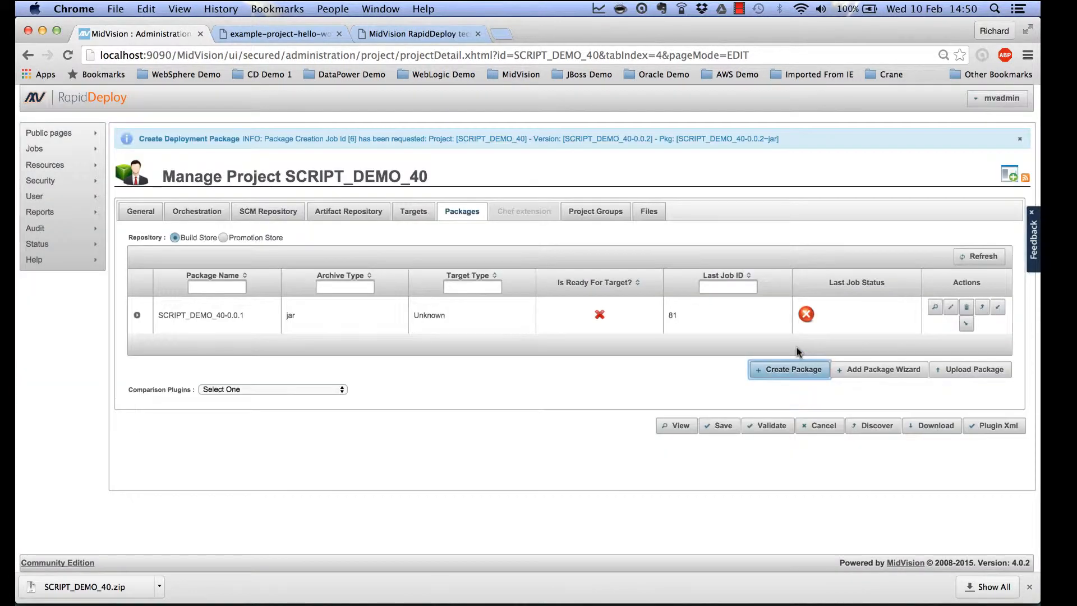
left_click(982, 257)
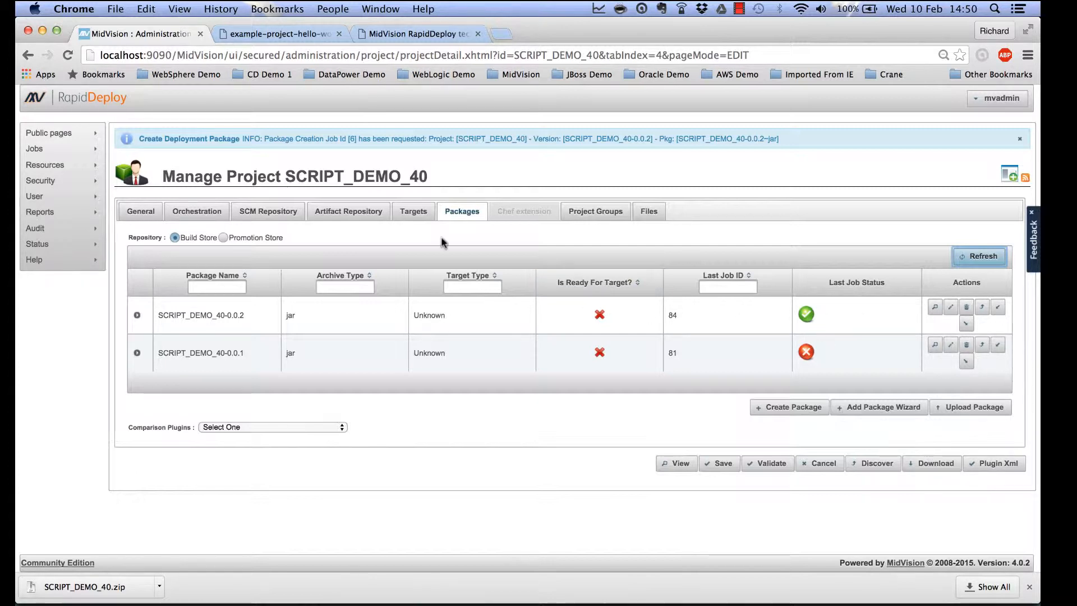
left_click(412, 212)
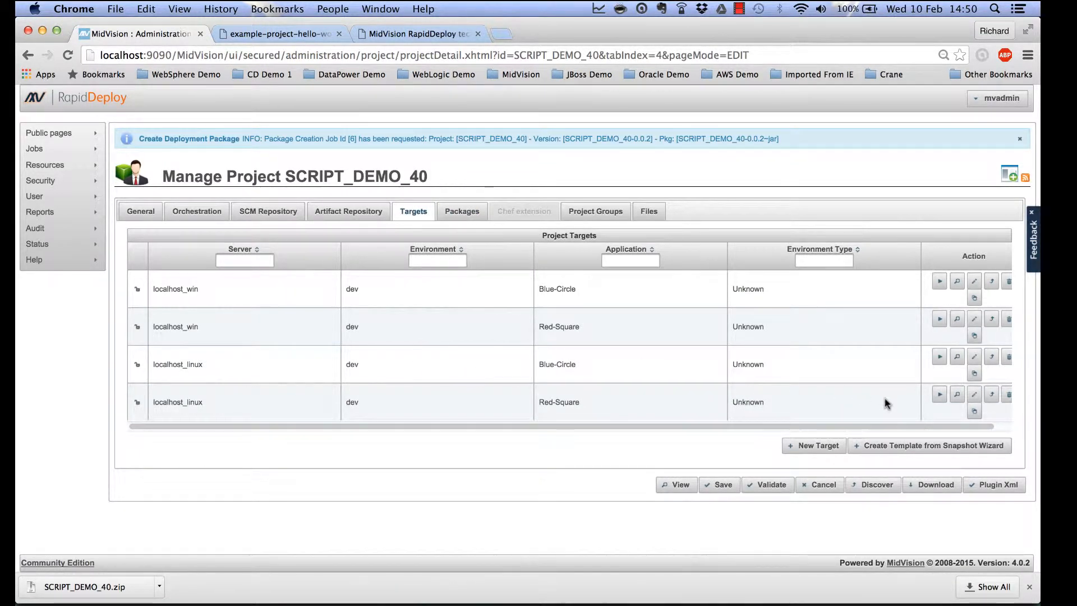
left_click(940, 395)
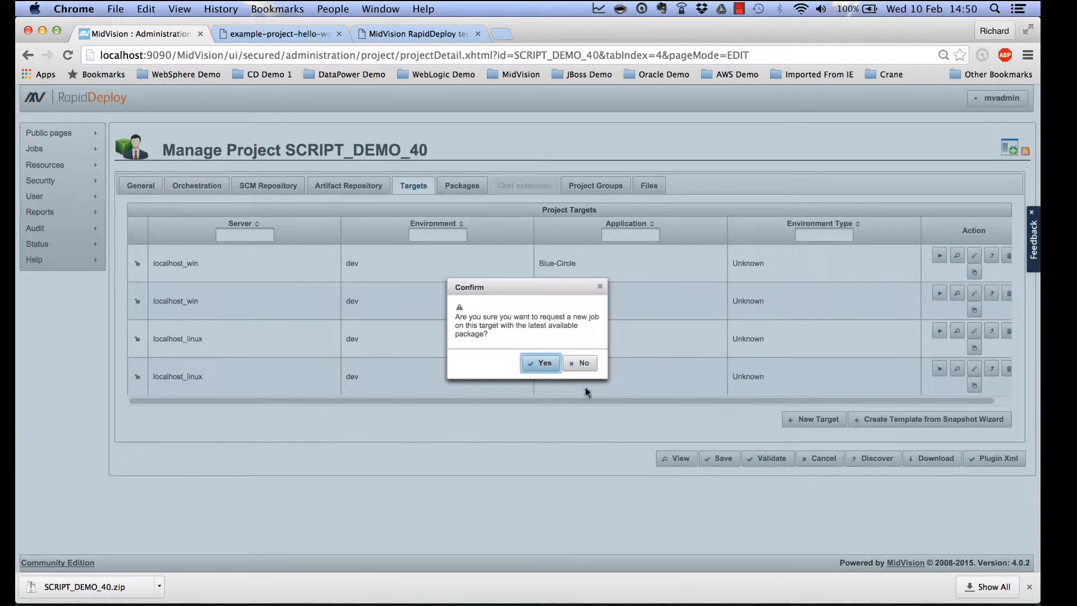
left_click(531, 361)
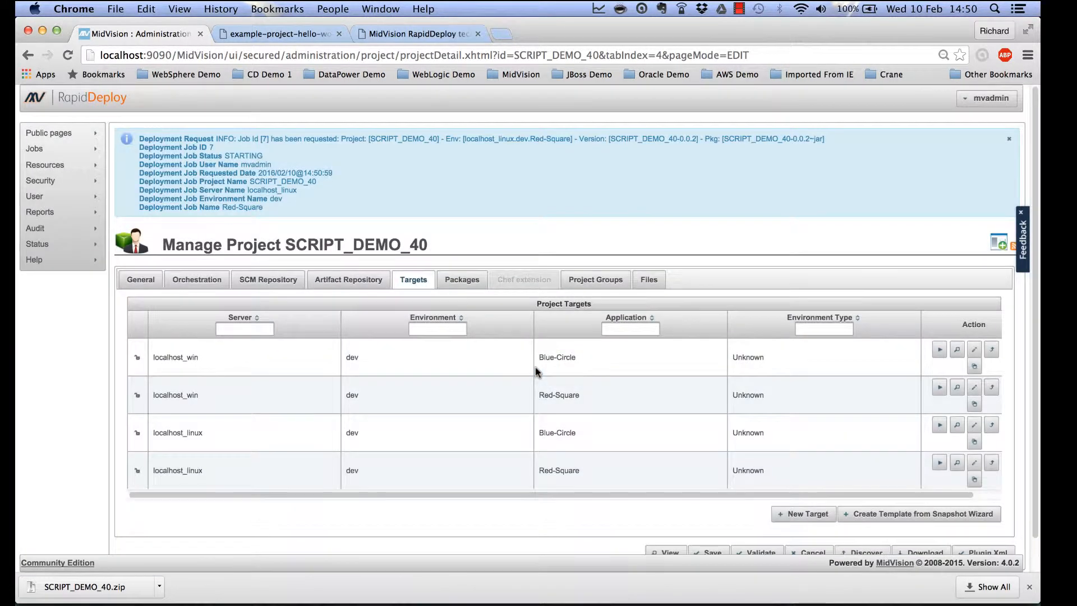
mouse_move(27, 151)
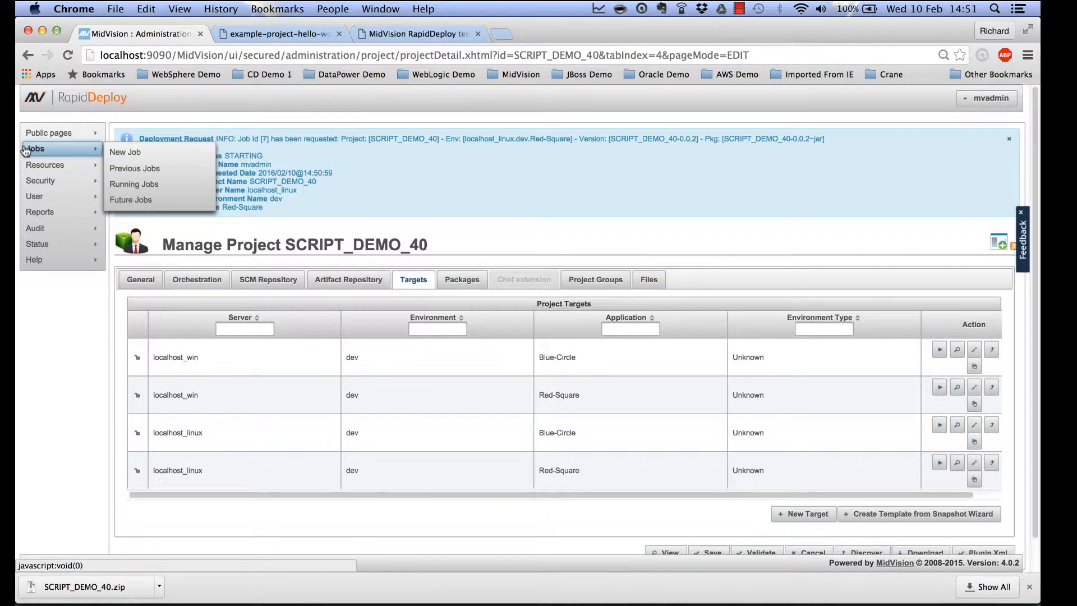
left_click(129, 185)
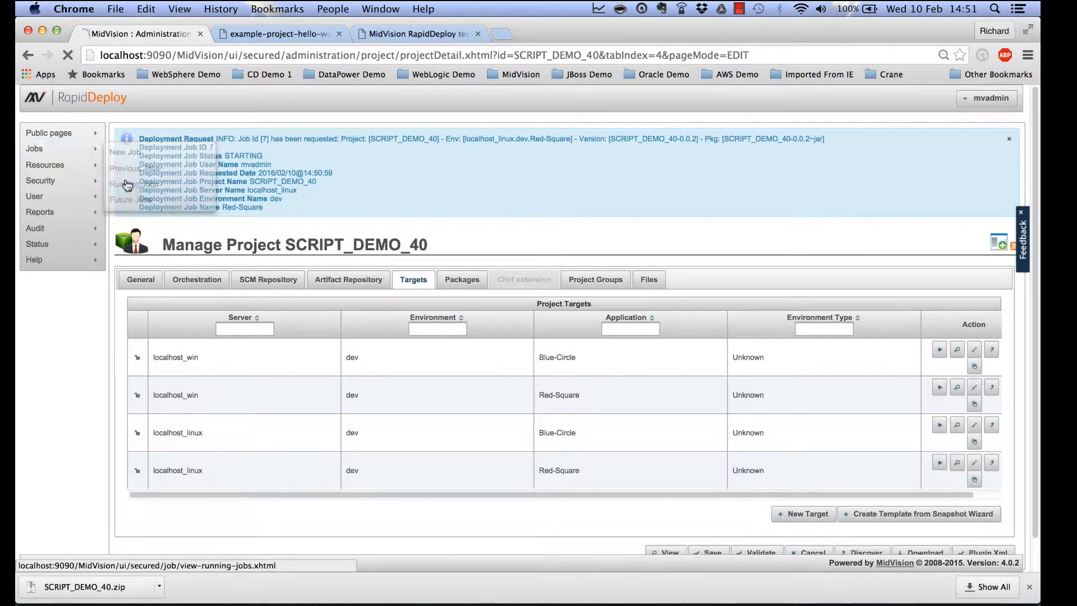
Follow job 7 to 100% in the expanded Job Details log, then open its full log window.
scroll(621, 397, "down", 4)
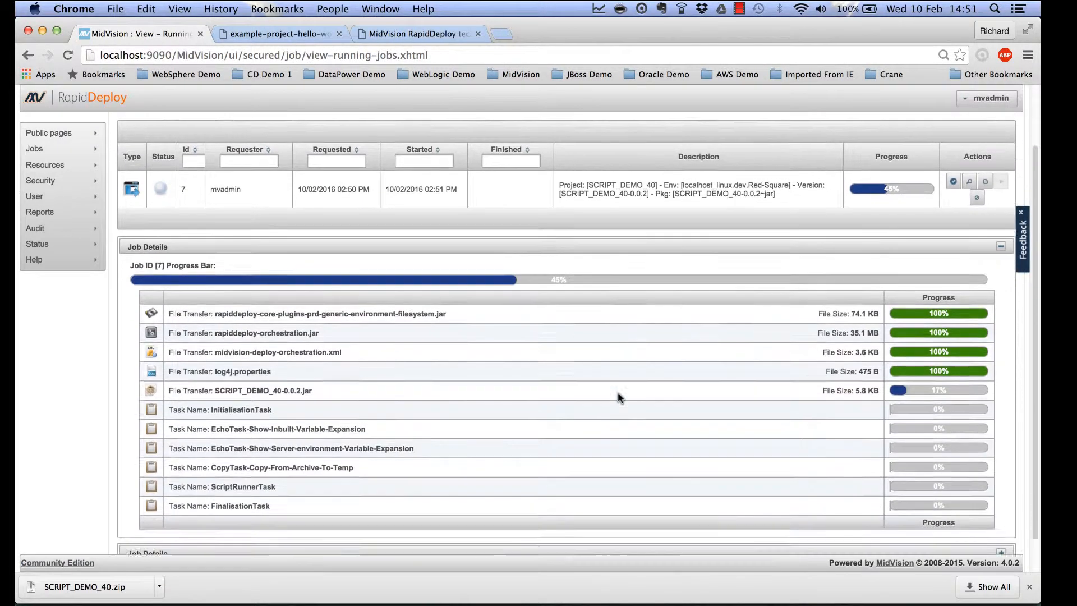
left_click(1001, 515)
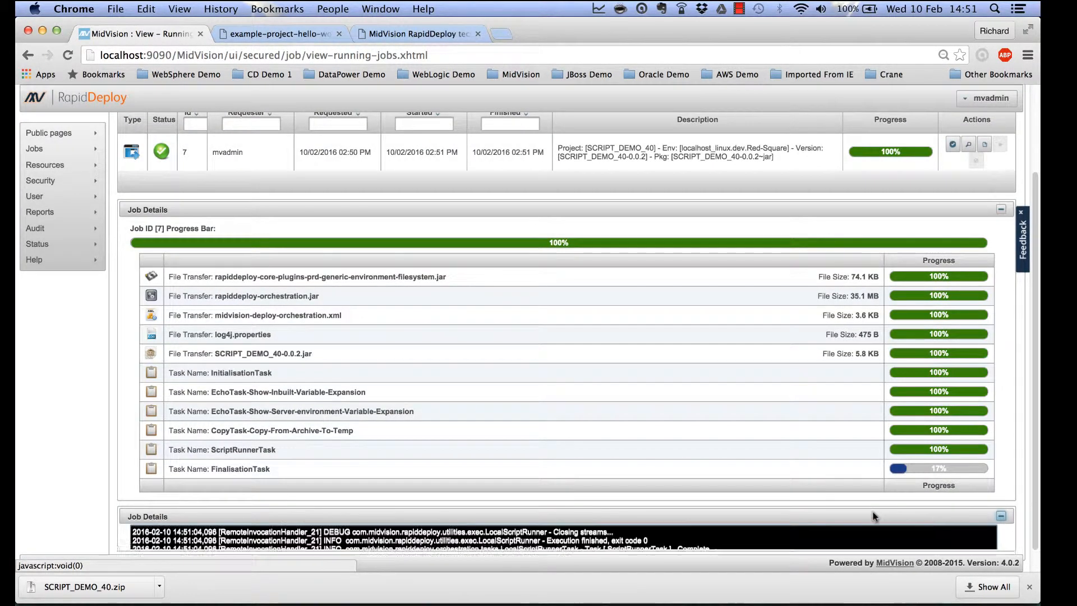
scroll(874, 516, "down", 1)
scroll(873, 516, "down", 3)
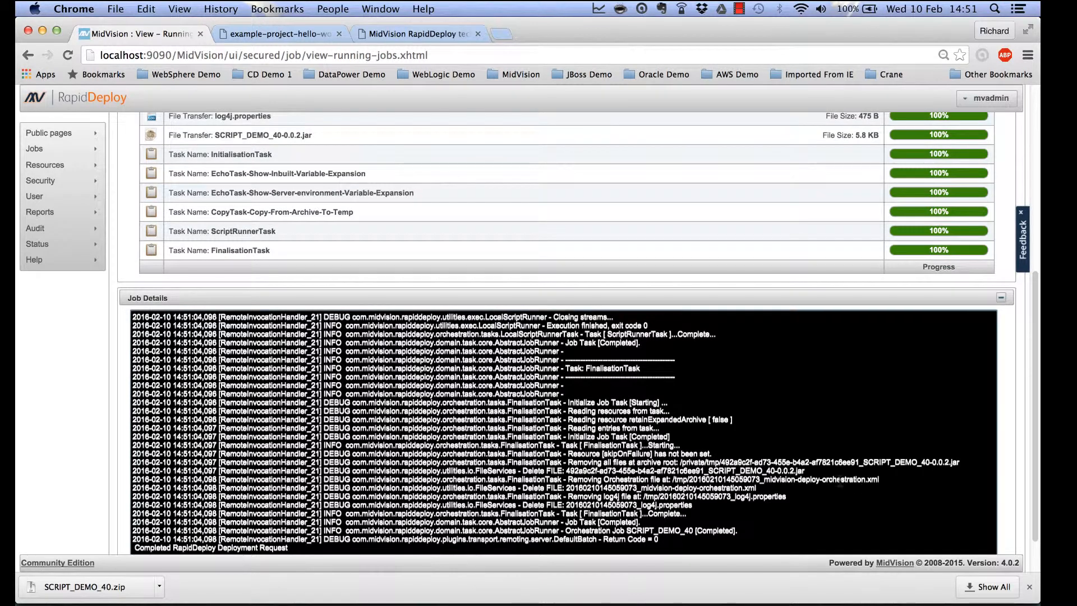
scroll(840, 481, "up", 5)
scroll(840, 481, "down", 2)
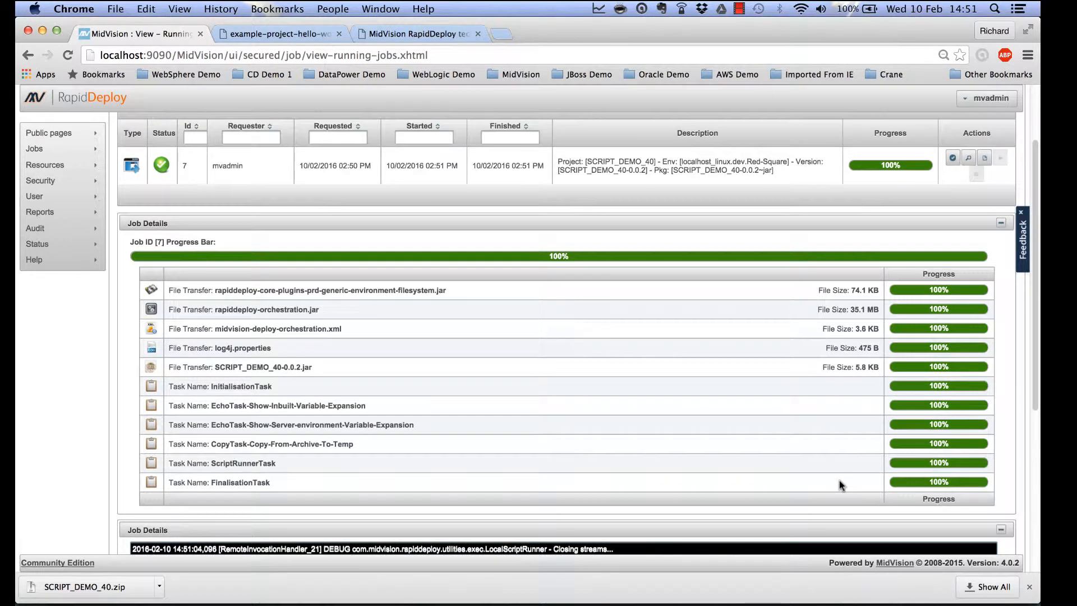
left_click(967, 162)
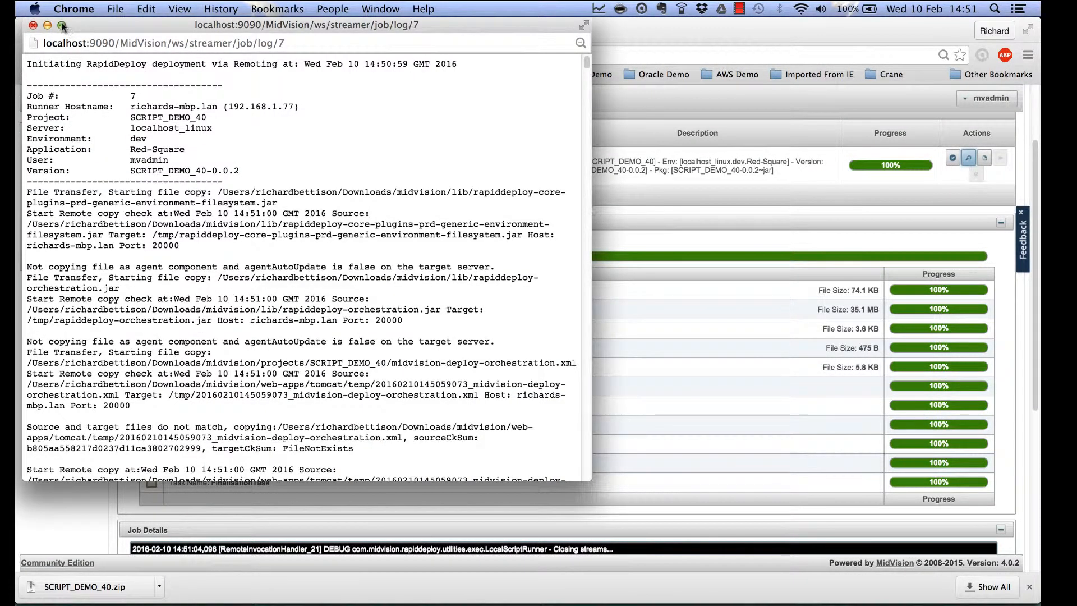
Maximize job 7's log and inspect the echoed ARCHIVE_ROOT_VAL path and MV_UUID value.
left_click(62, 25)
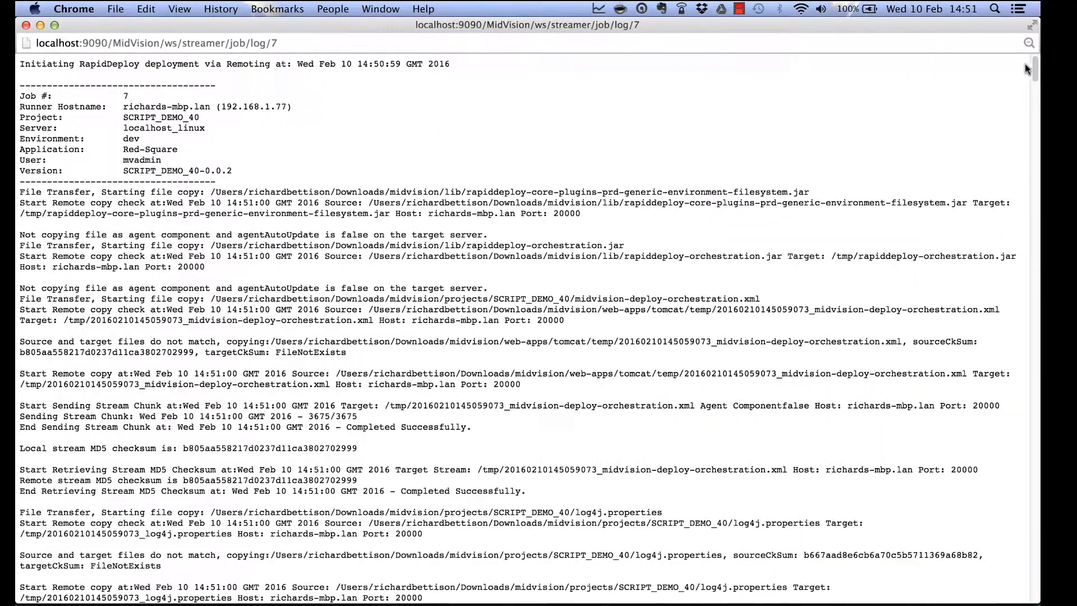
left_click_drag(1036, 68, 1040, 449)
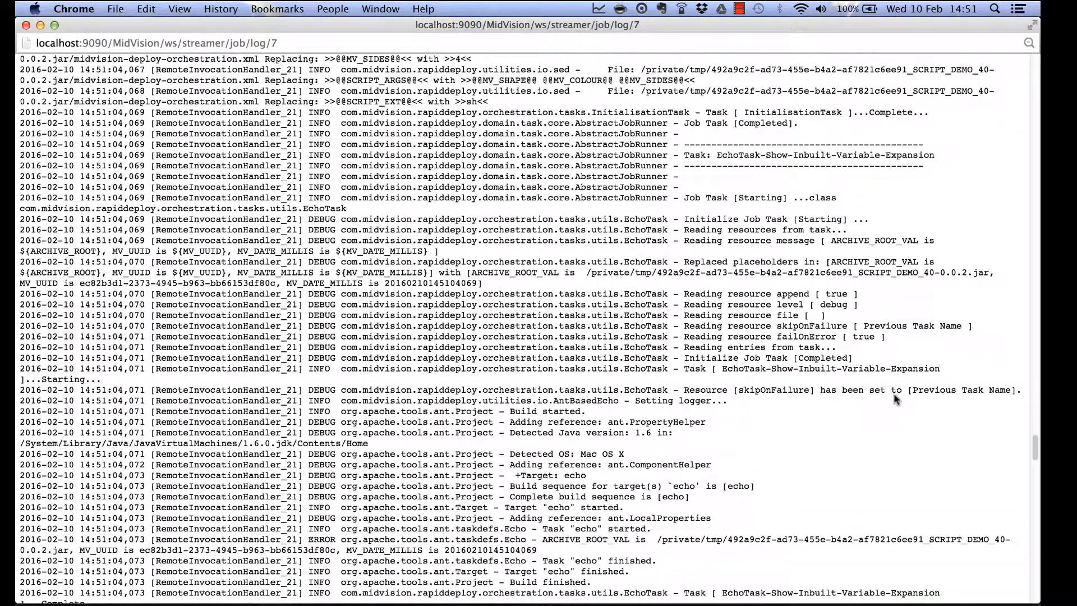
scroll(895, 399, "down", 5)
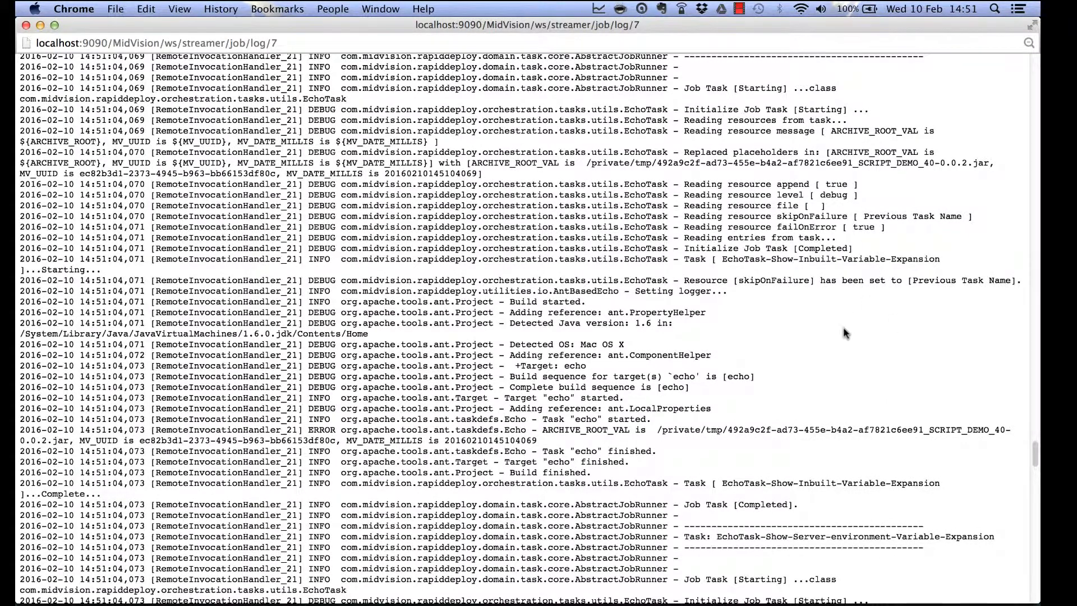
scroll(846, 333, "down", 4)
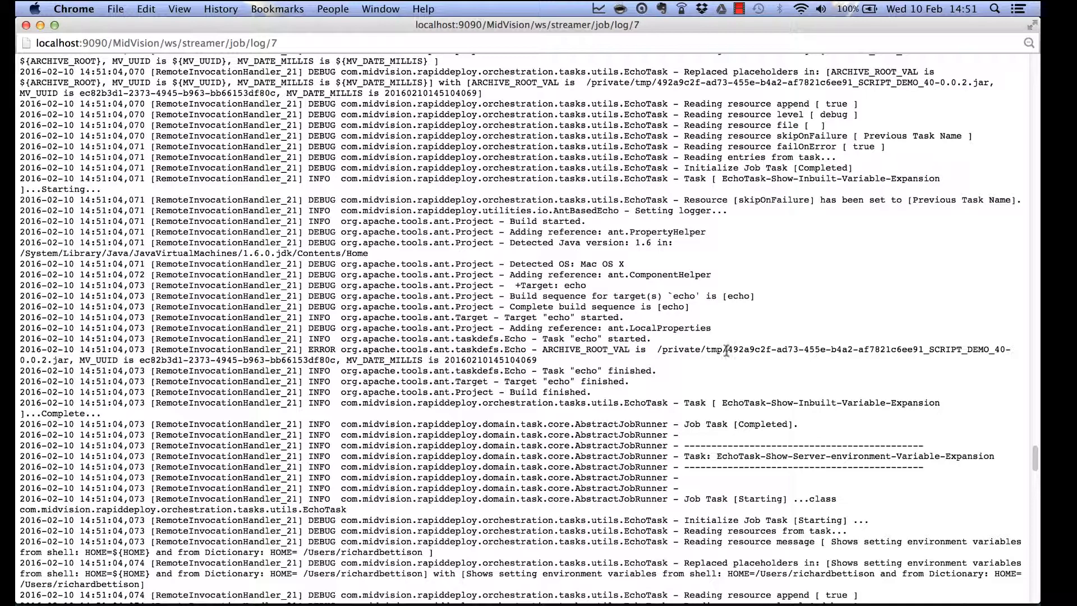
left_click_drag(726, 351, 1004, 357)
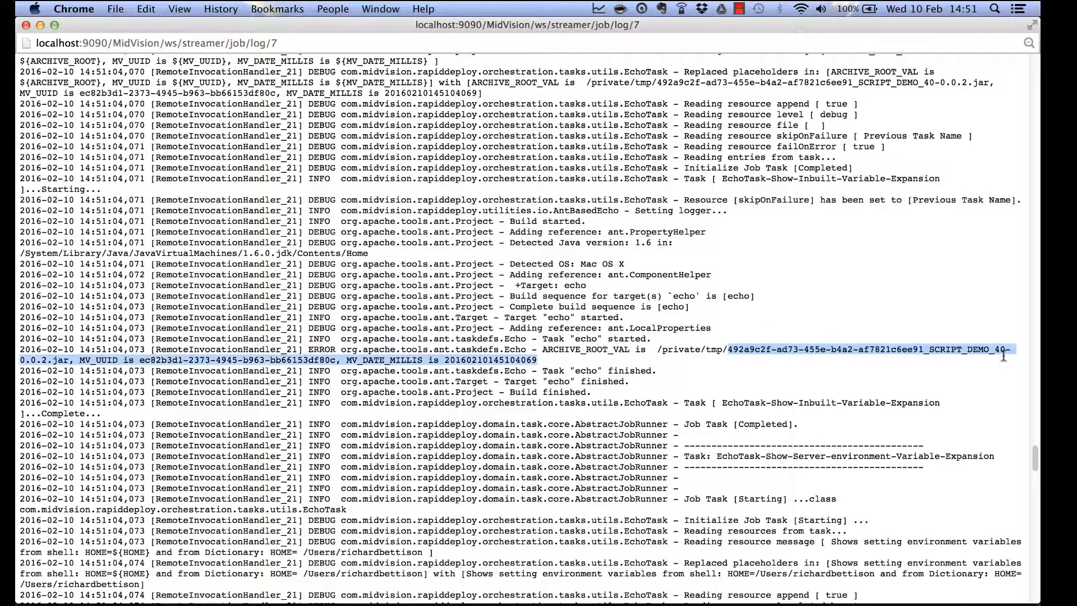
left_click_drag(736, 363, 336, 363)
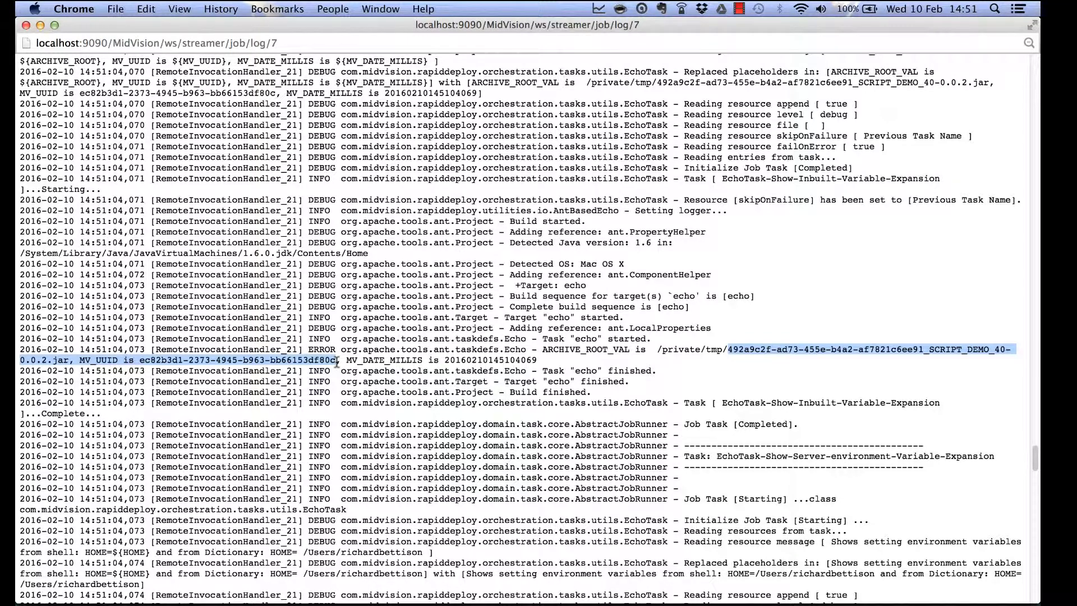
left_click(239, 358)
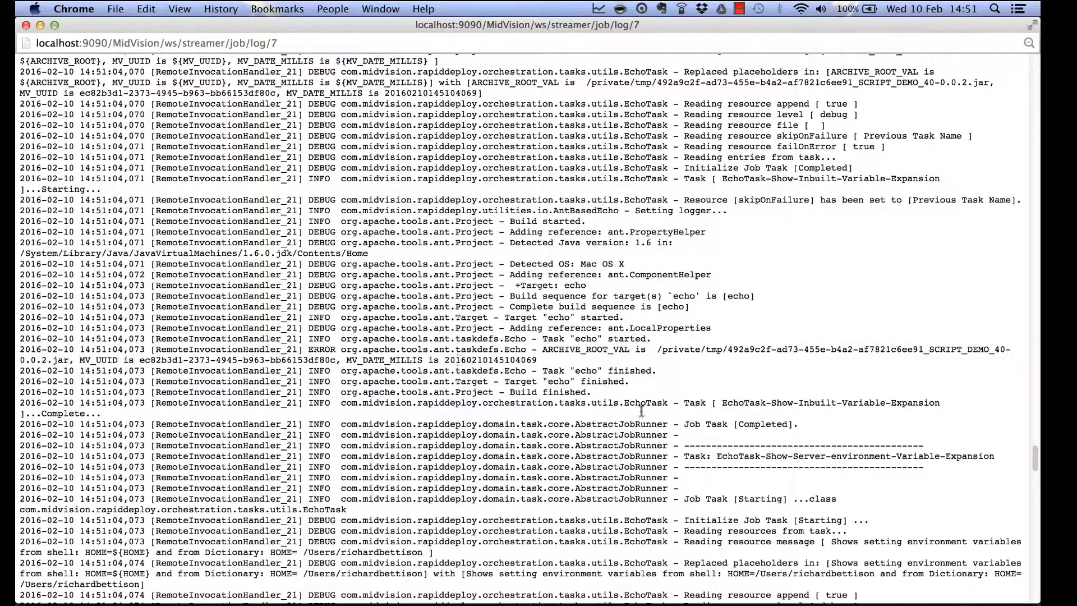
Compare the HOME value from the shell with the dictionary's HOME in the echoed environment message.
scroll(645, 493, "down", 5)
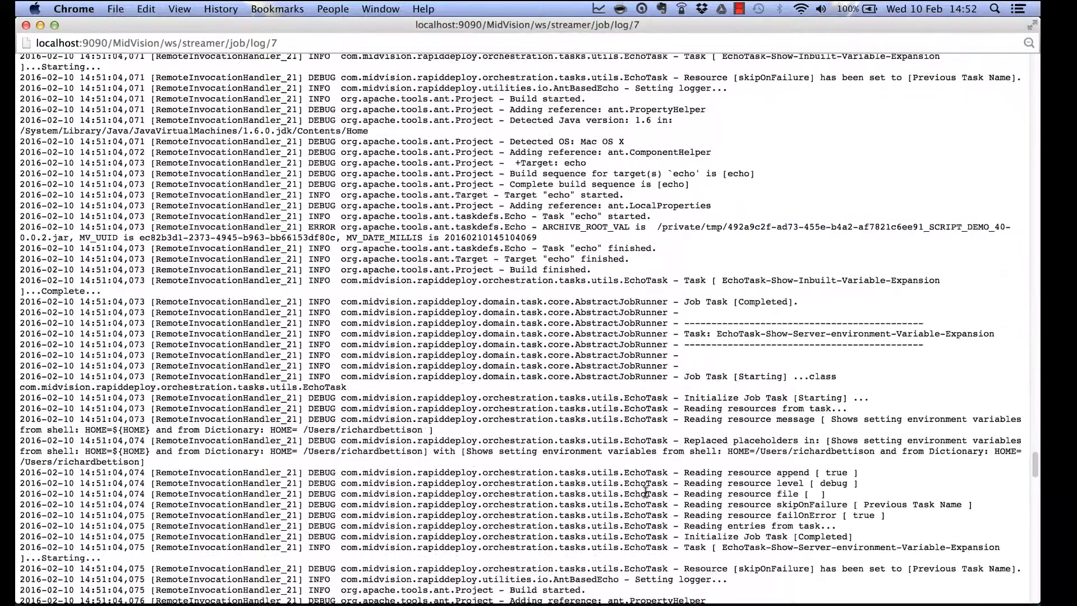
scroll(645, 493, "down", 8)
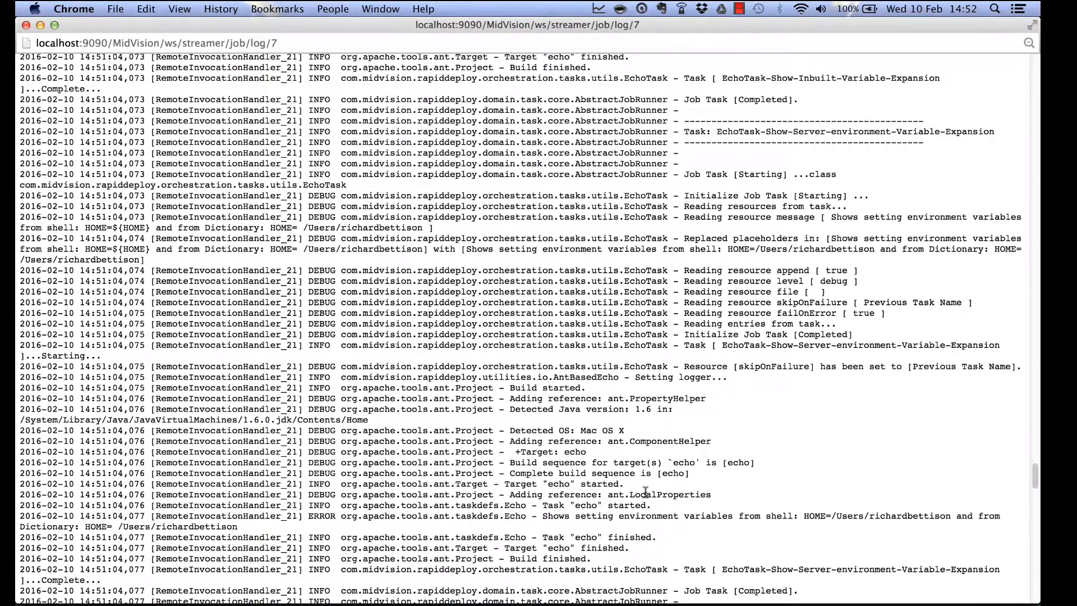
scroll(645, 493, "down", 3)
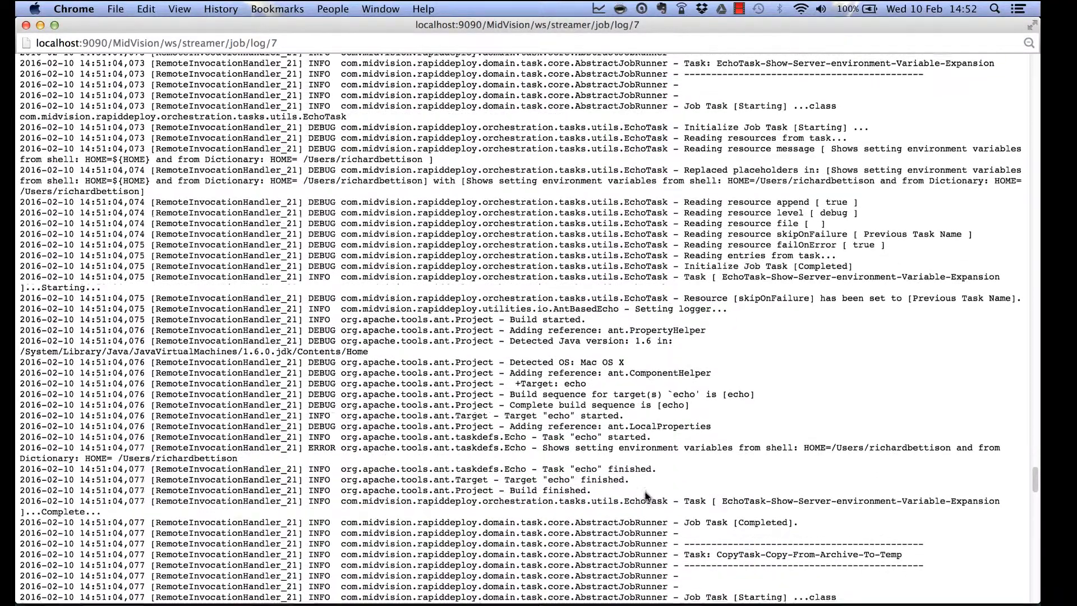
scroll(645, 493, "down", 2)
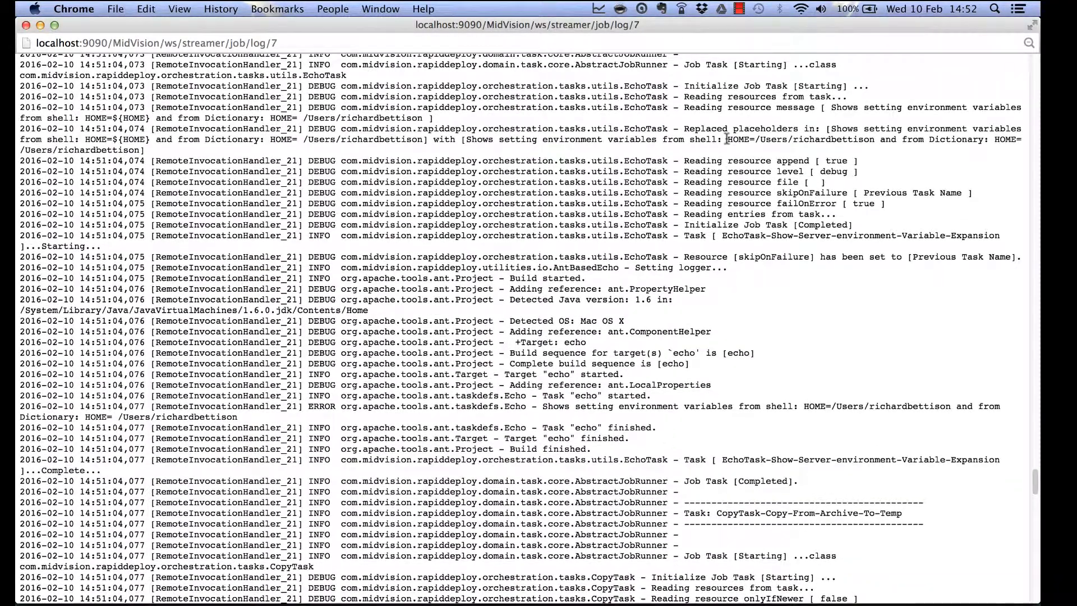
left_click_drag(727, 139, 871, 144)
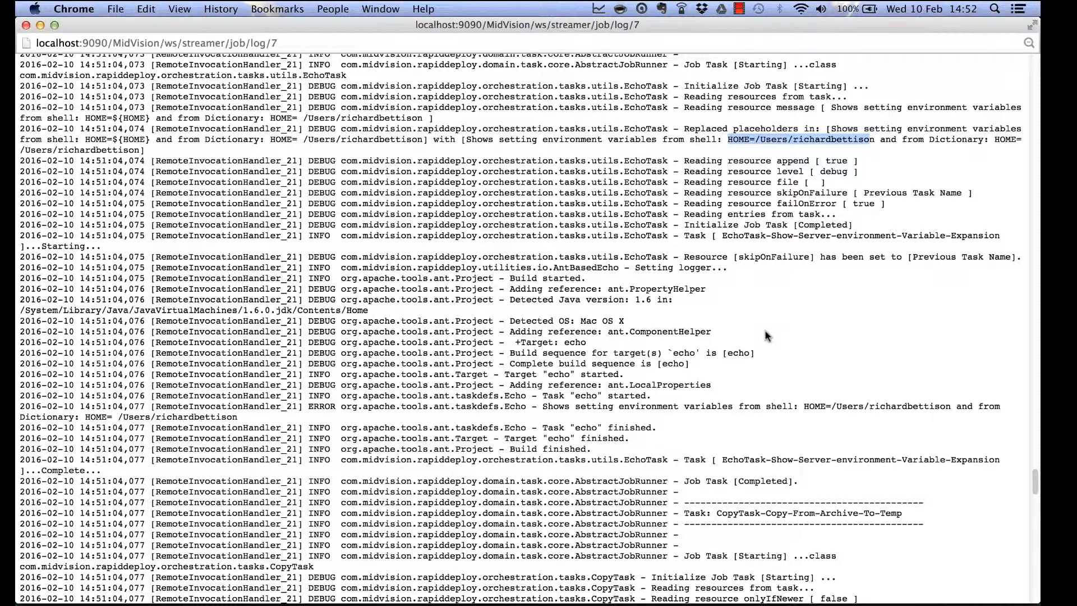
scroll(762, 348, "down", 1)
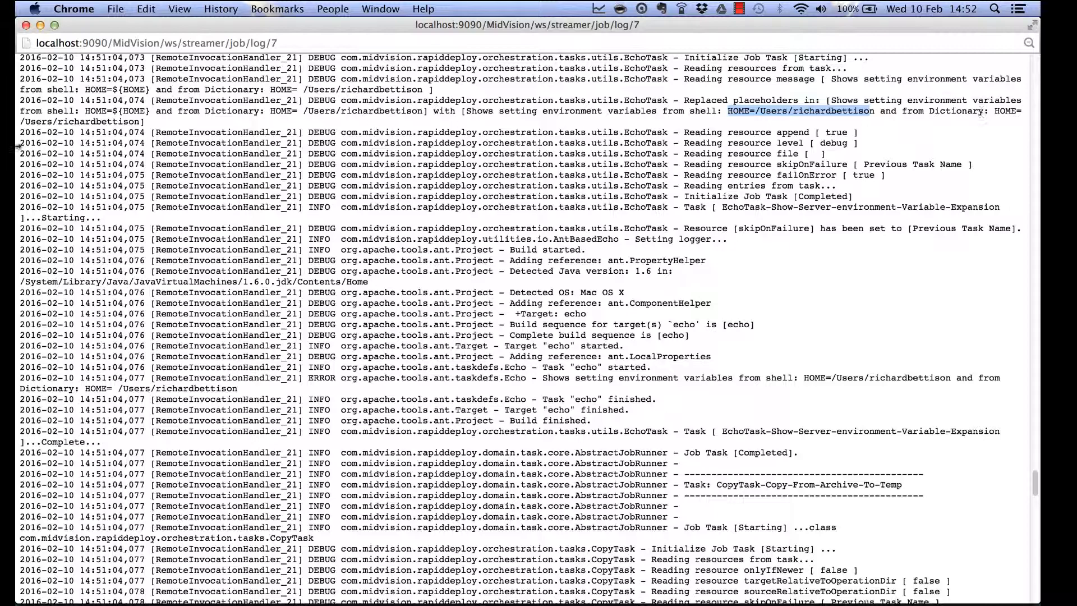
left_click_drag(21, 117, 139, 120)
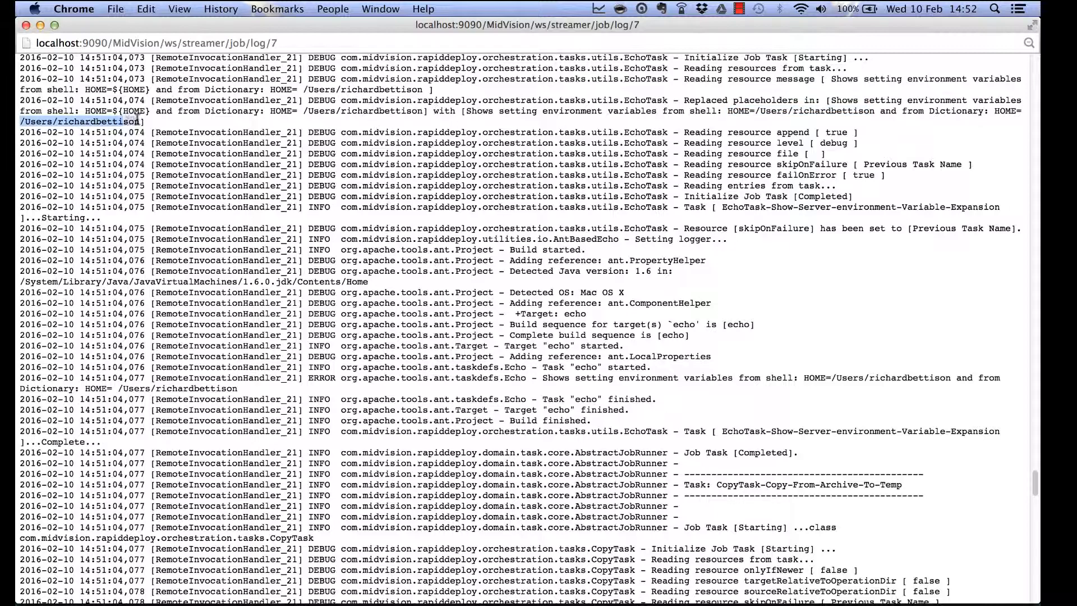
scroll(550, 286, "down", 4)
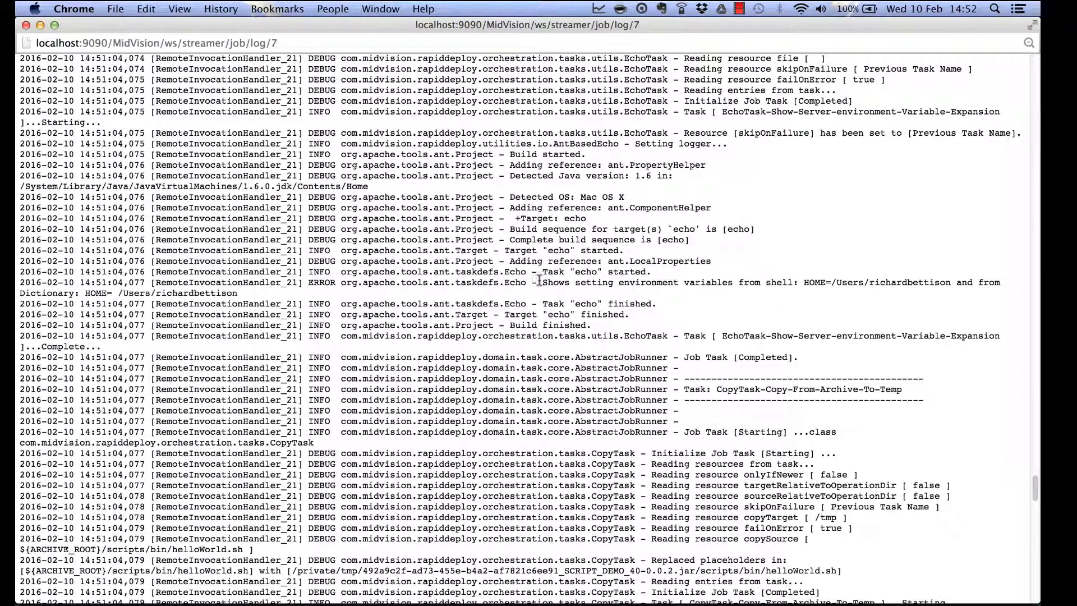
left_click_drag(537, 282, 539, 294)
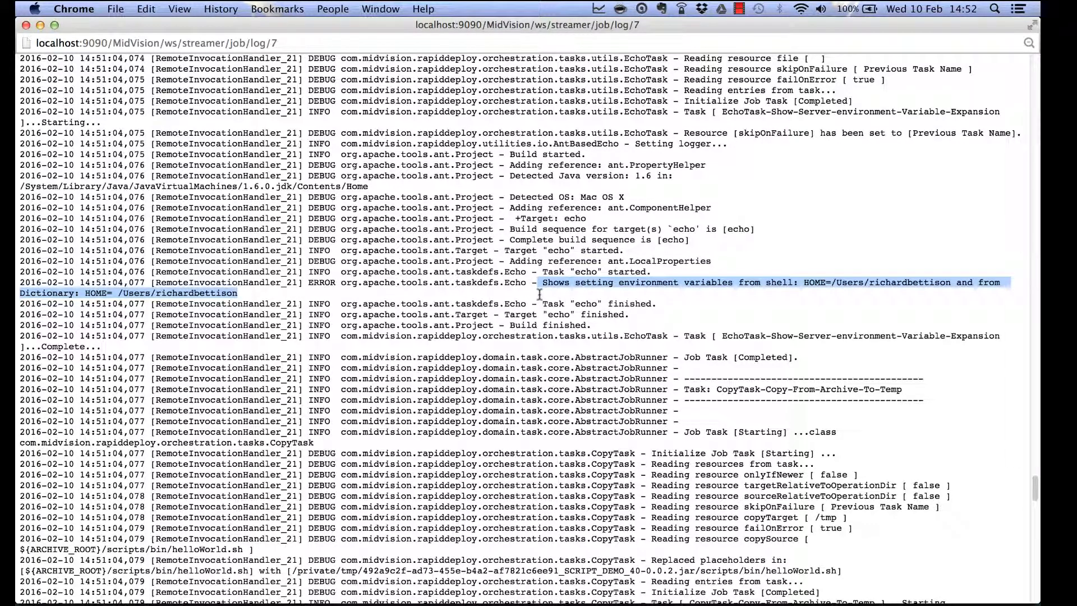
scroll(696, 387, "down", 10)
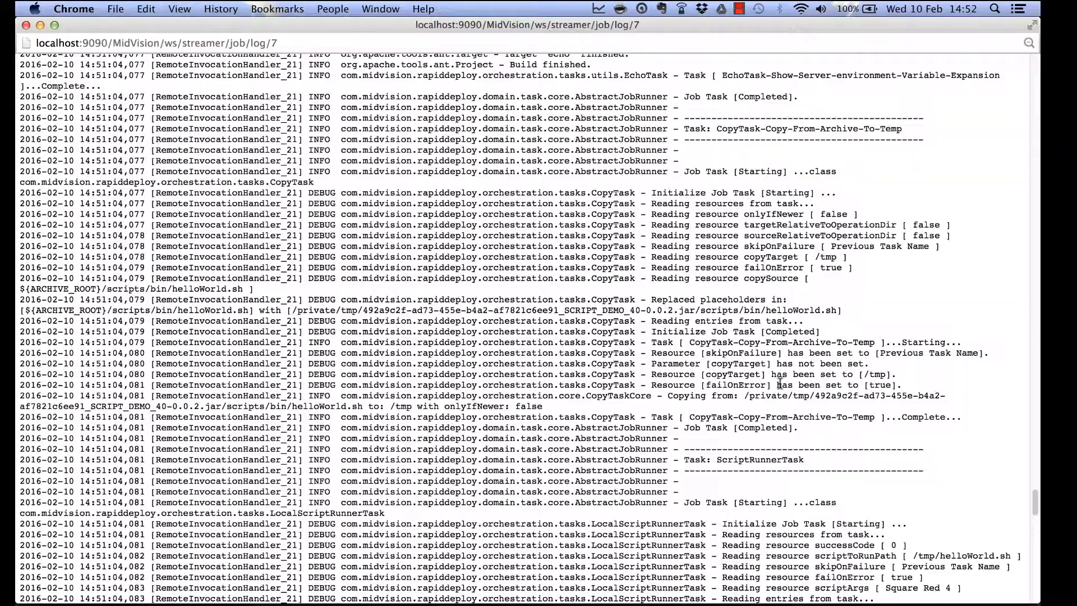
Check the log's MV_COLOUR Red, MV_SHAPE Square and MV_SIDES 4 lines, then close the log window.
scroll(782, 407, "down", 13)
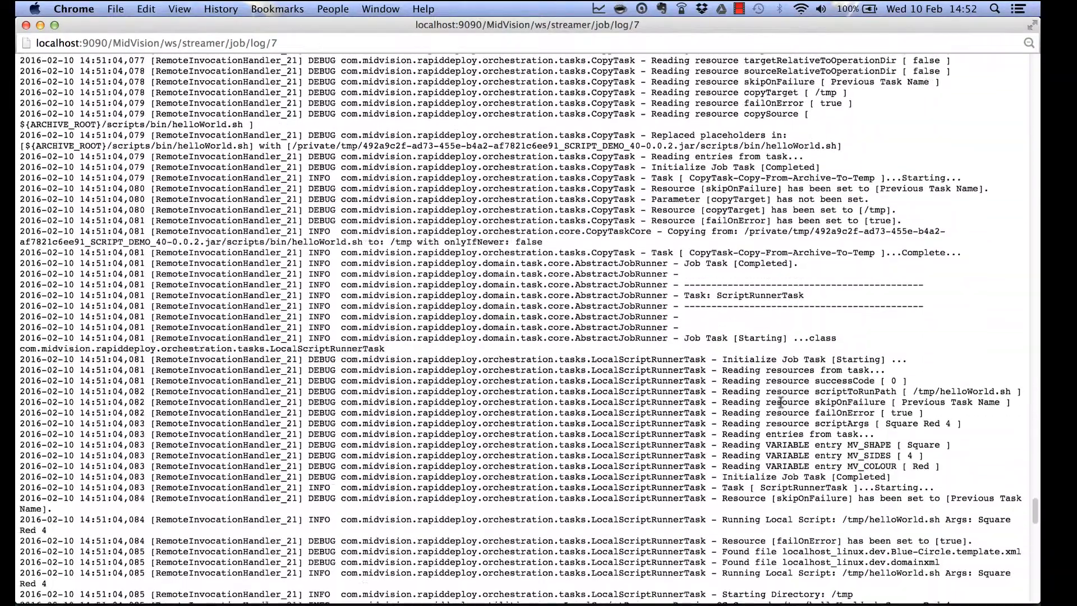
scroll(782, 402, "down", 5)
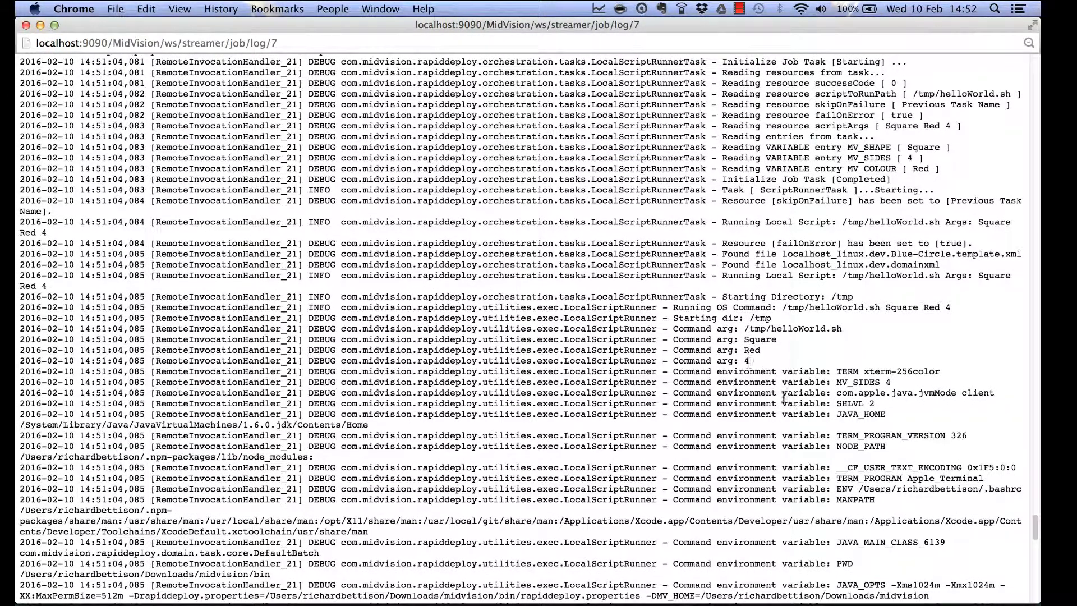
scroll(784, 398, "down", 7)
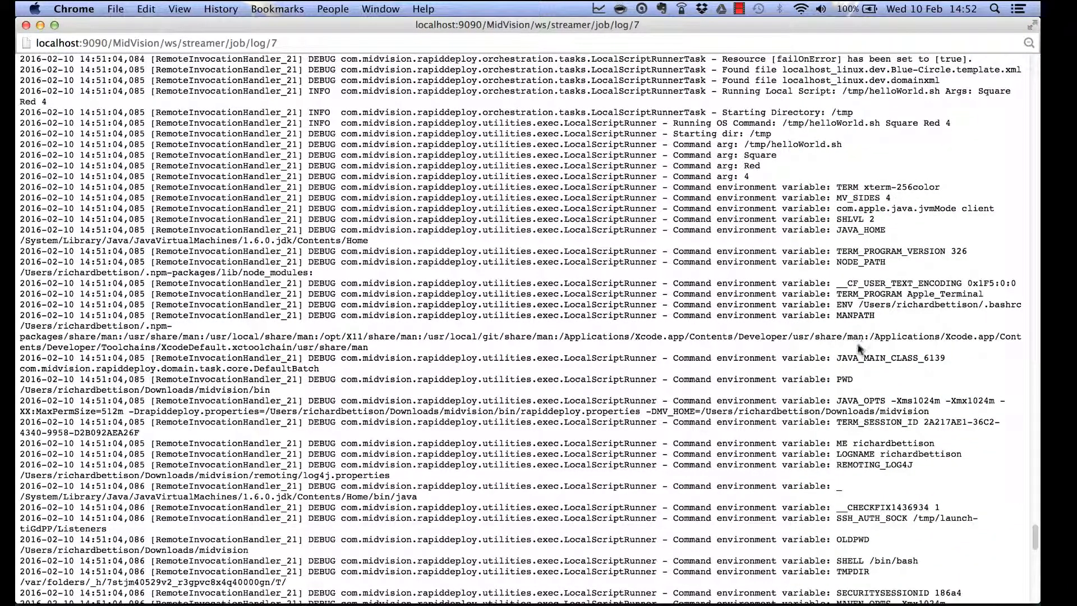
scroll(830, 396, "down", 5)
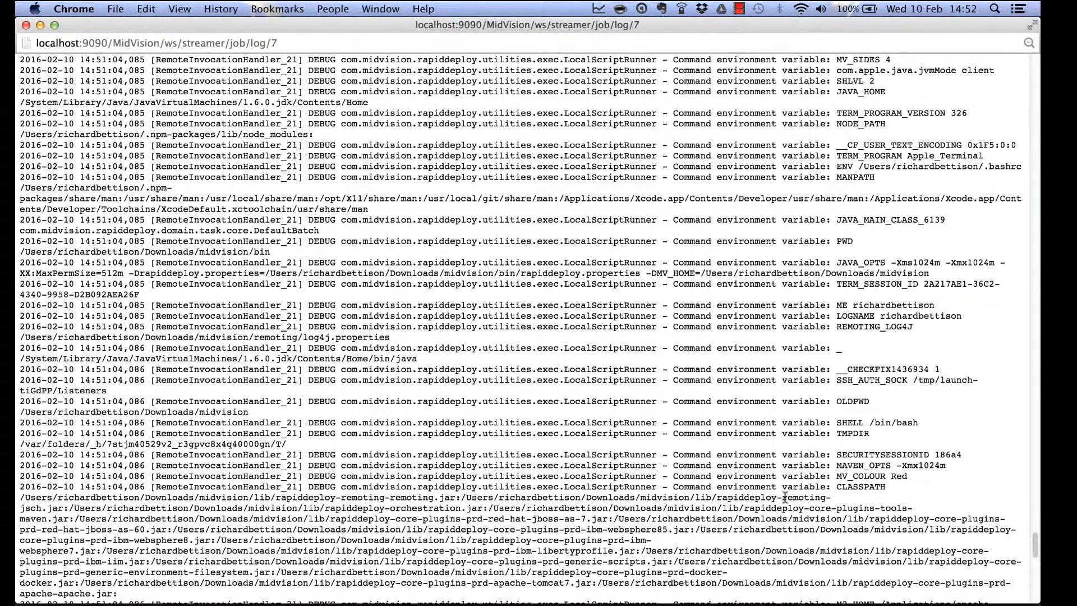
scroll(786, 497, "down", 13)
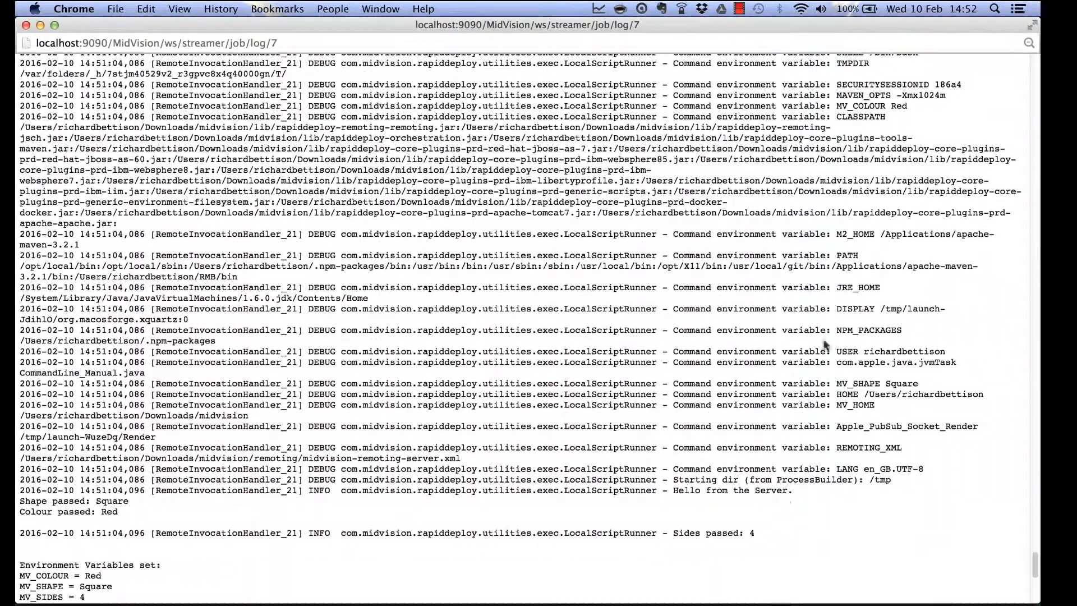
scroll(836, 468, "down", 3)
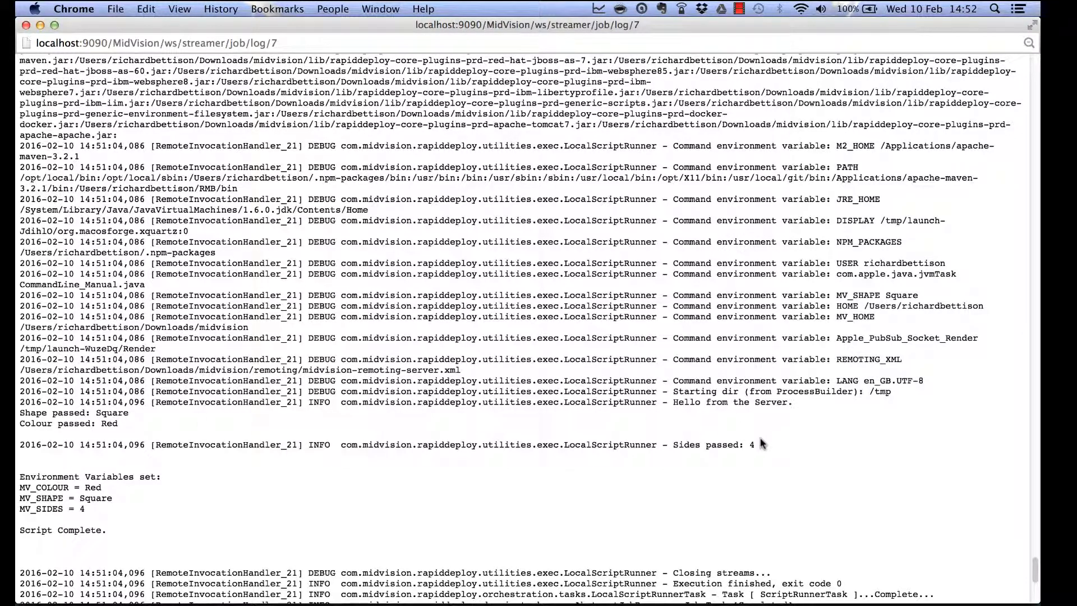
scroll(140, 482, "down", 2)
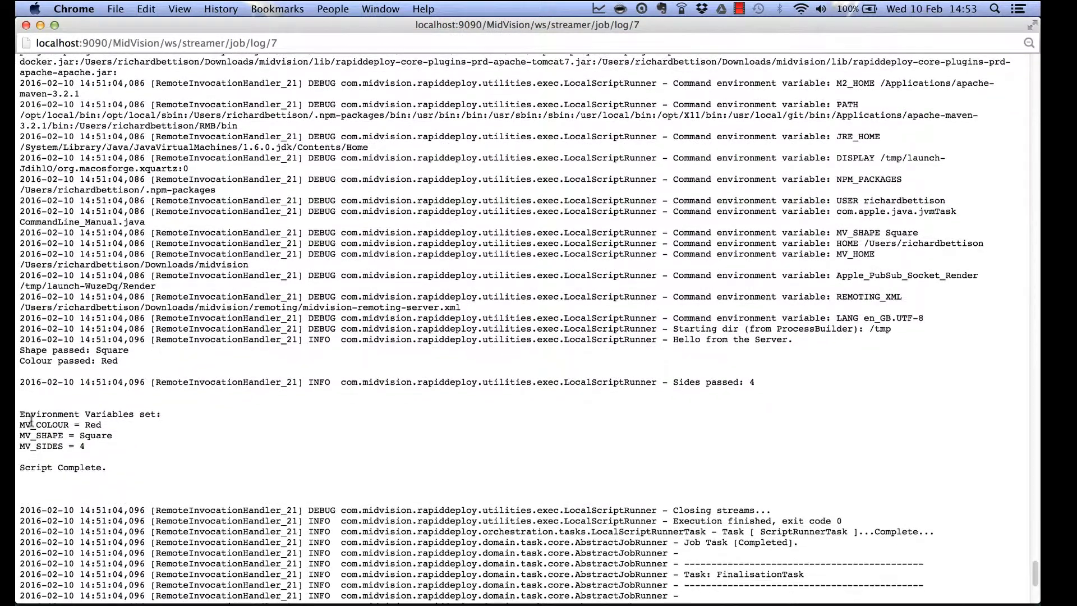
left_click_drag(20, 427, 113, 450)
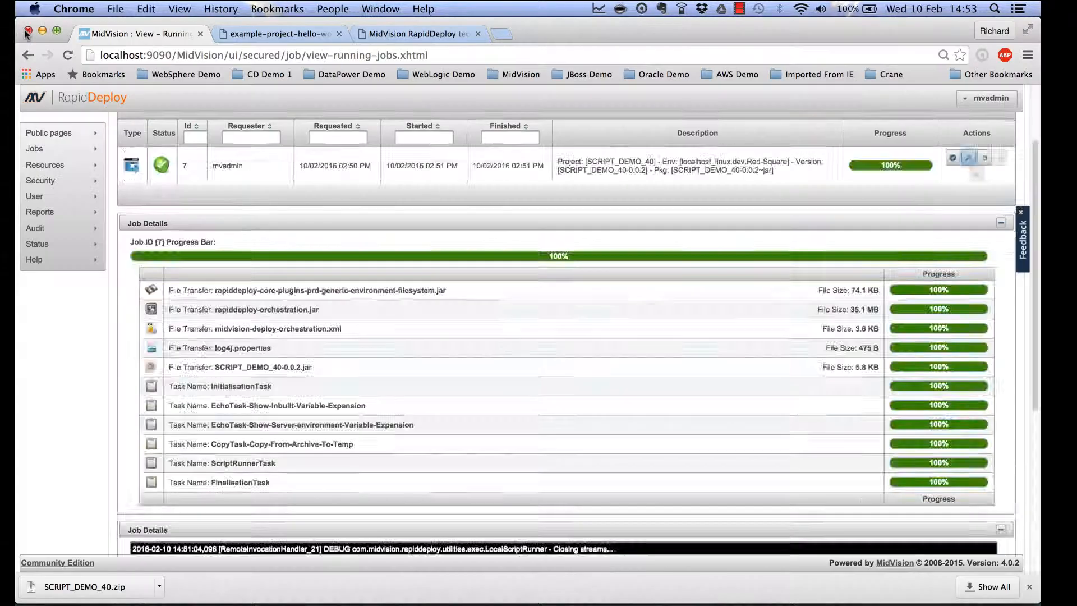
left_click(26, 25)
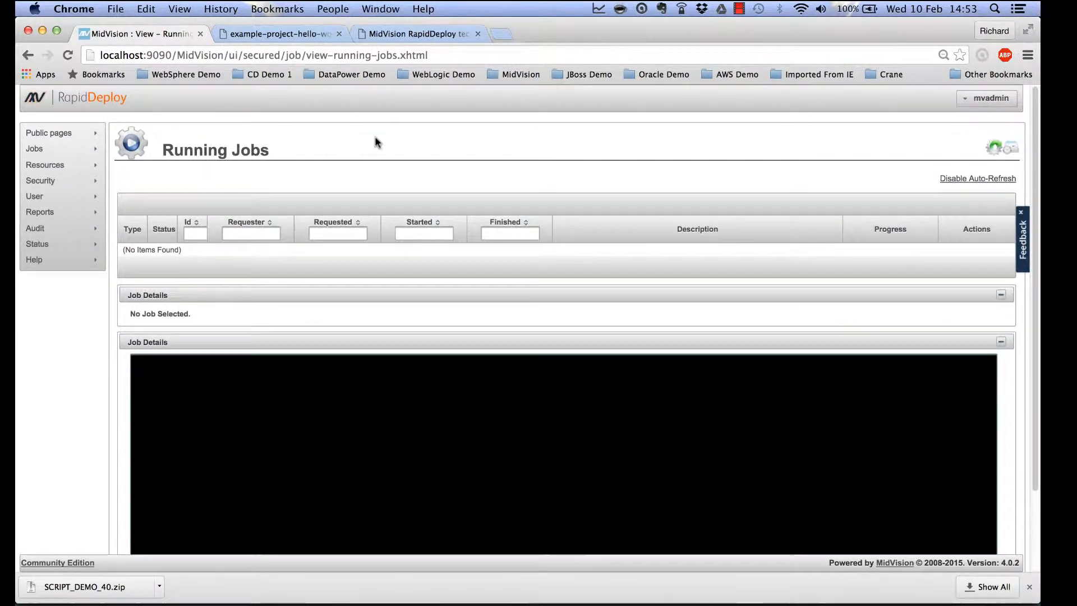
mouse_move(69, 168)
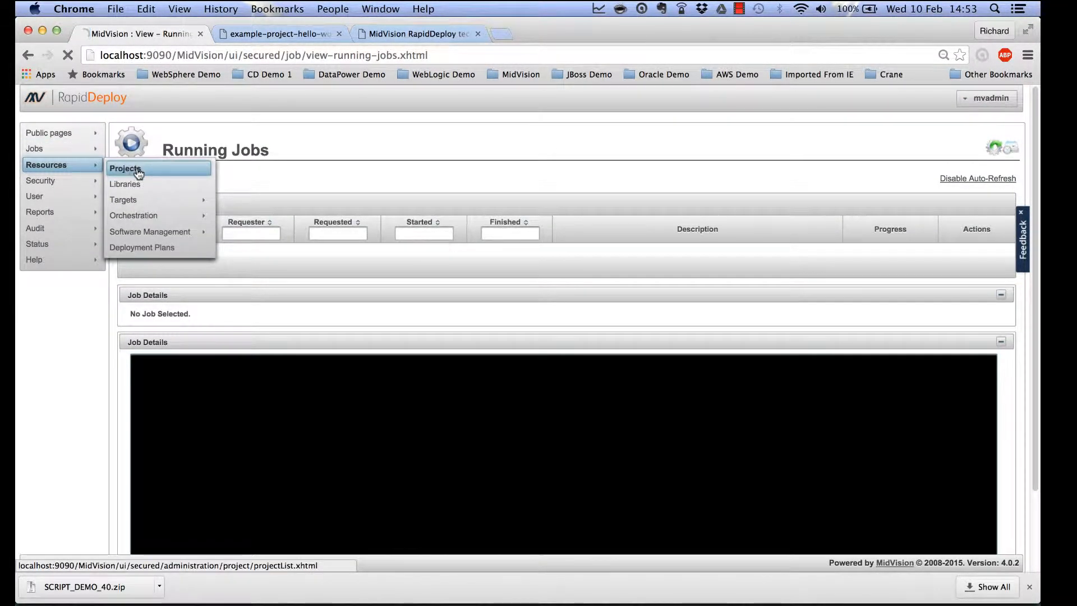
Deploy SCRIPT_DEMO_40's latest package to the localhost_linux Blue-Circle target and confirm the request.
left_click(135, 169)
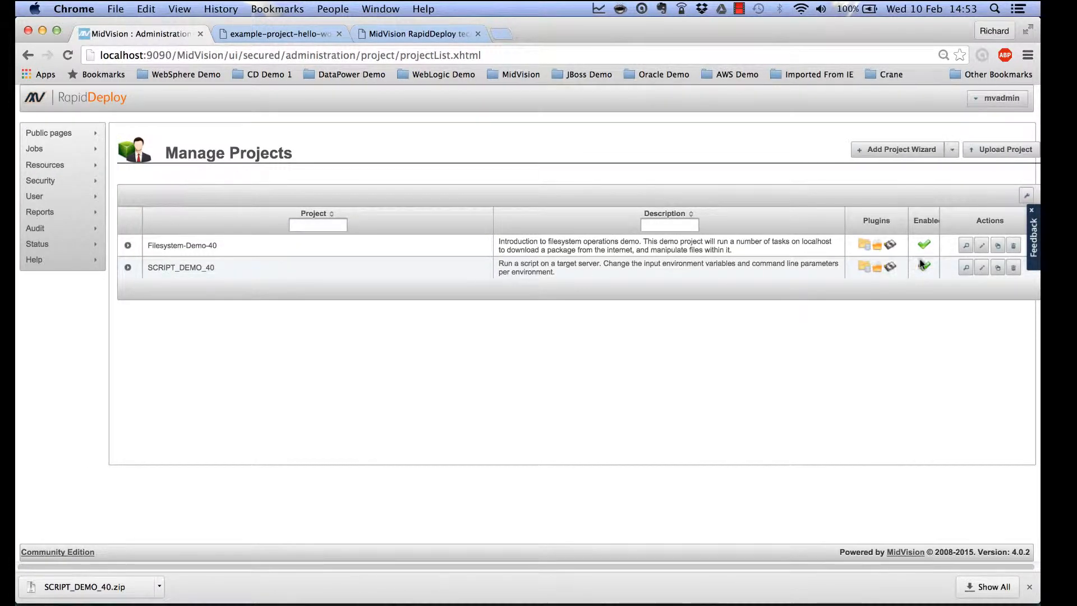
left_click(982, 268)
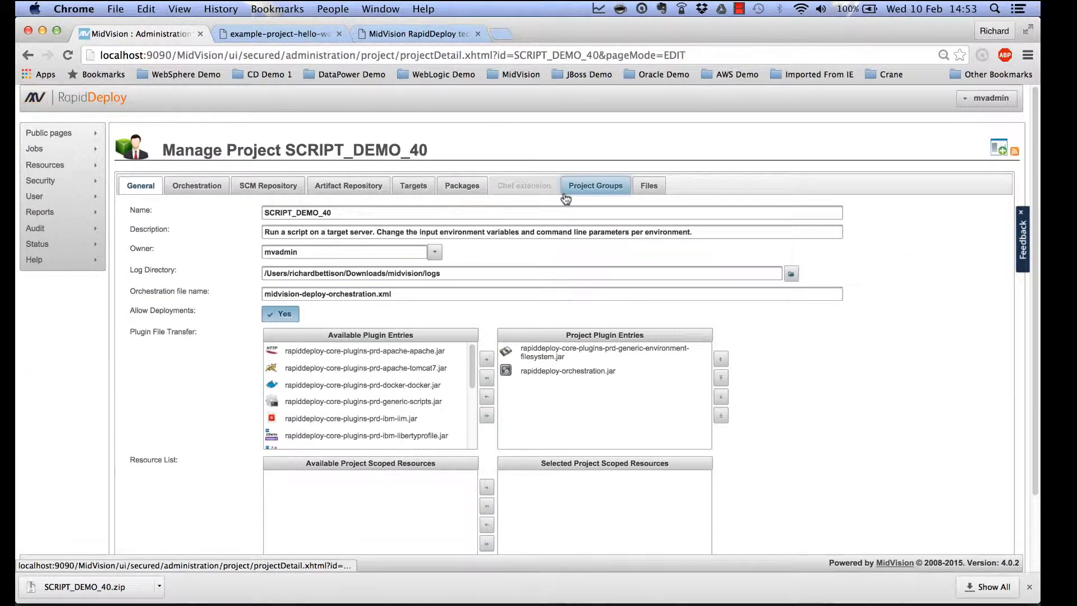
left_click(410, 189)
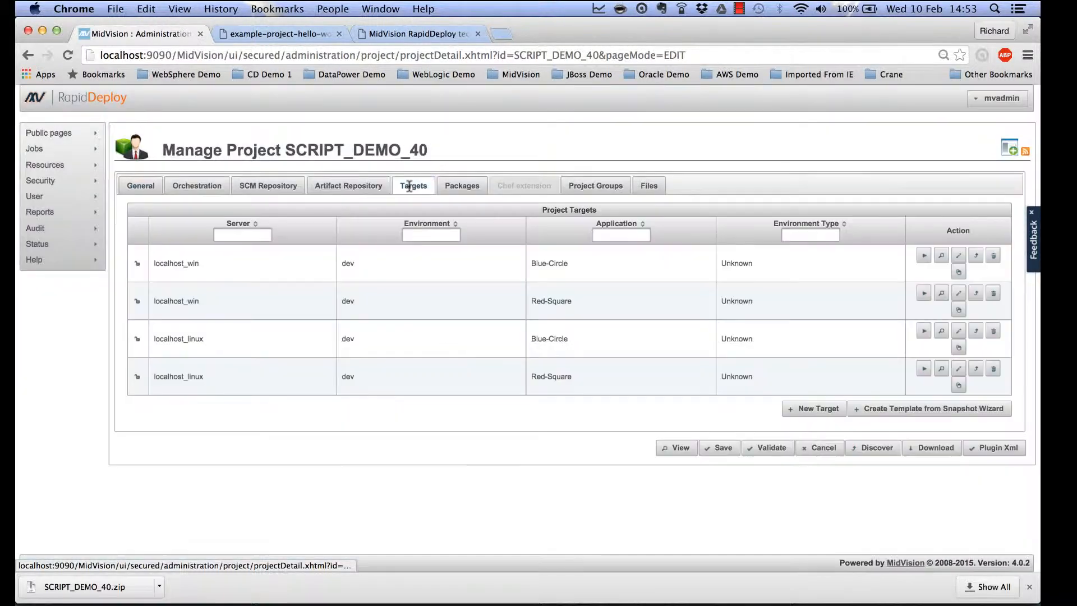
left_click(923, 332)
left_click(541, 364)
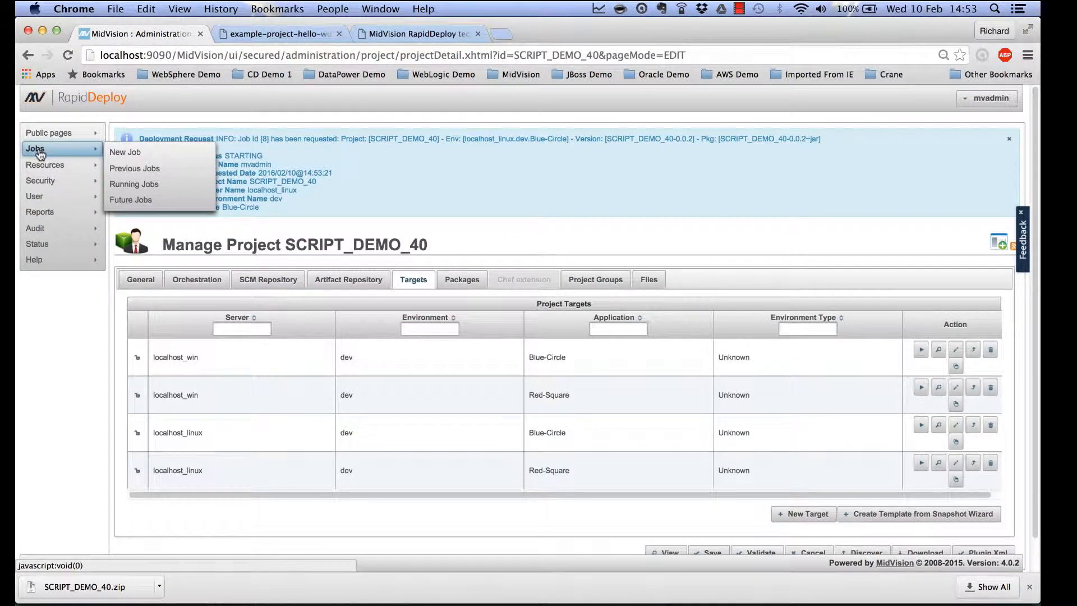
Watch deployment job 8 reach 100% on Running Jobs.
left_click(132, 180)
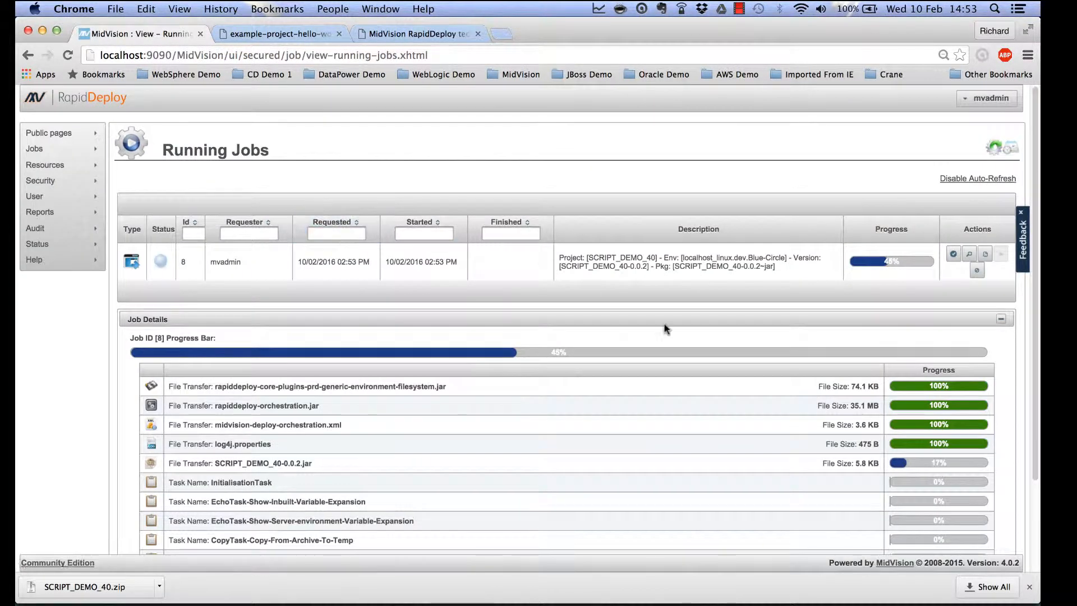
scroll(818, 446, "down", 4)
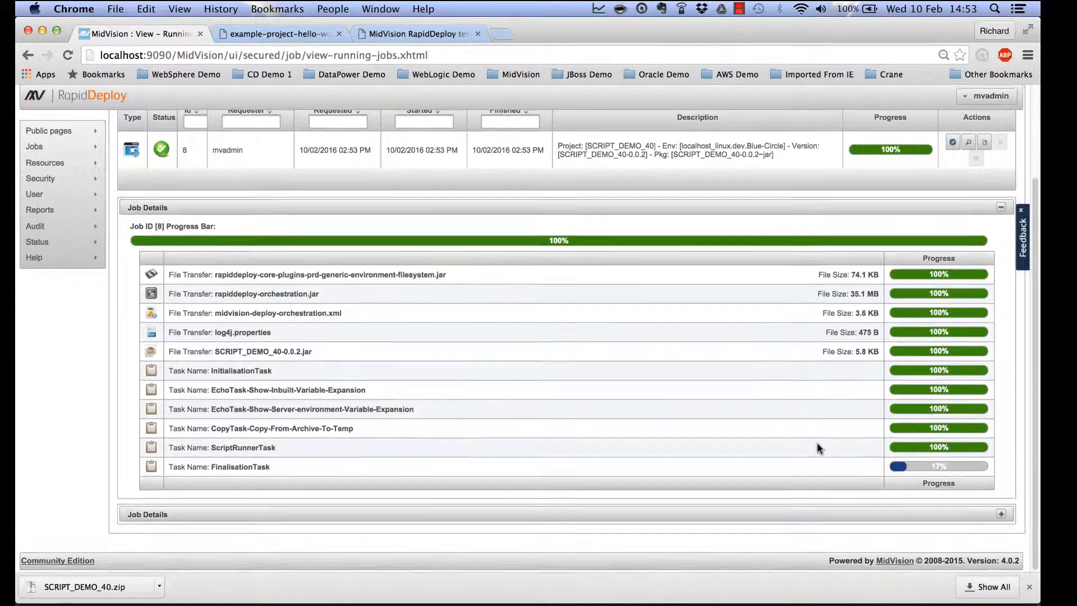
scroll(807, 400, "up", 4)
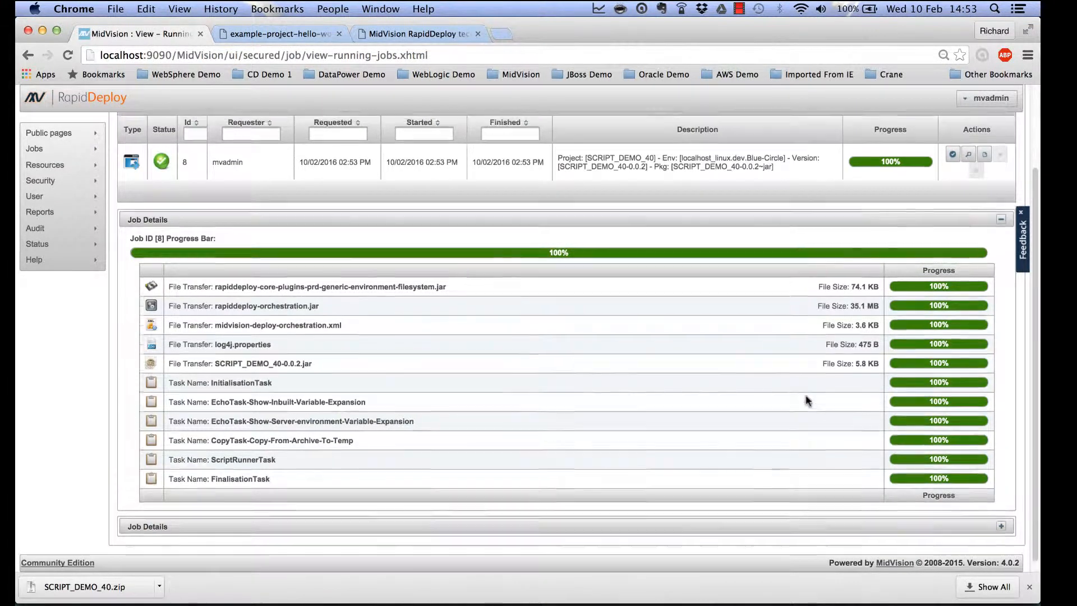
Open job 8's log full screen, verify the Blue, Circle and 1-side lines, then close it.
left_click(969, 254)
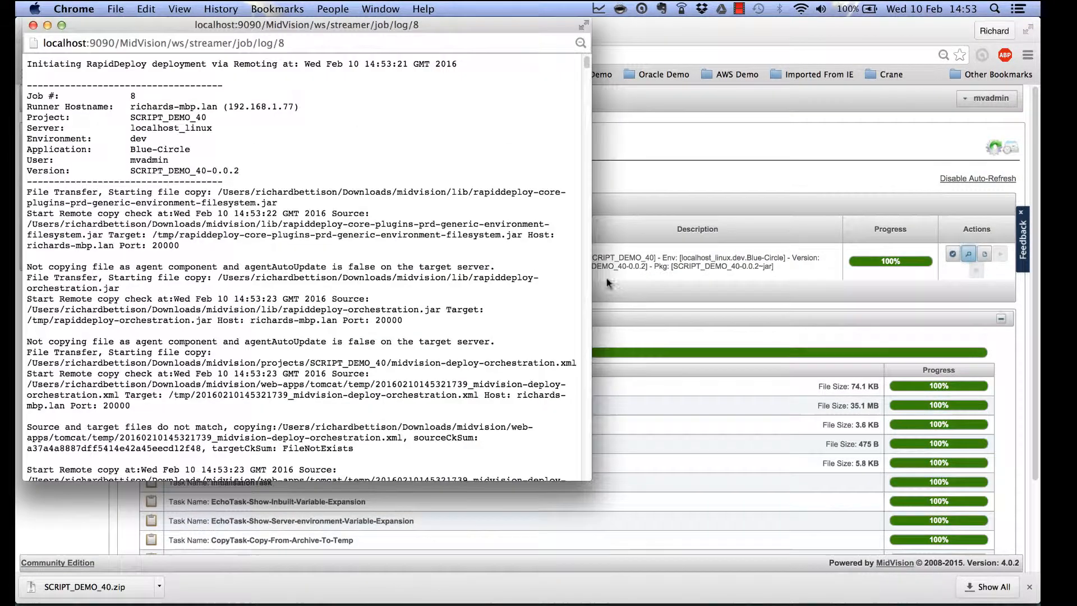
left_click(61, 26)
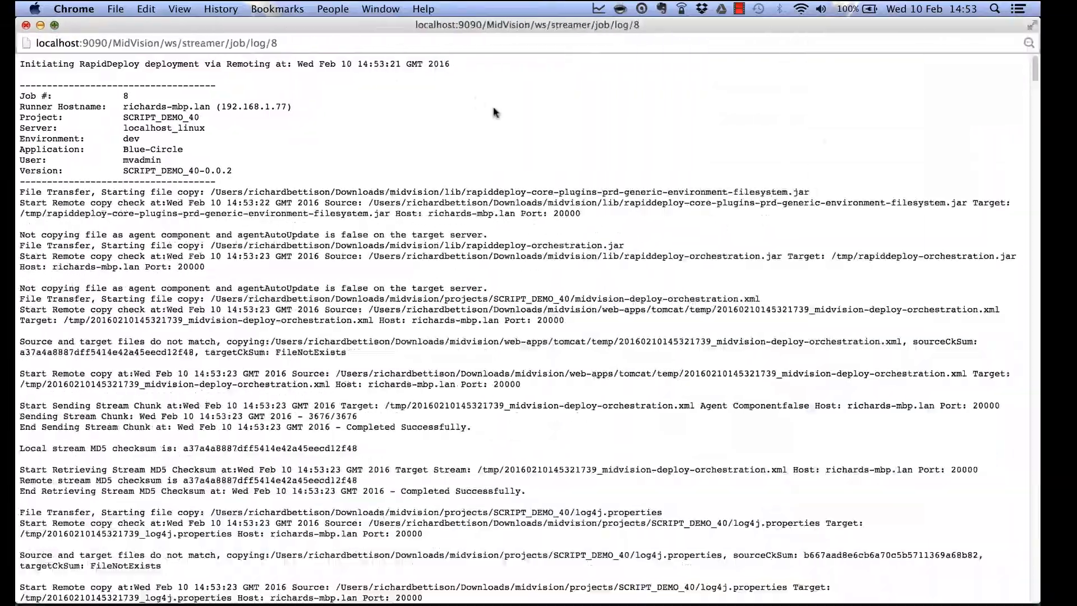
left_click_drag(1037, 75, 1039, 578)
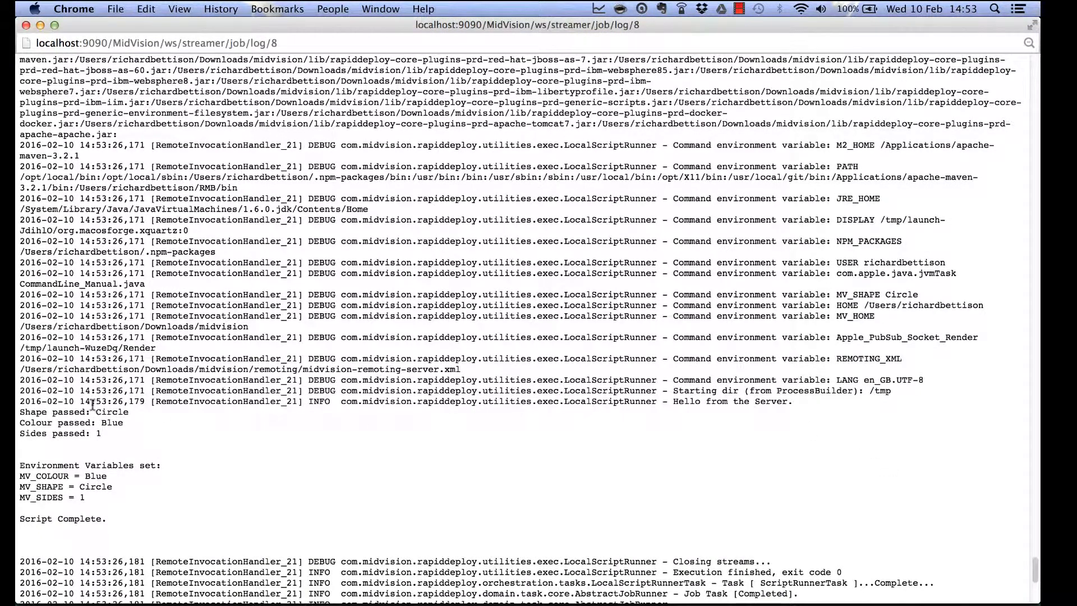
left_click_drag(96, 411, 125, 431)
left_click_drag(85, 477, 91, 496)
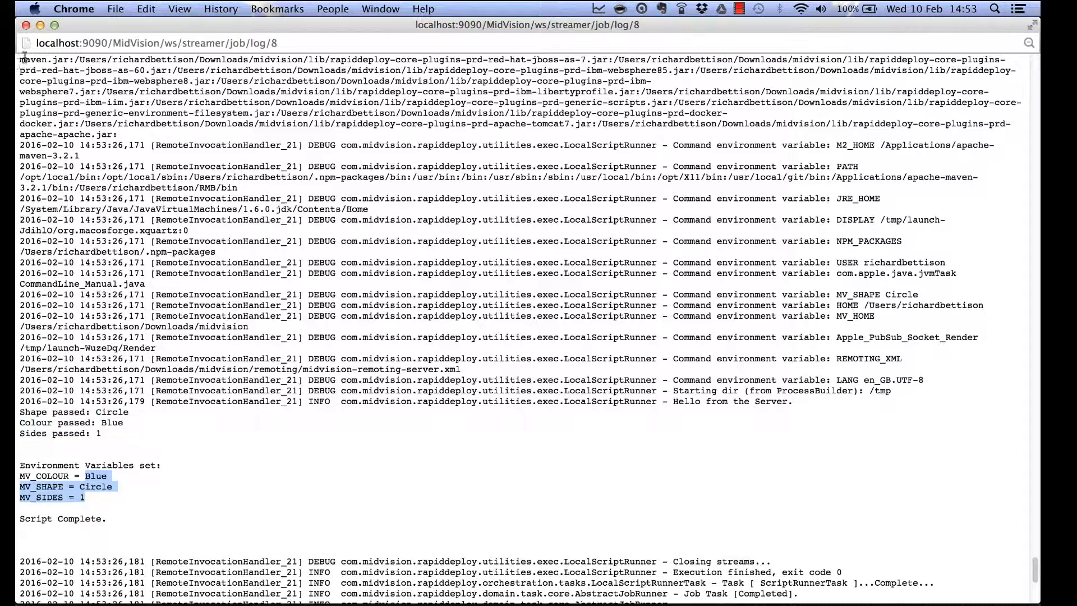
left_click(26, 26)
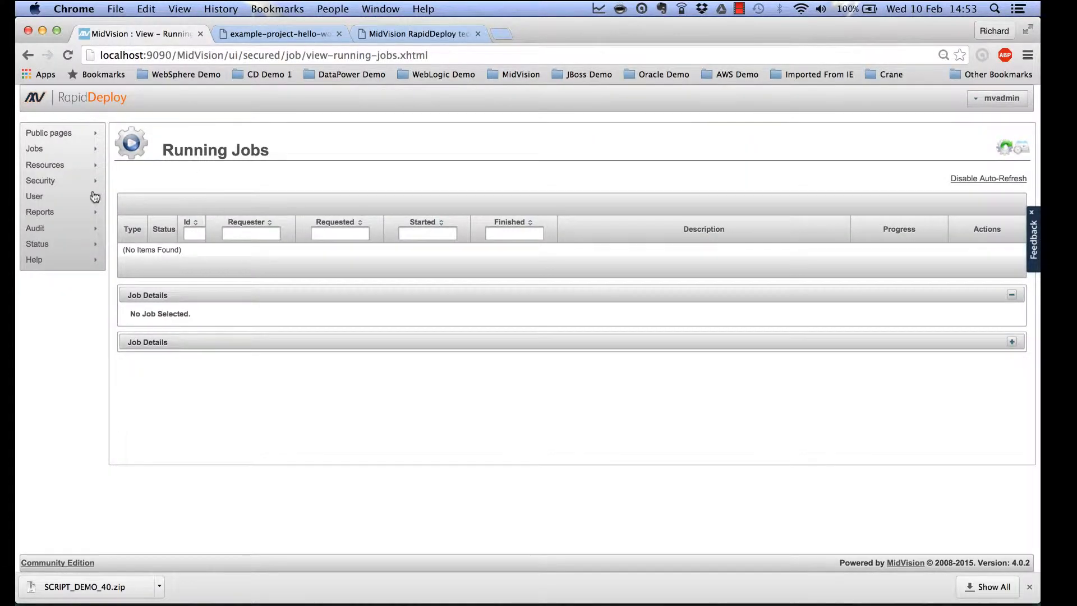
Go to Resources > Projects to list Filesystem-Demo-40 and SCRIPT_DEMO_40.
mouse_move(73, 168)
left_click(119, 171)
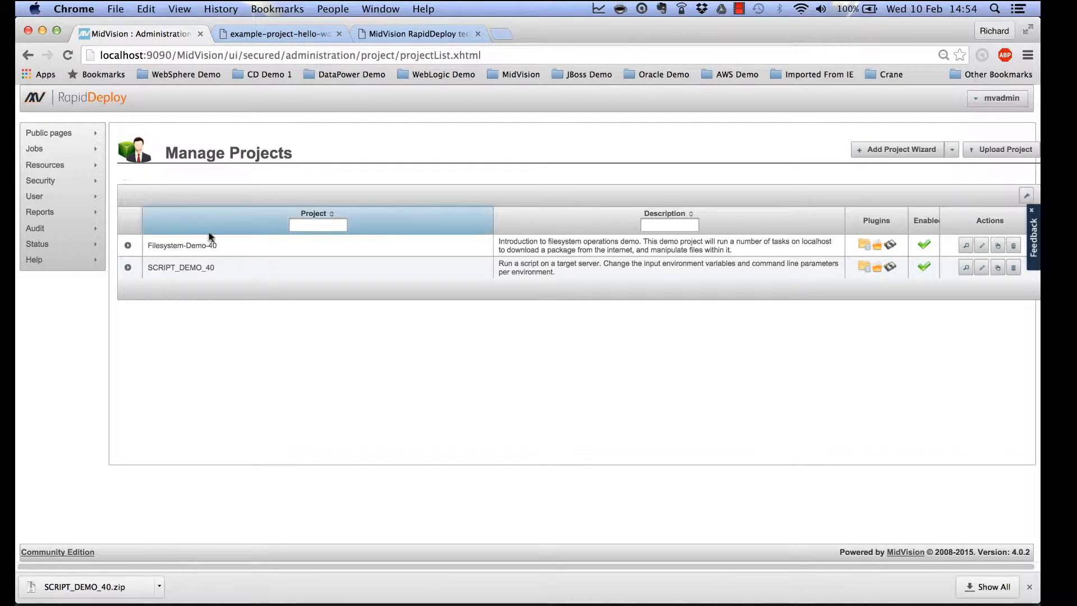
Add an IO EchoTask to SCRIPT_DEMO_40's orchestration and move it above ScriptRunnerTask.
left_click(981, 269)
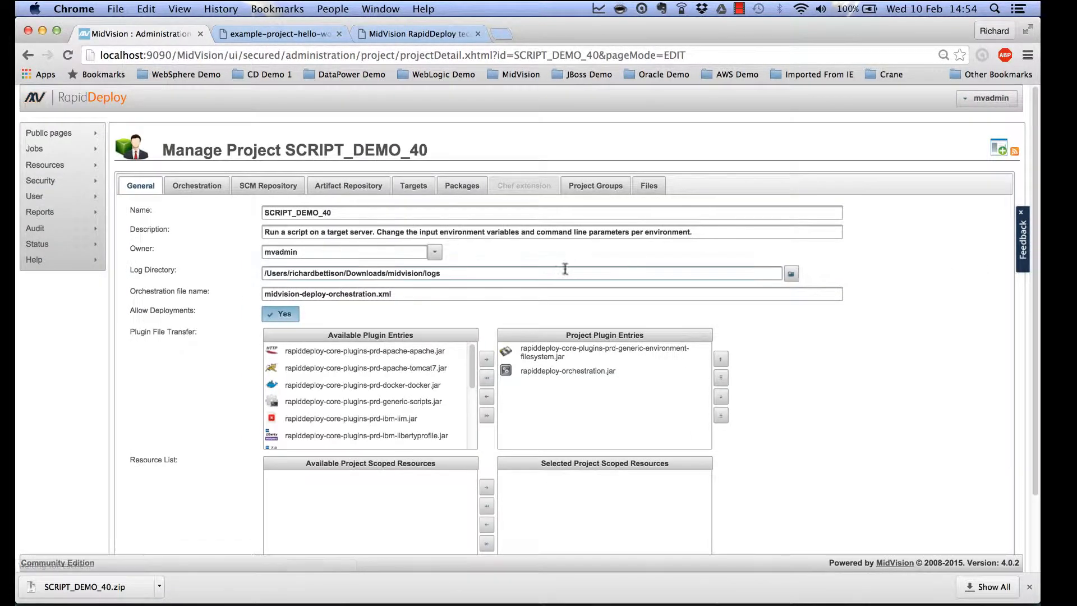
left_click(197, 186)
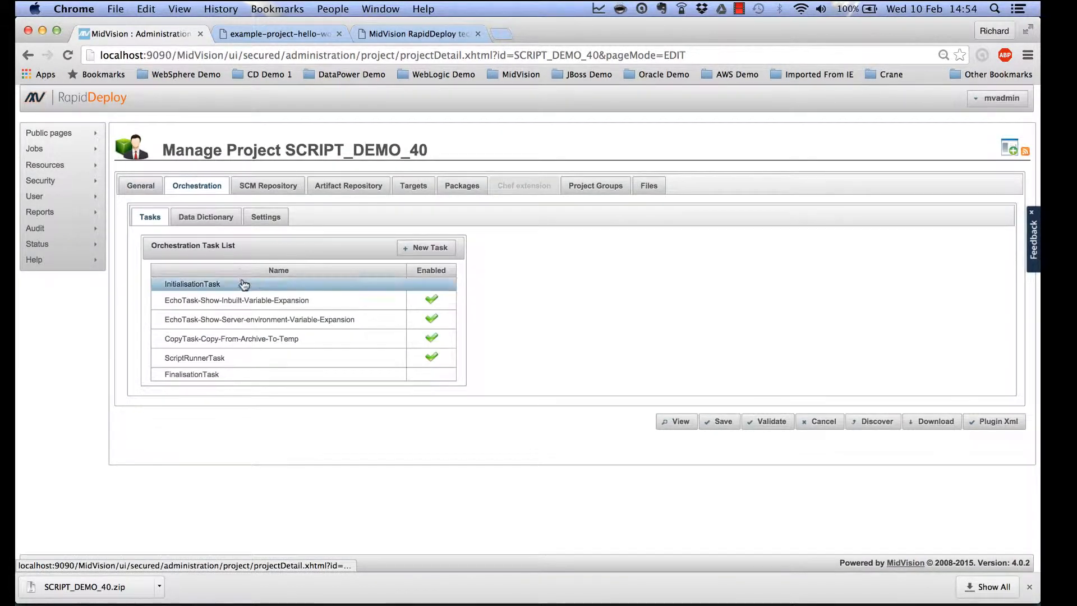
left_click(261, 301)
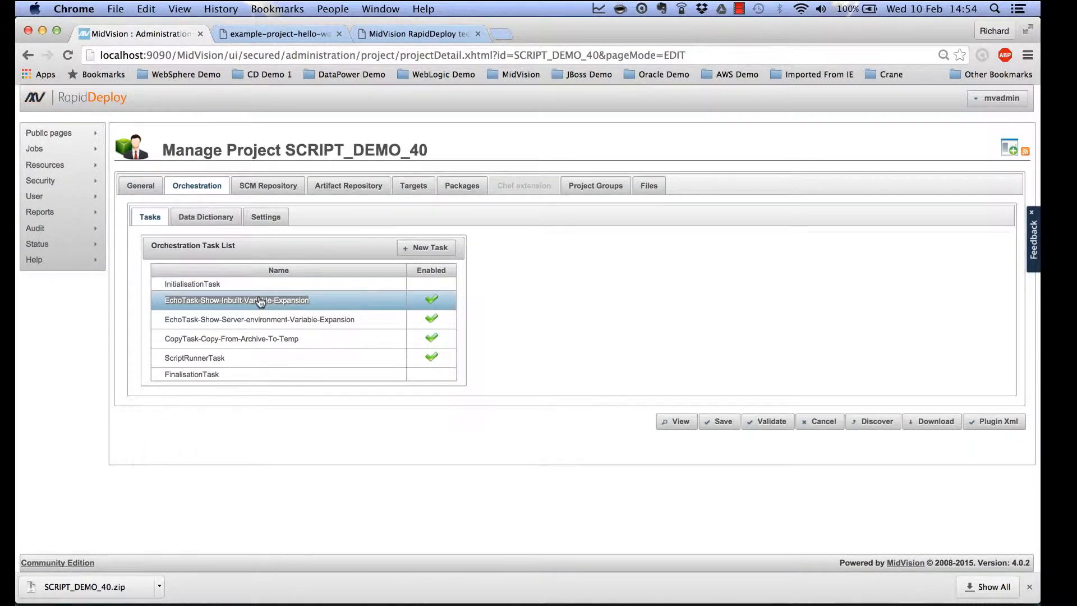
left_click(428, 250)
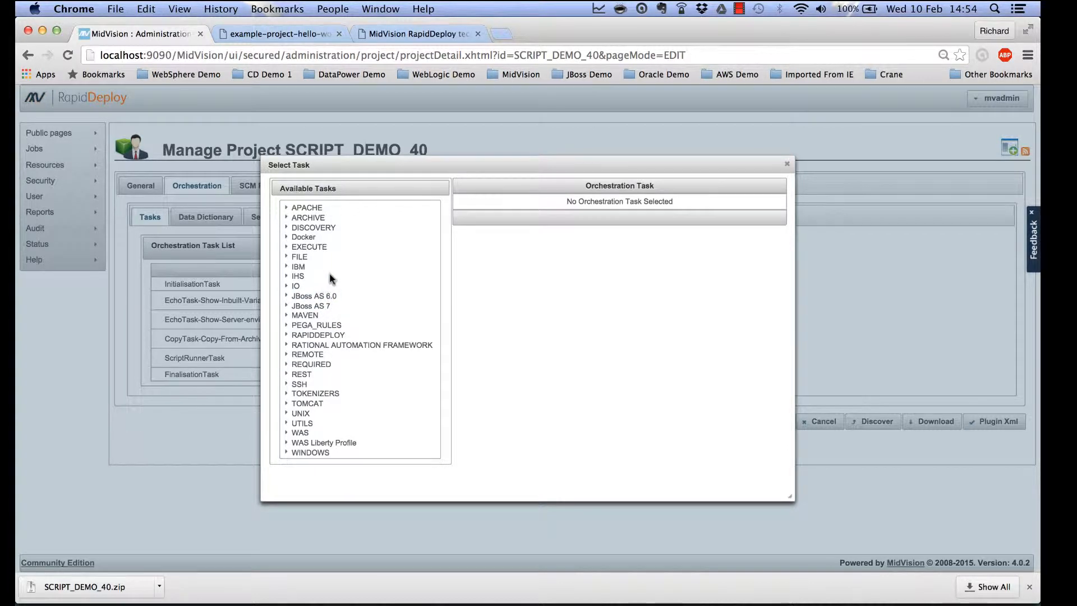
left_click(288, 286)
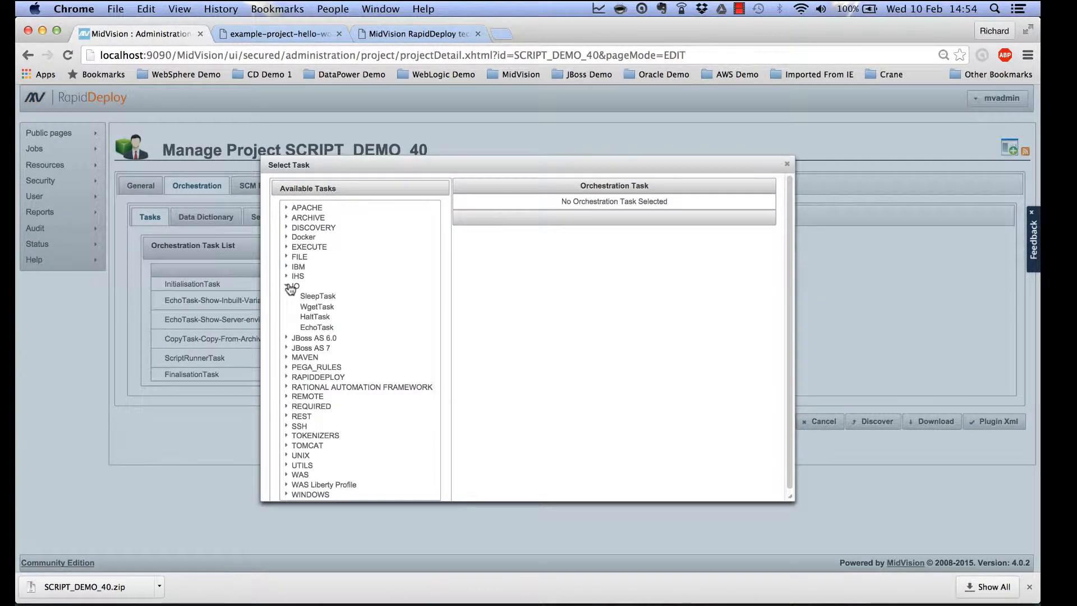
left_click(322, 329)
left_click(745, 191)
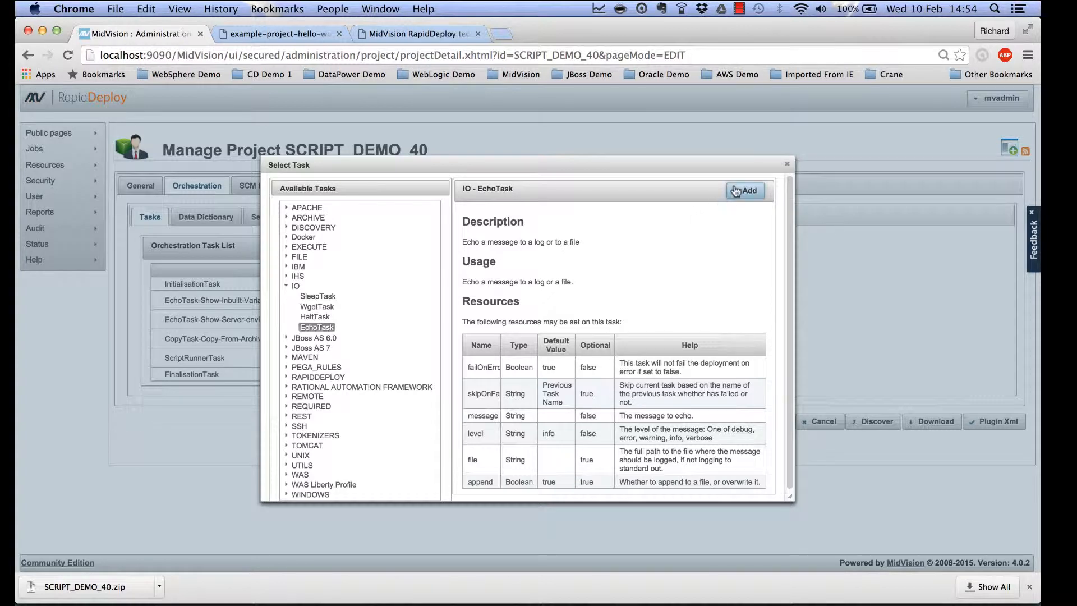
left_click(365, 381)
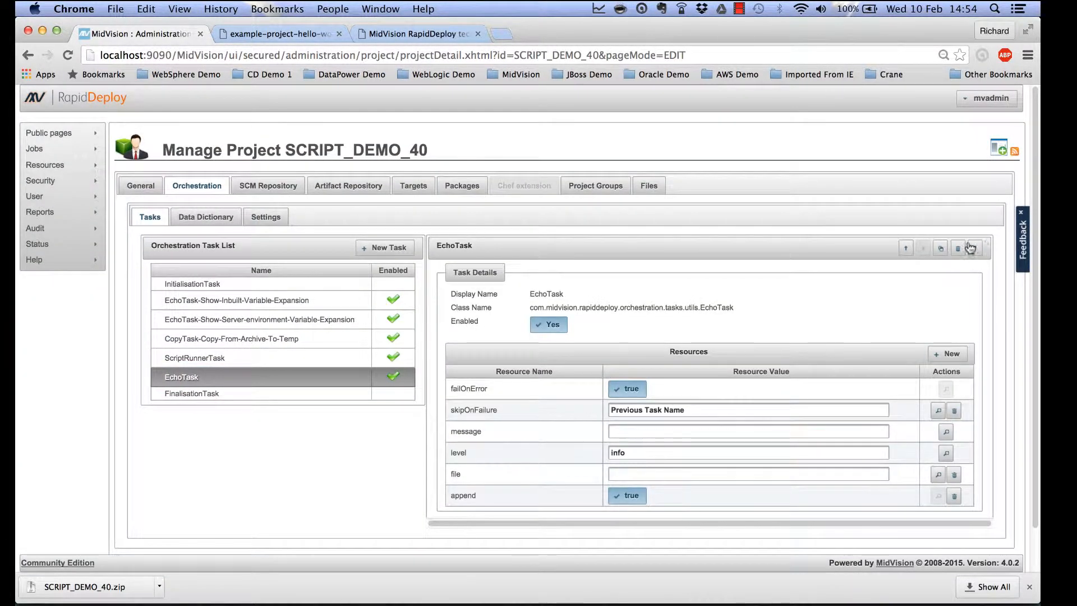
left_click(907, 249)
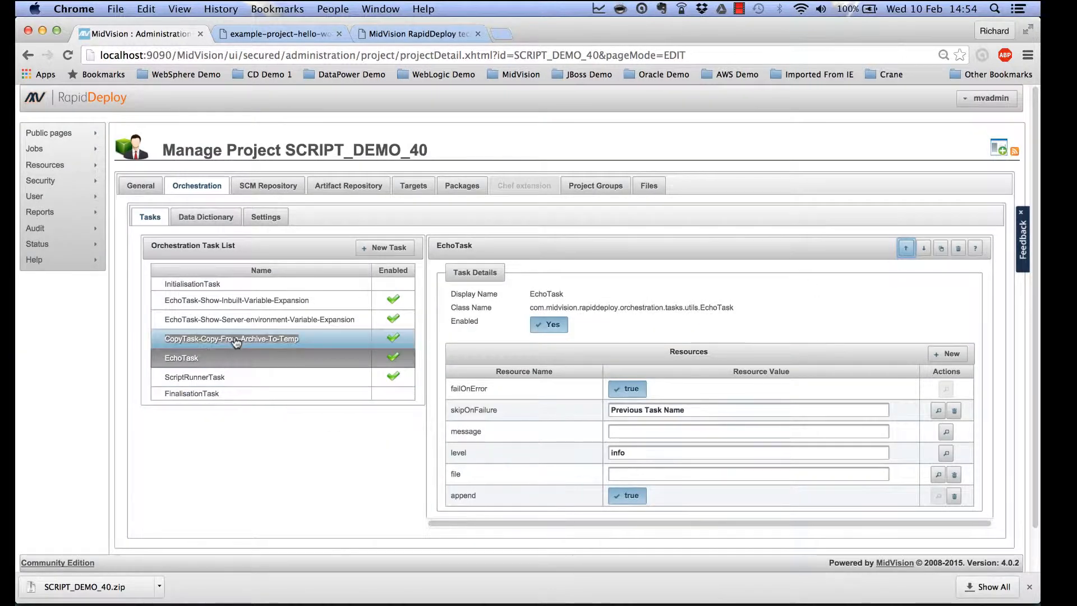
Rename the new echo task to EchoTask-EchoDataDictionary in the inline editor.
left_click(179, 362)
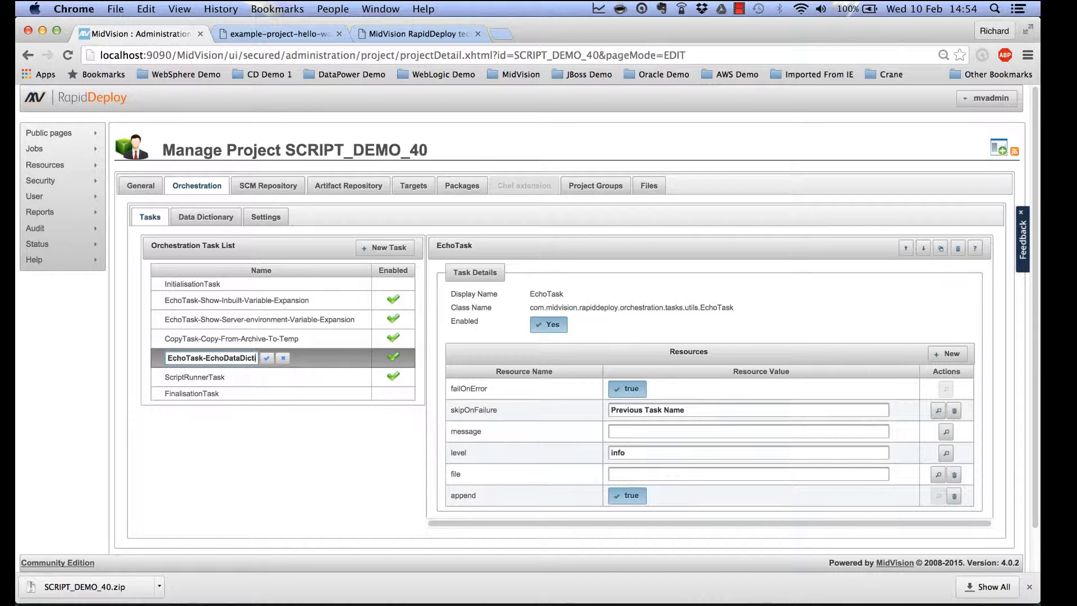
type("ionary")
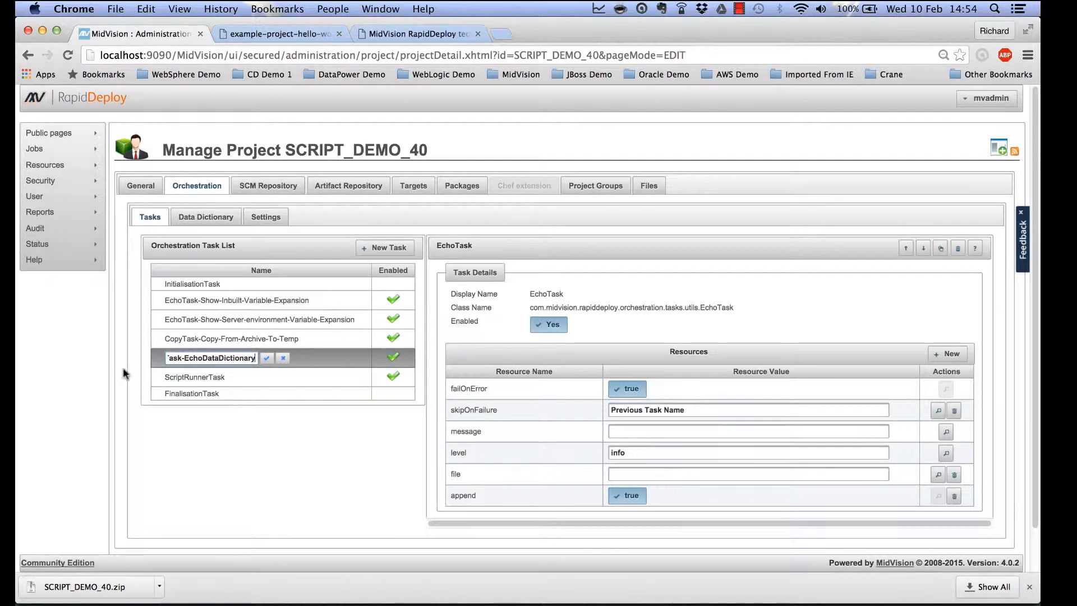
left_click(268, 359)
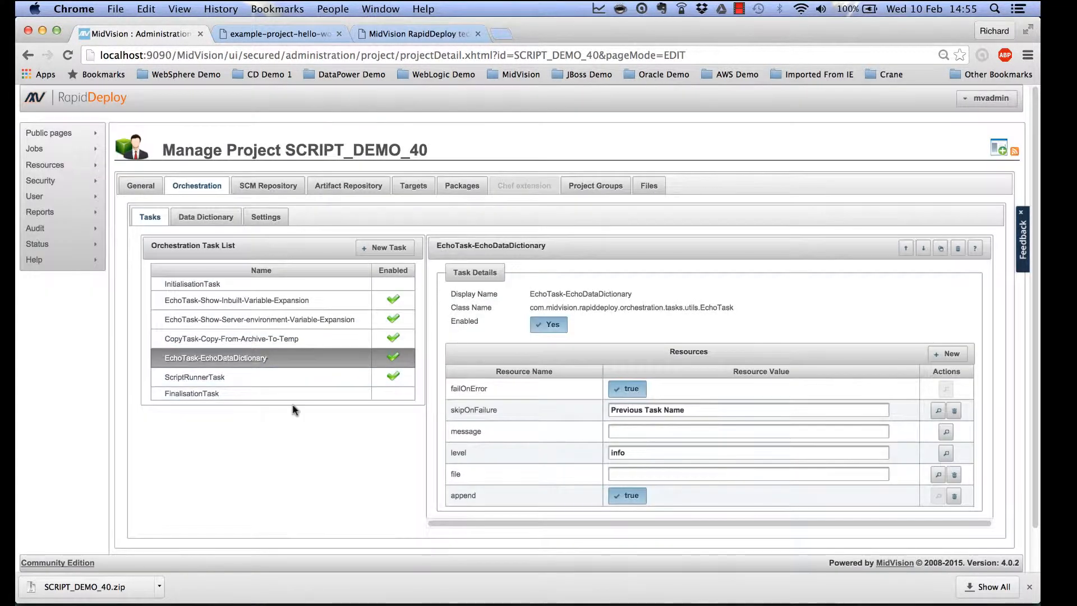
scroll(293, 410, "down", 2)
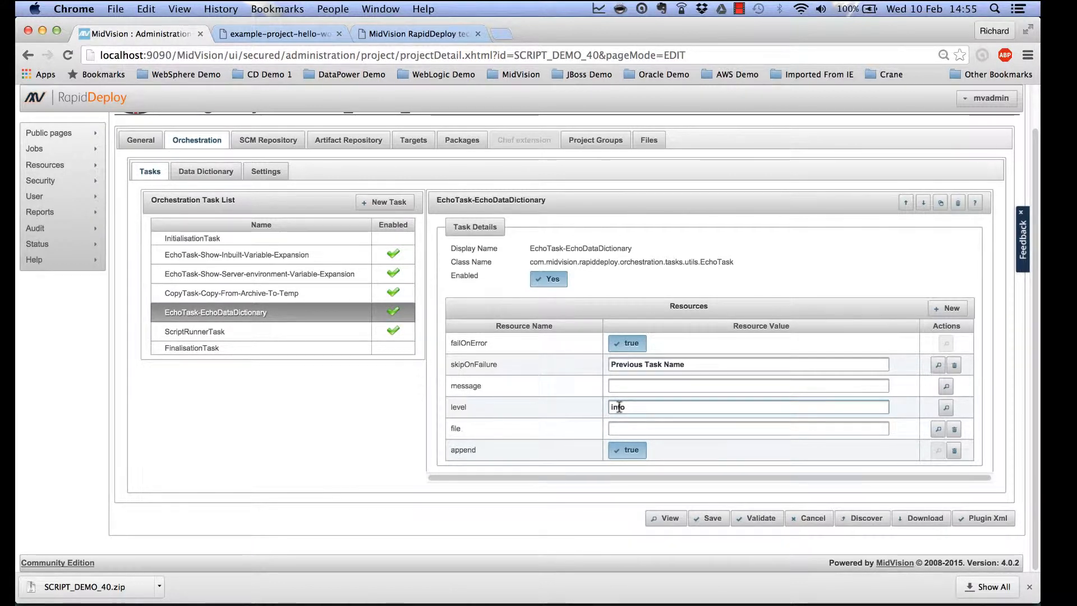
left_click(622, 387)
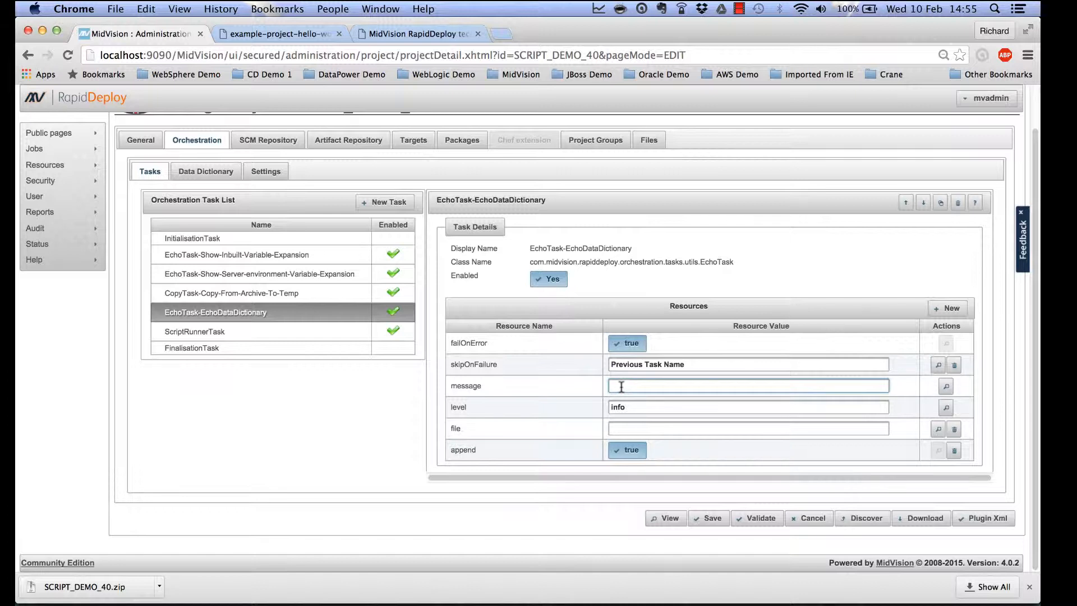
type("My Data Dictionary is @@DEMO")
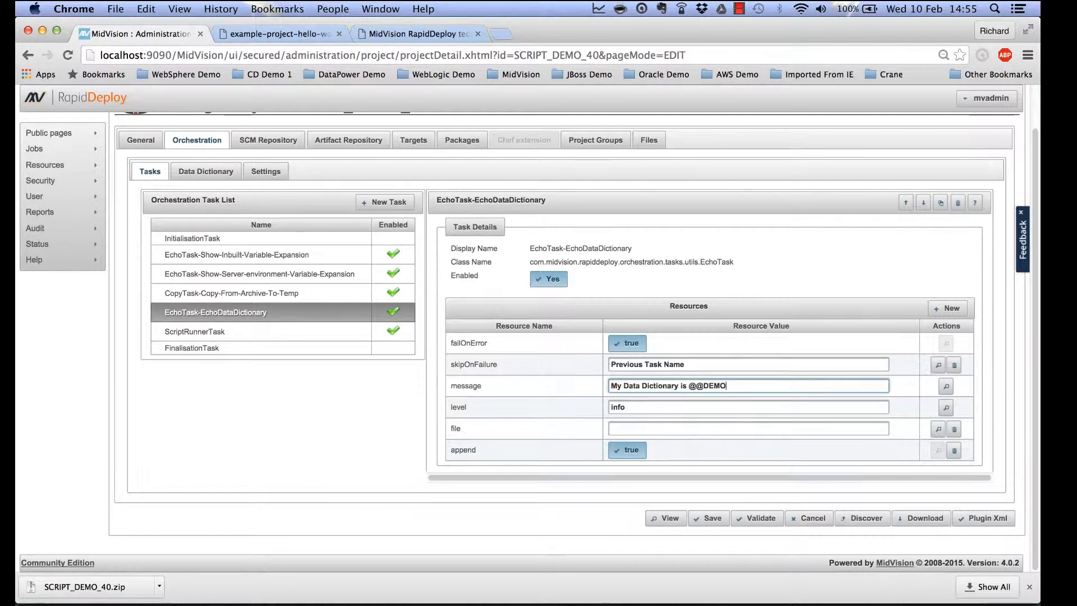
type("_DICTIONARY@@")
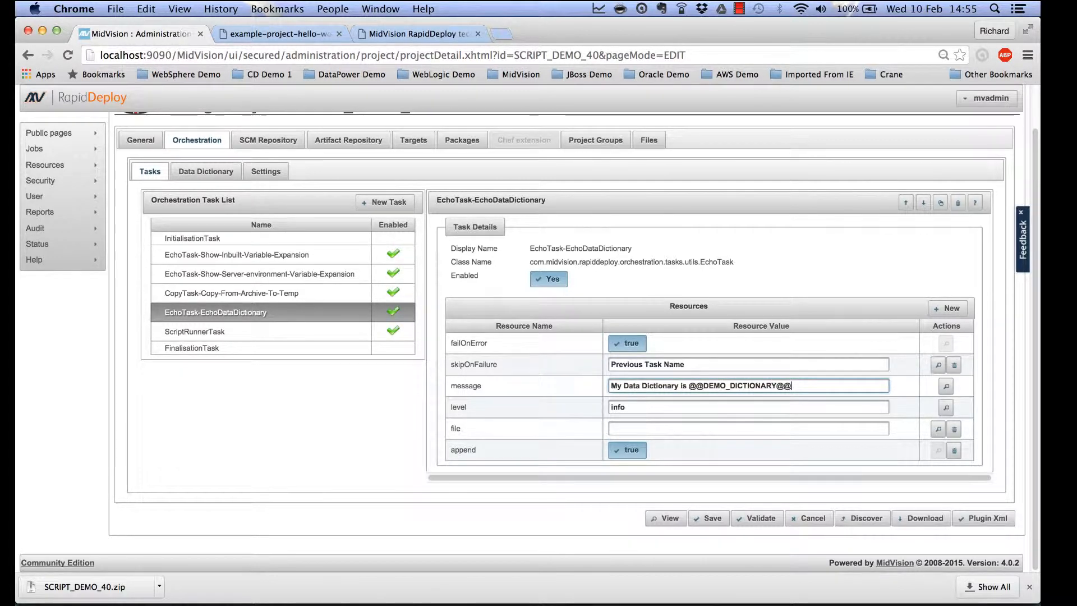
left_click(947, 386)
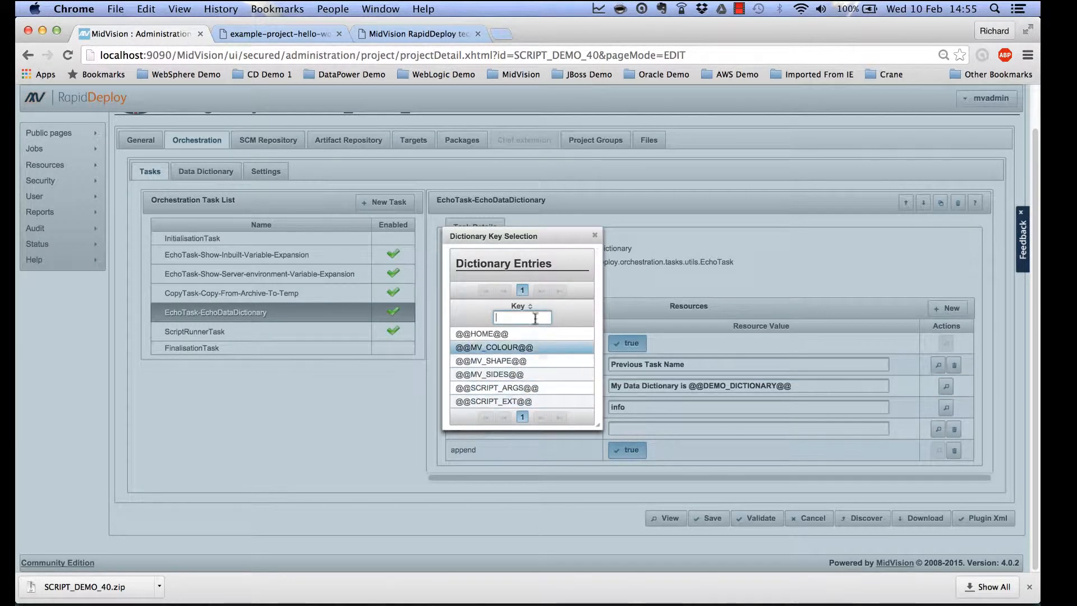
left_click(595, 235)
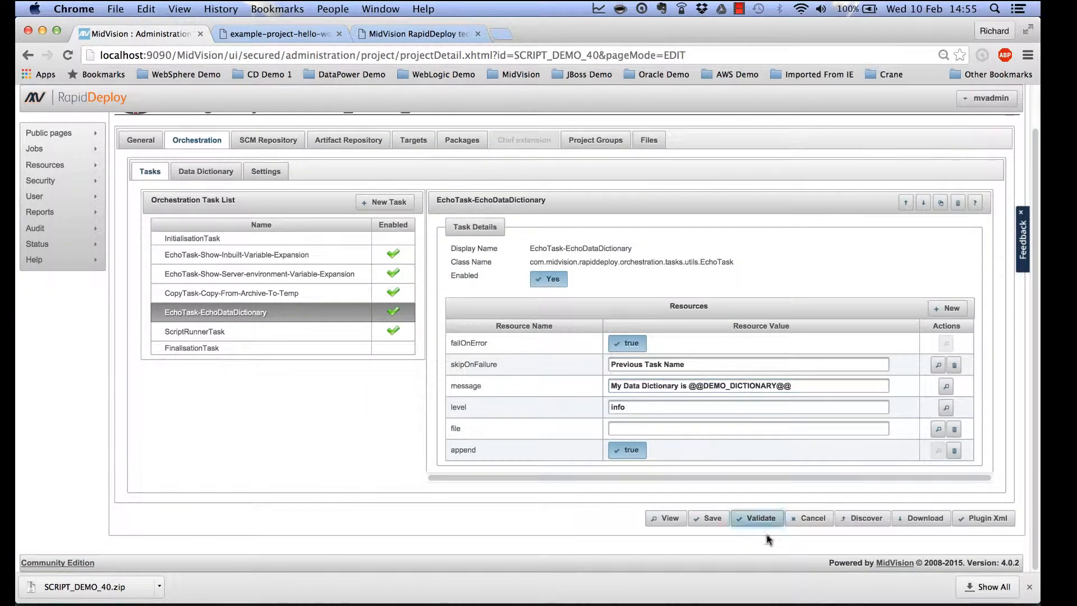
Save the orchestration change to the project and return it to editing mode.
left_click(708, 519)
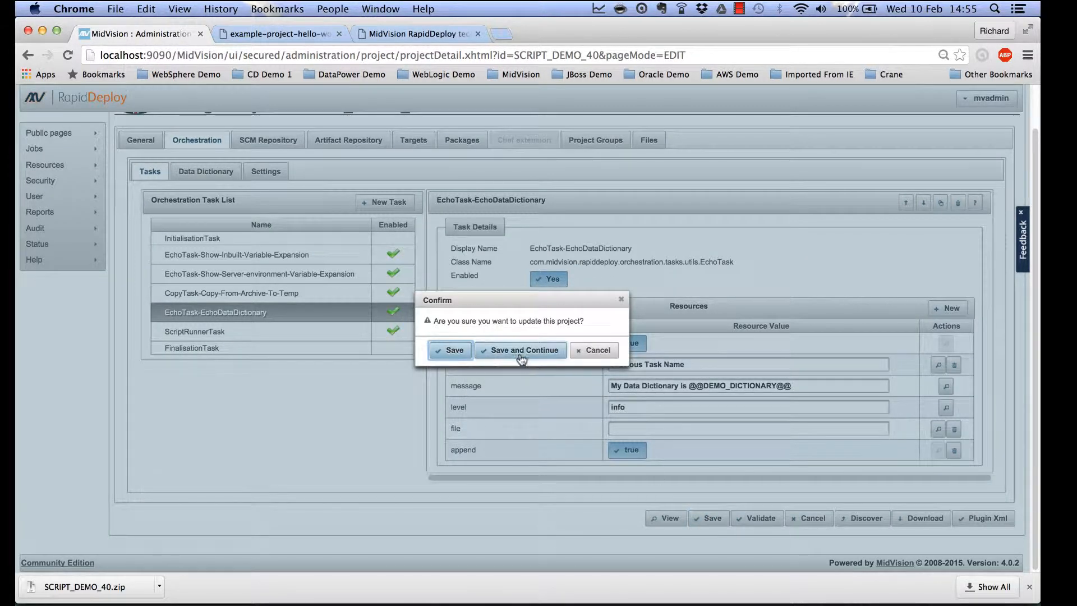
left_click(521, 352)
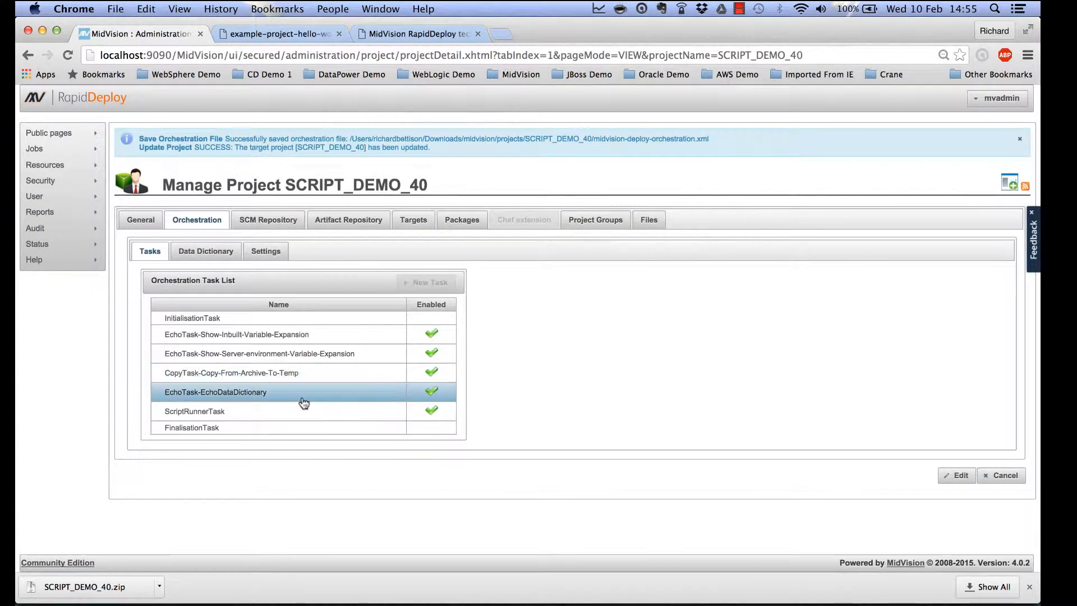
left_click(957, 475)
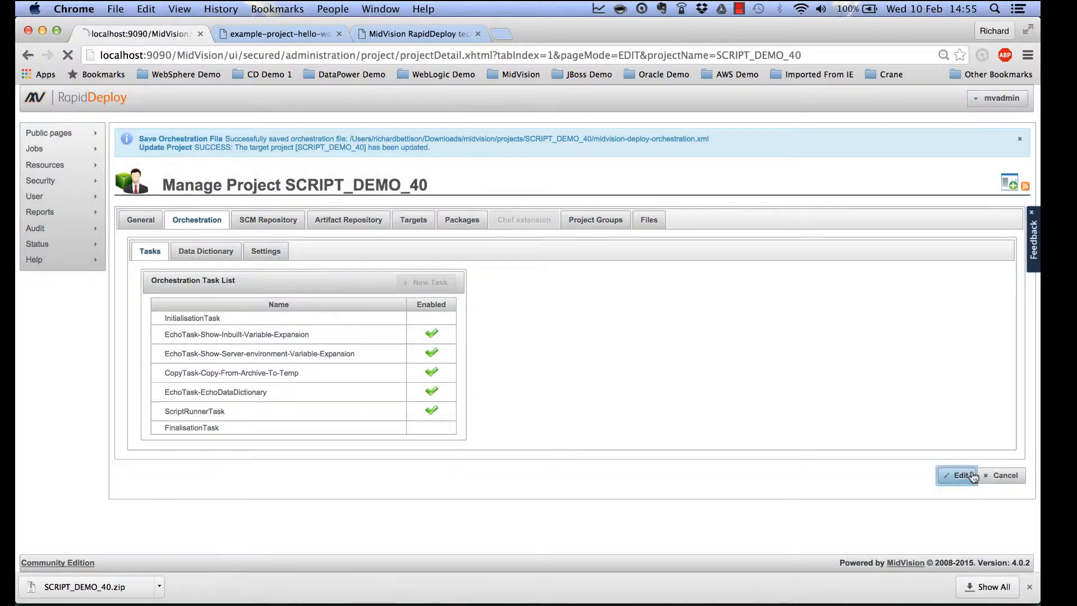
left_click(301, 358)
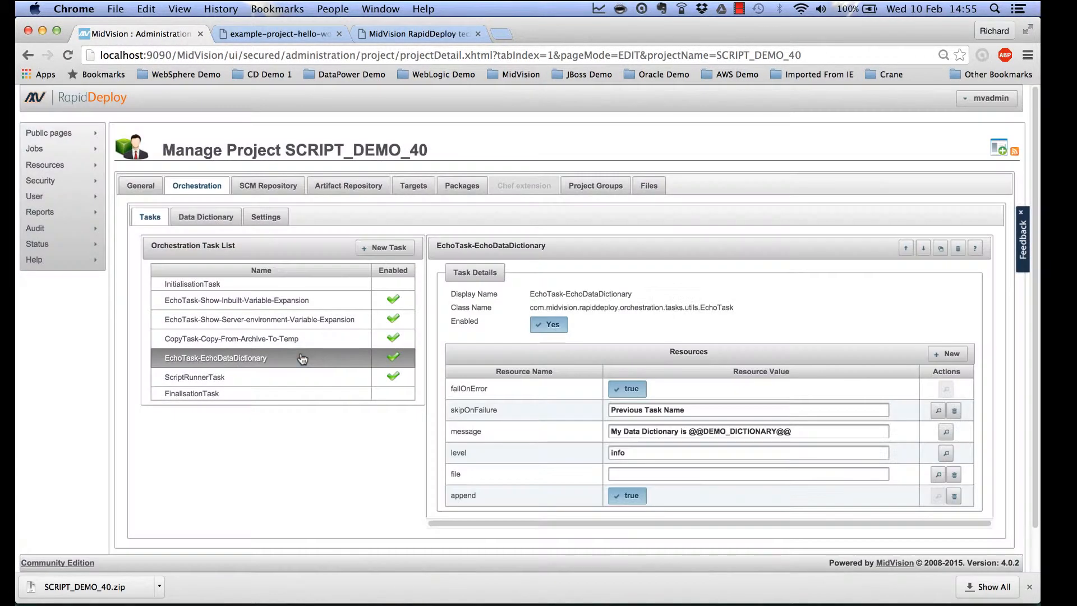
scroll(594, 400, "down", 2)
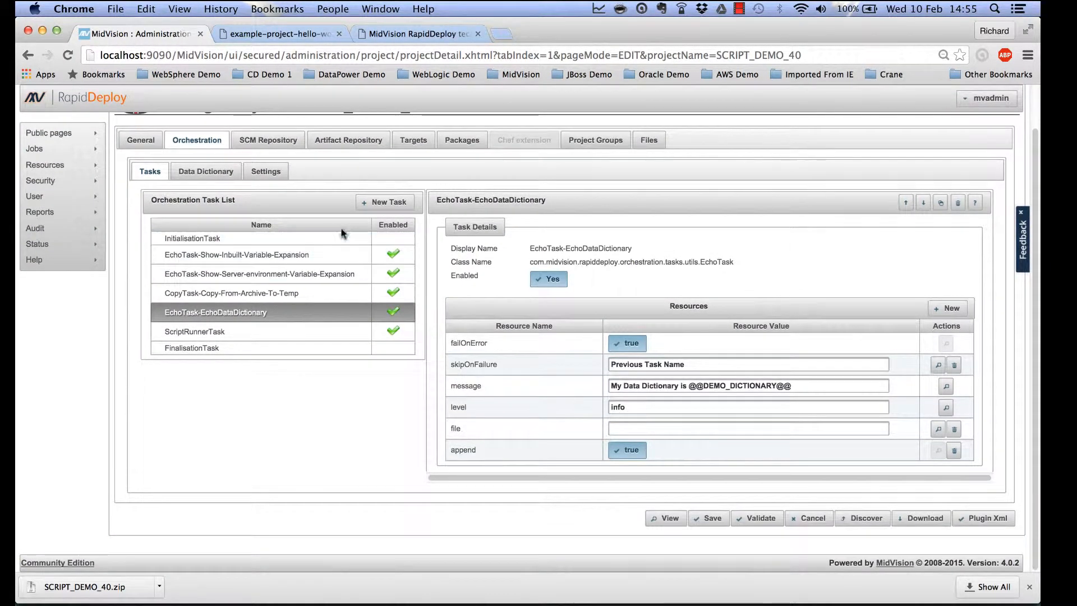
left_click(210, 173)
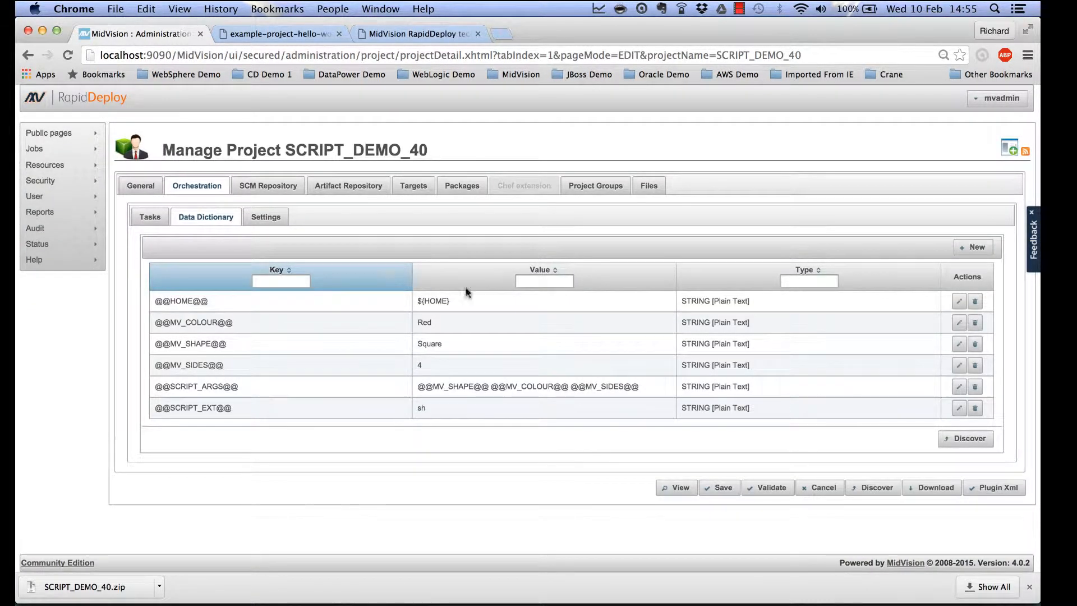
left_click(961, 441)
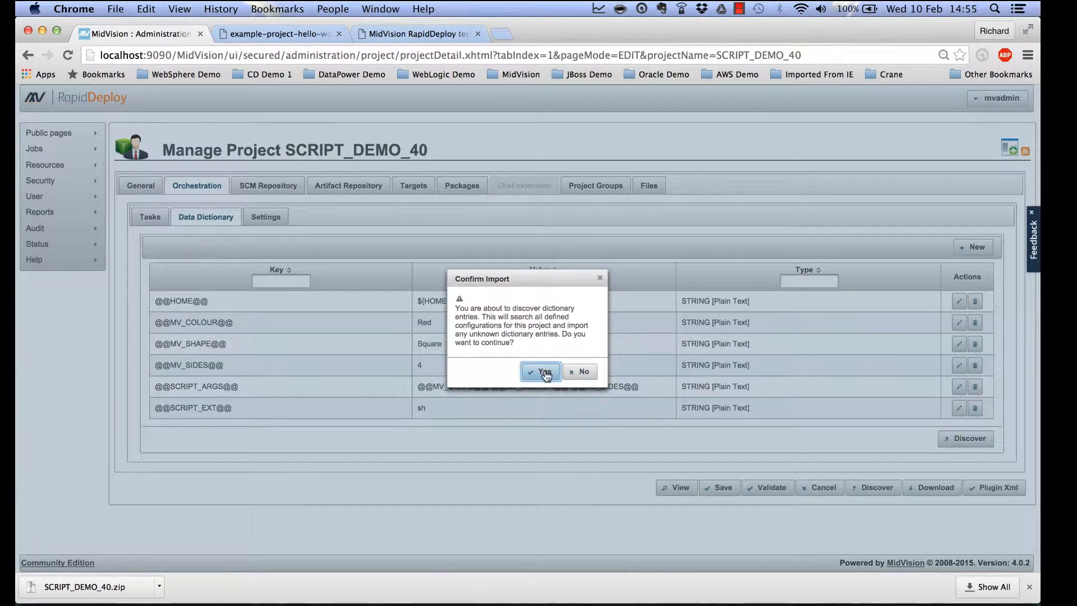
left_click(544, 370)
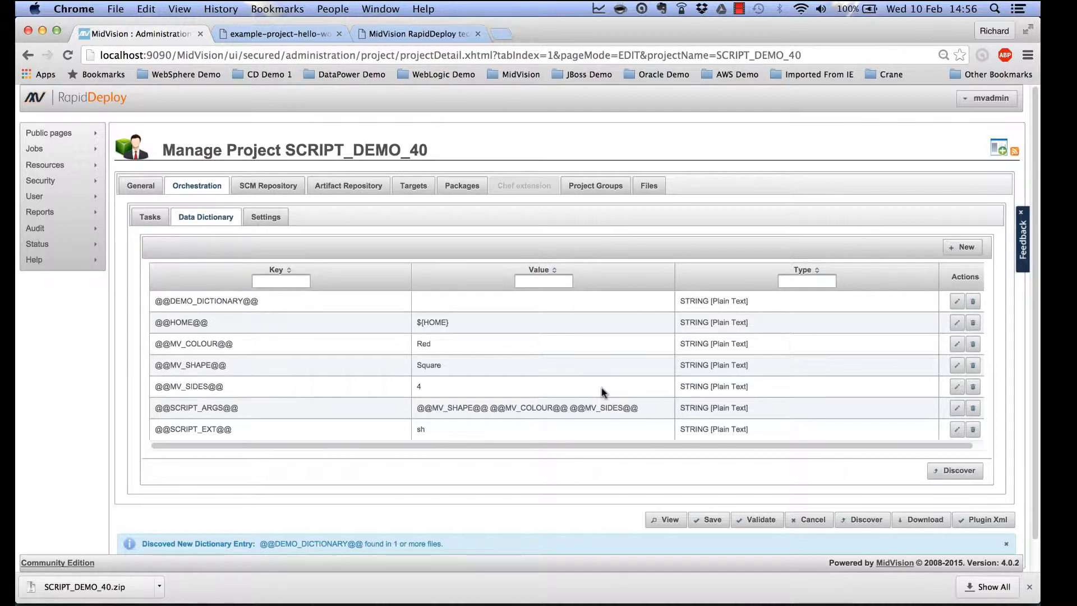
left_click(710, 520)
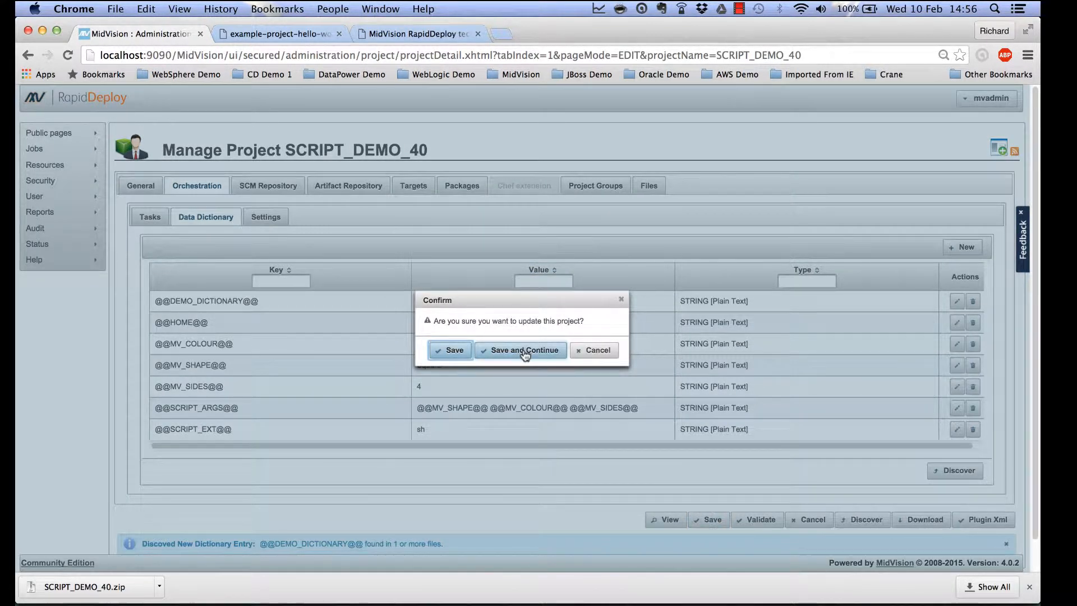
left_click(525, 351)
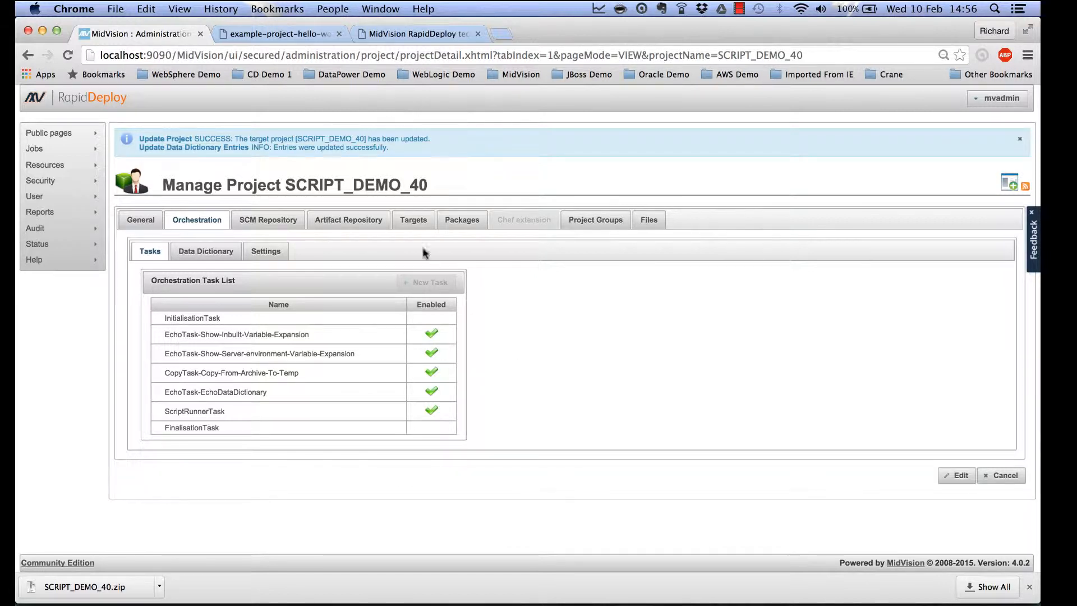
Open the Data Dictionary of the localhost_linux Blue-Circle target for editing.
left_click(414, 220)
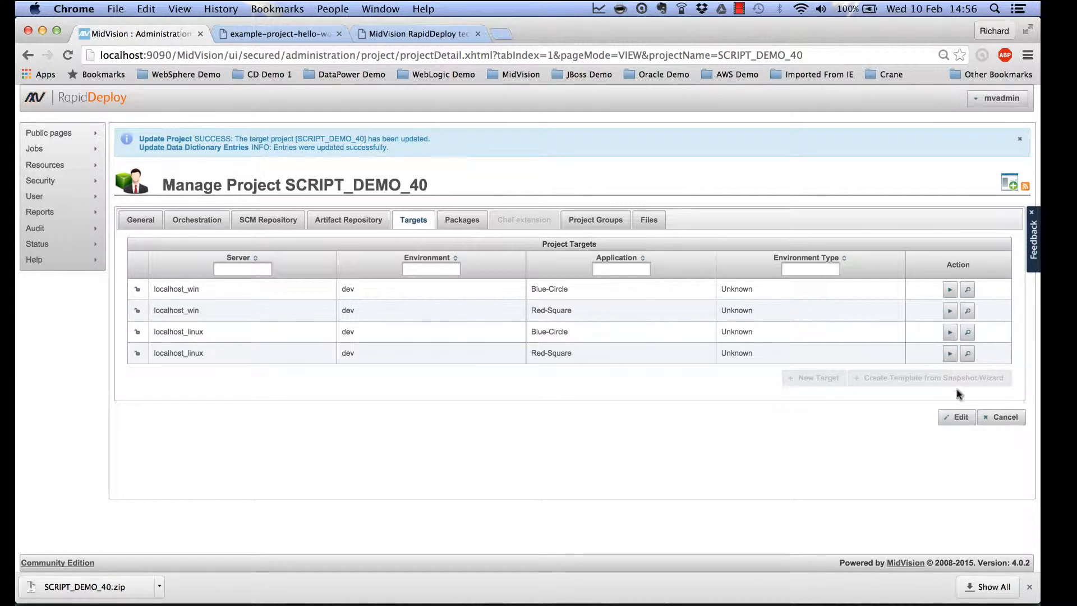
left_click(956, 418)
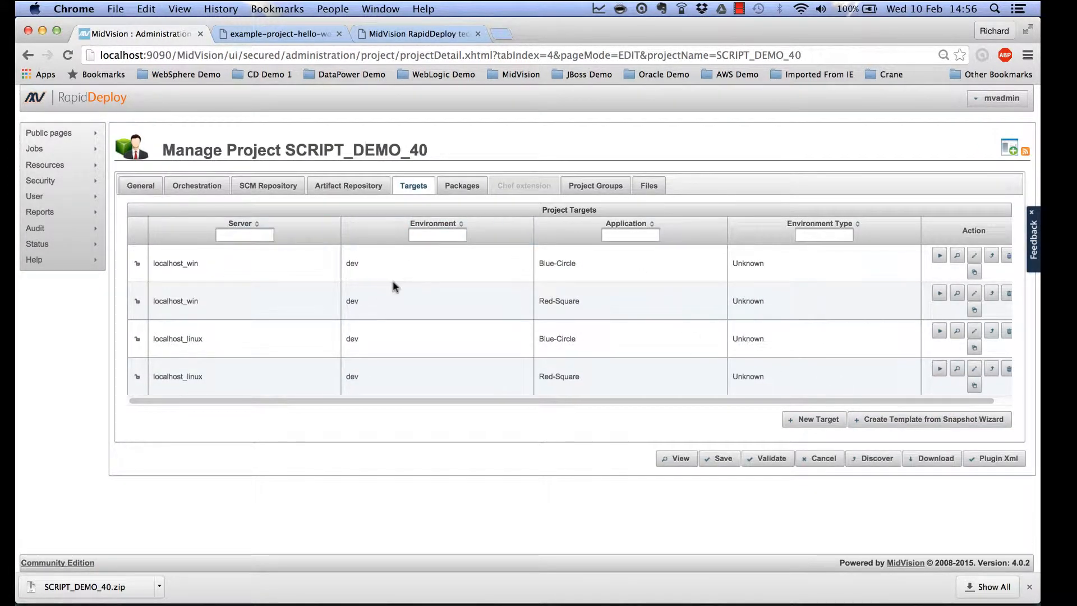
left_click(975, 333)
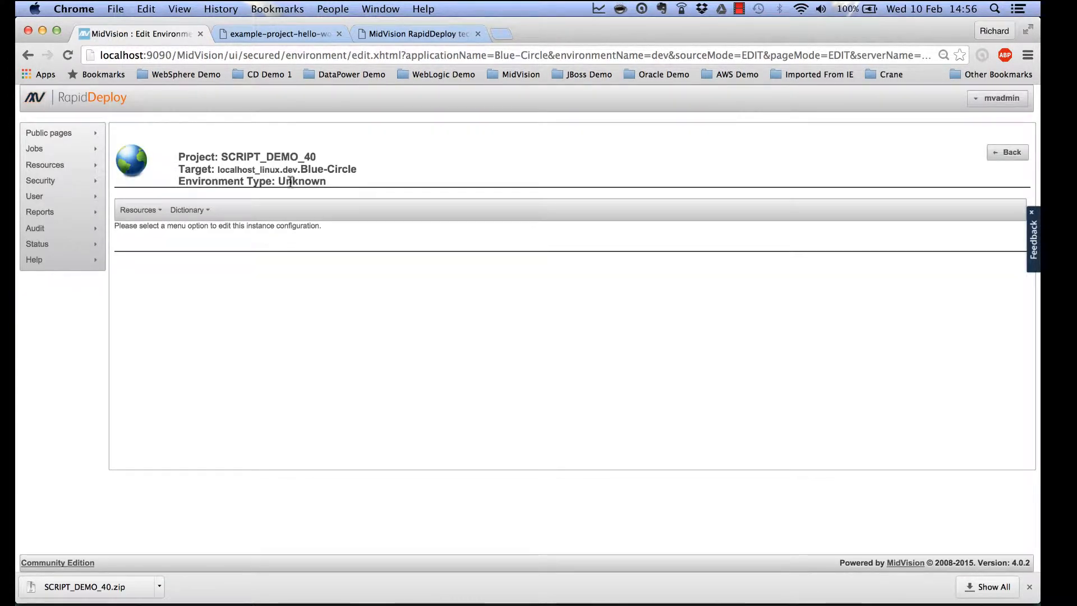
left_click(191, 212)
left_click(194, 227)
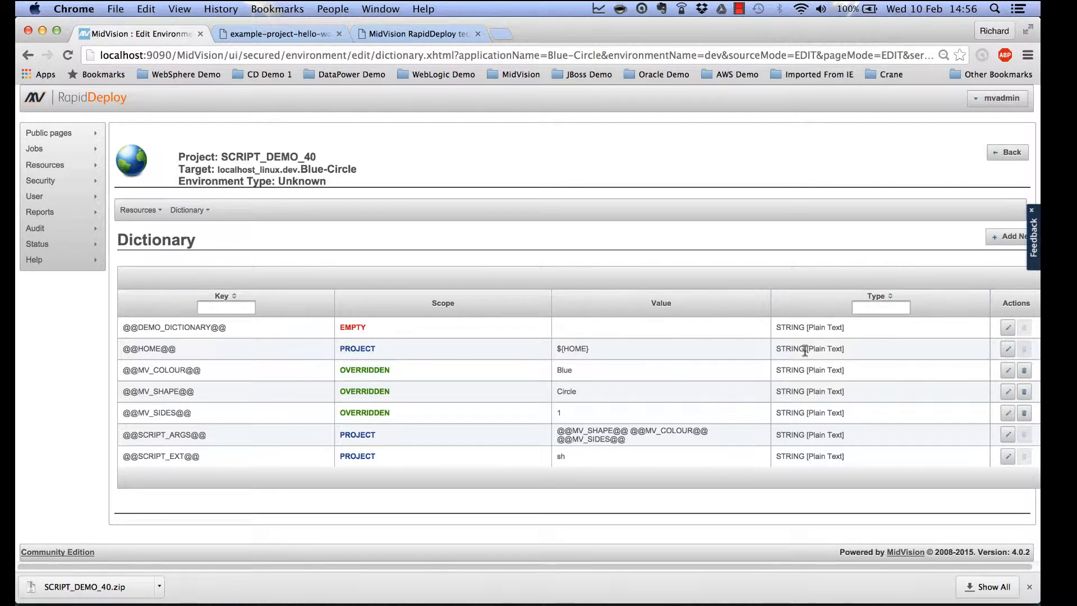
left_click(1002, 328)
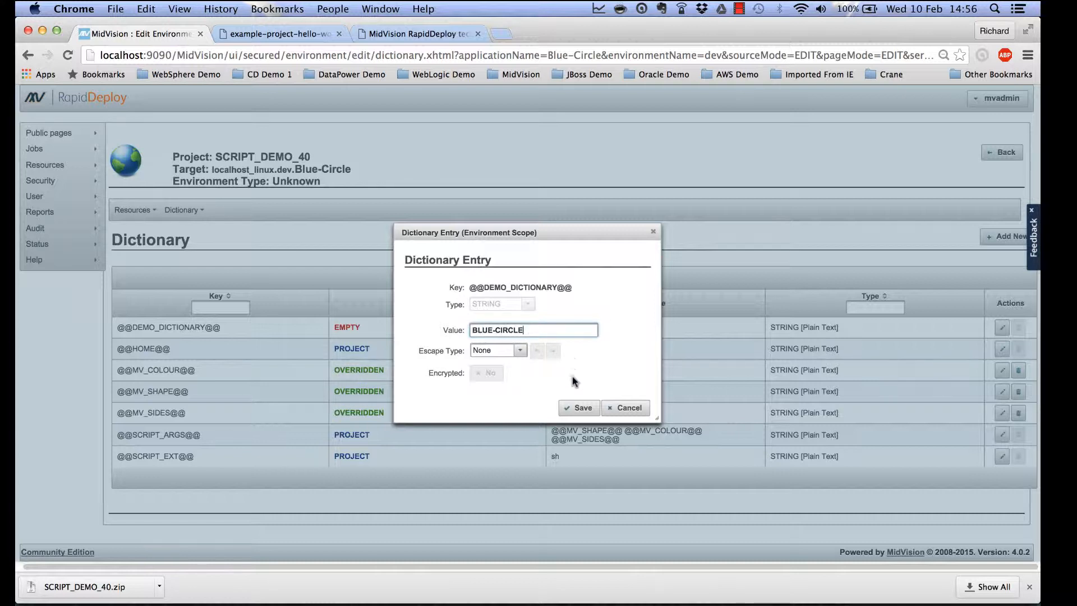
left_click(580, 408)
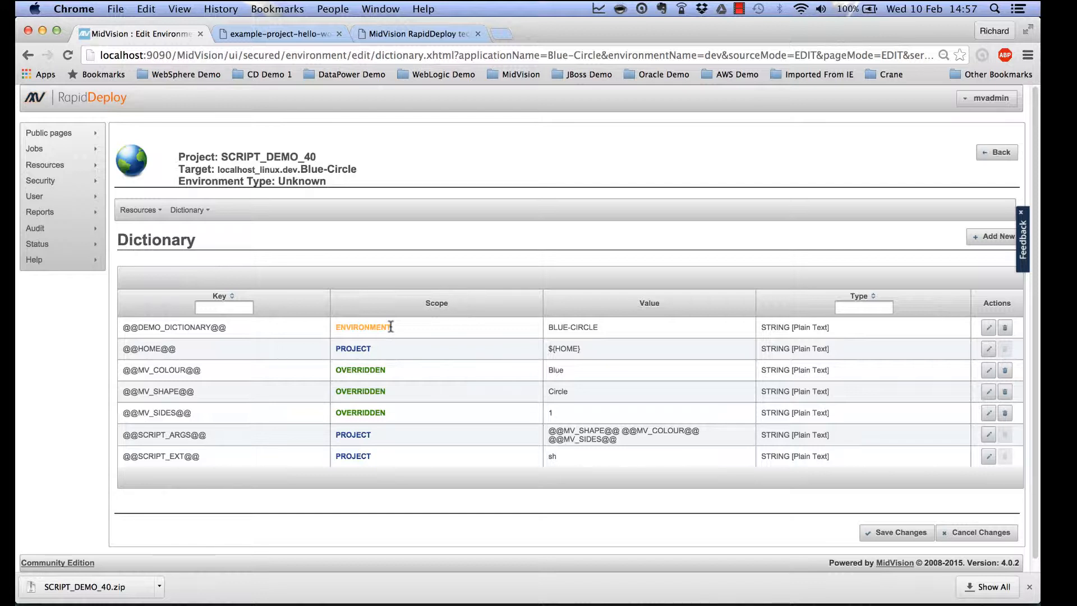
Save the Blue-Circle target's dictionary change to the project.
left_click(891, 536)
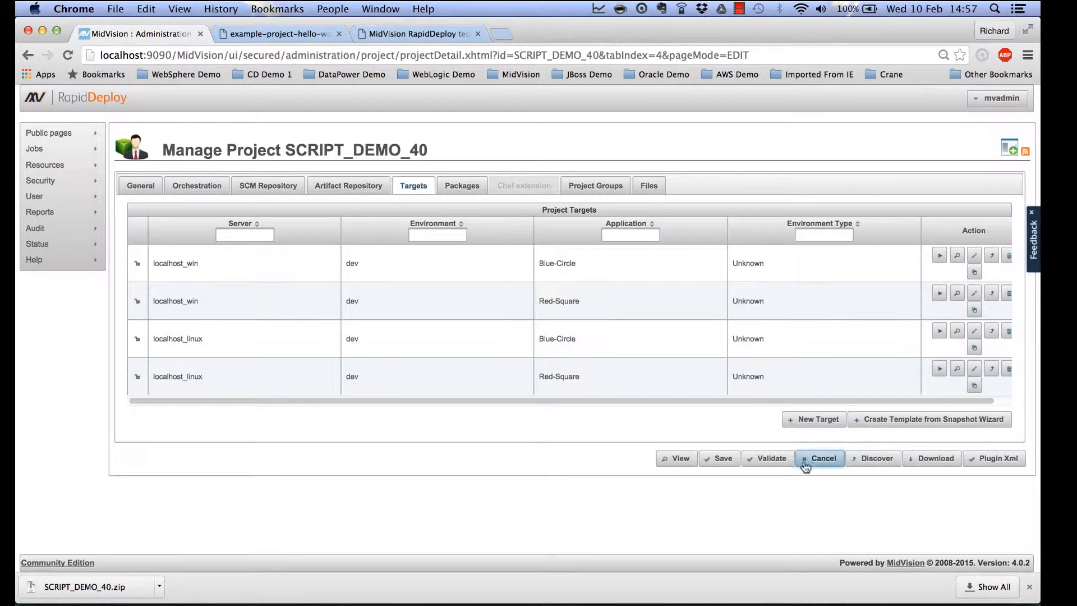
left_click(721, 458)
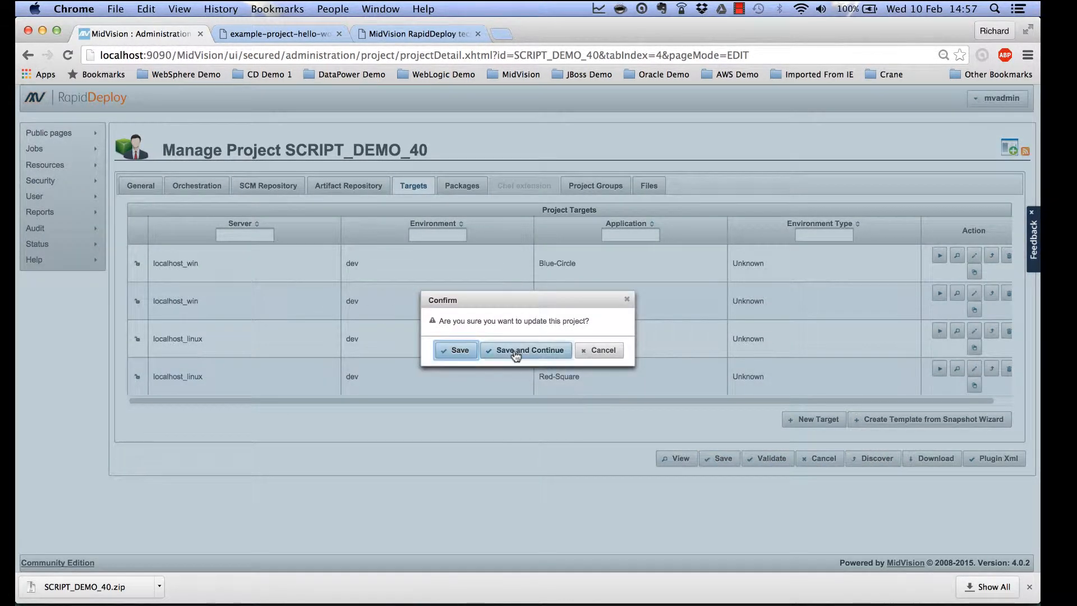
left_click(515, 351)
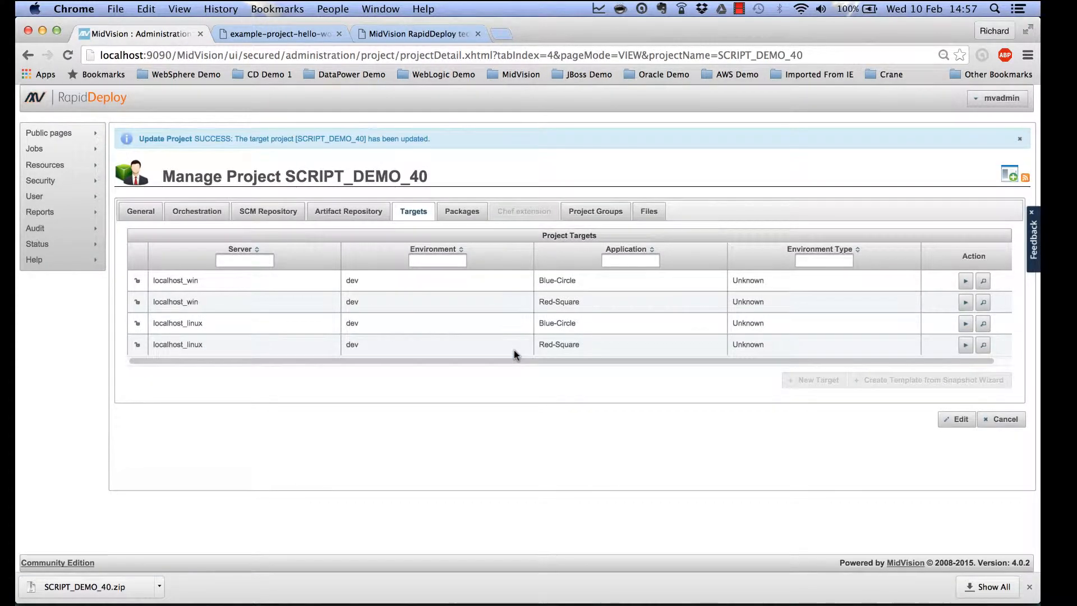
Build package SCRIPT_DEMO_40-0.0.3 and return to the project's targets.
left_click(461, 211)
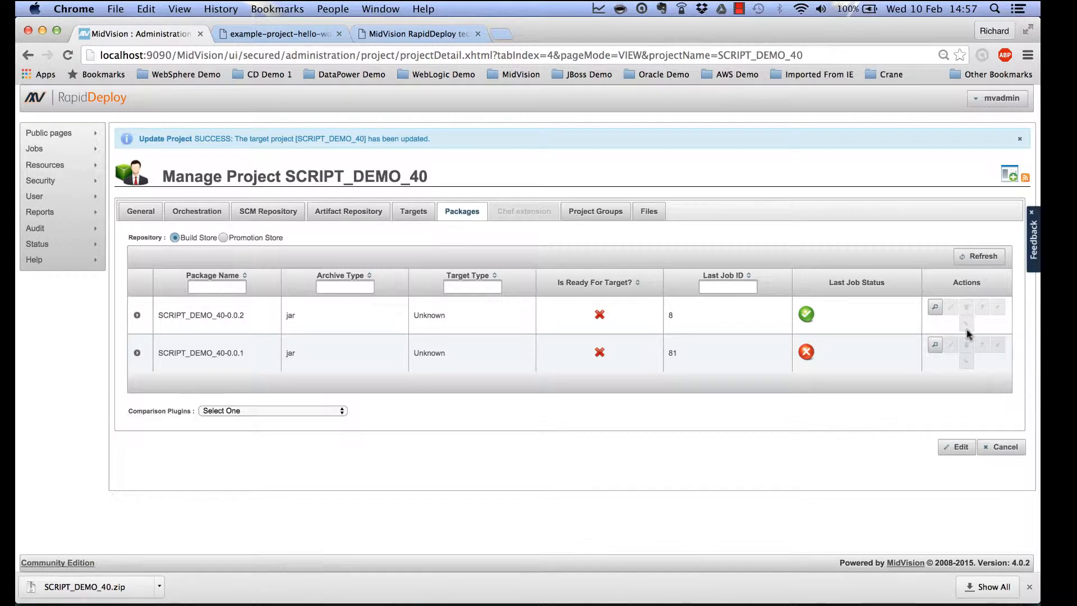
left_click(949, 446)
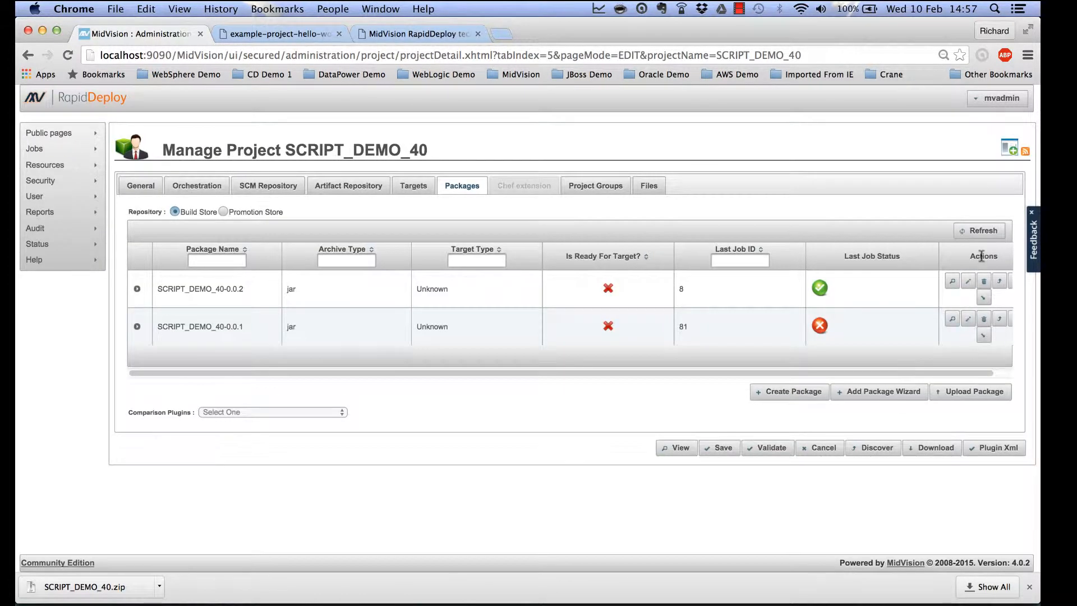
left_click(791, 395)
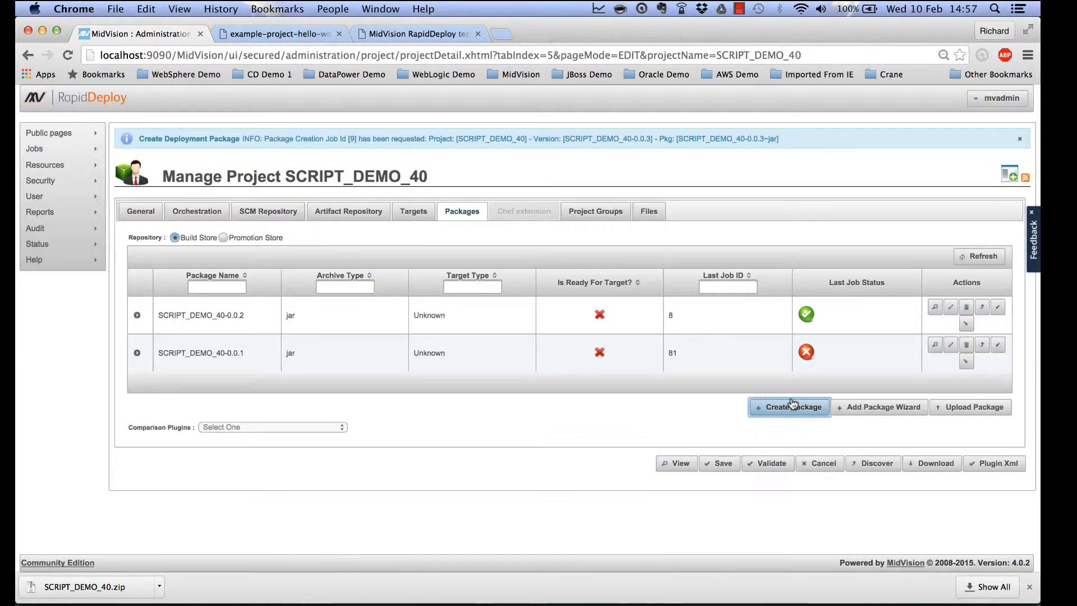
left_click(991, 256)
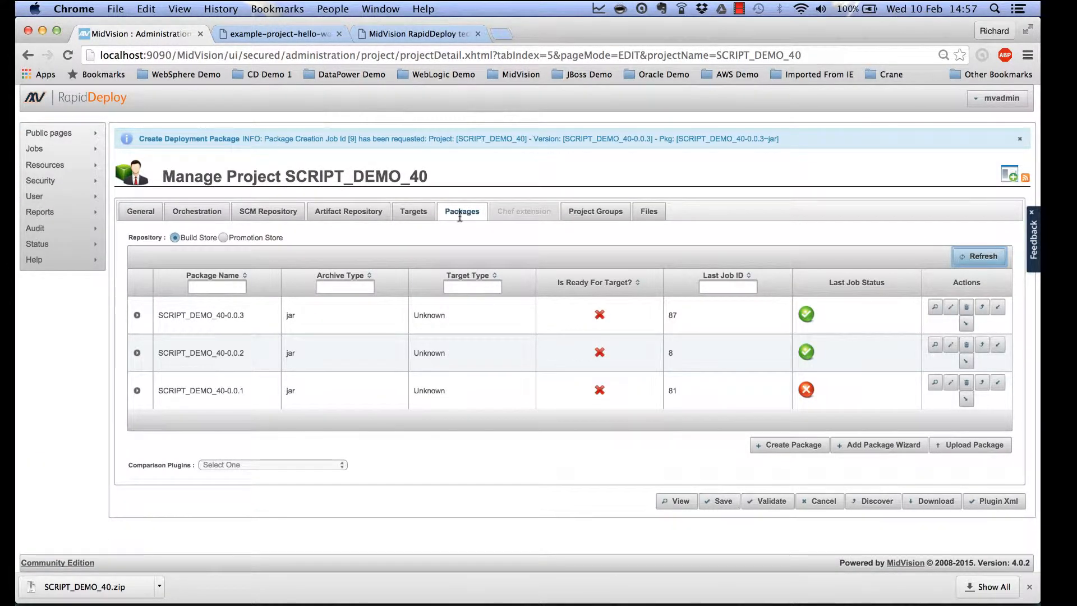
left_click(413, 213)
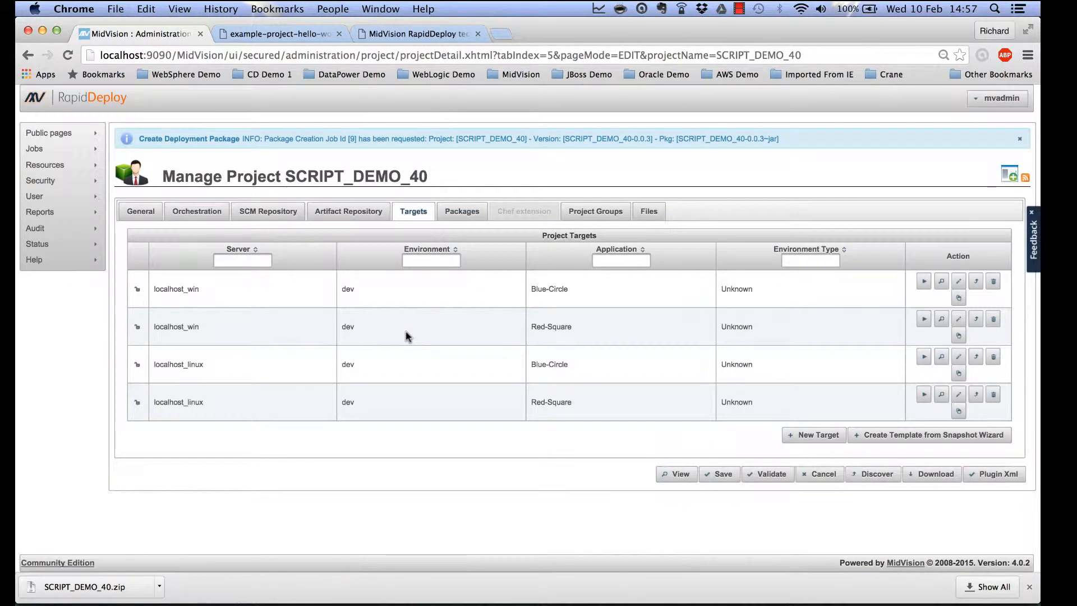
Deploy the package to localhost_linux Blue-Circle and view Running Jobs.
left_click(924, 357)
left_click(548, 366)
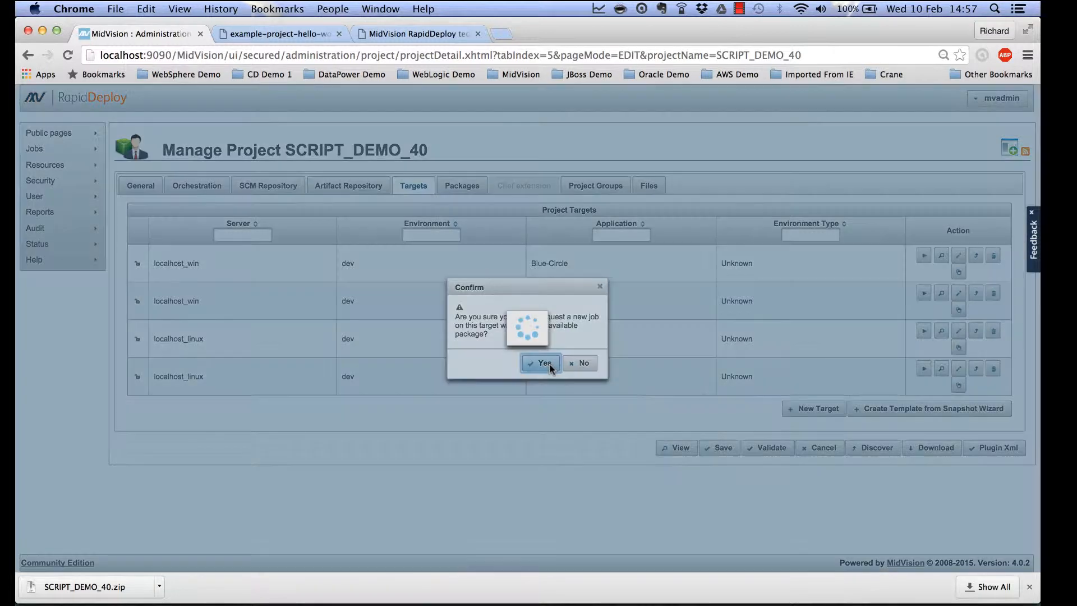
mouse_move(50, 156)
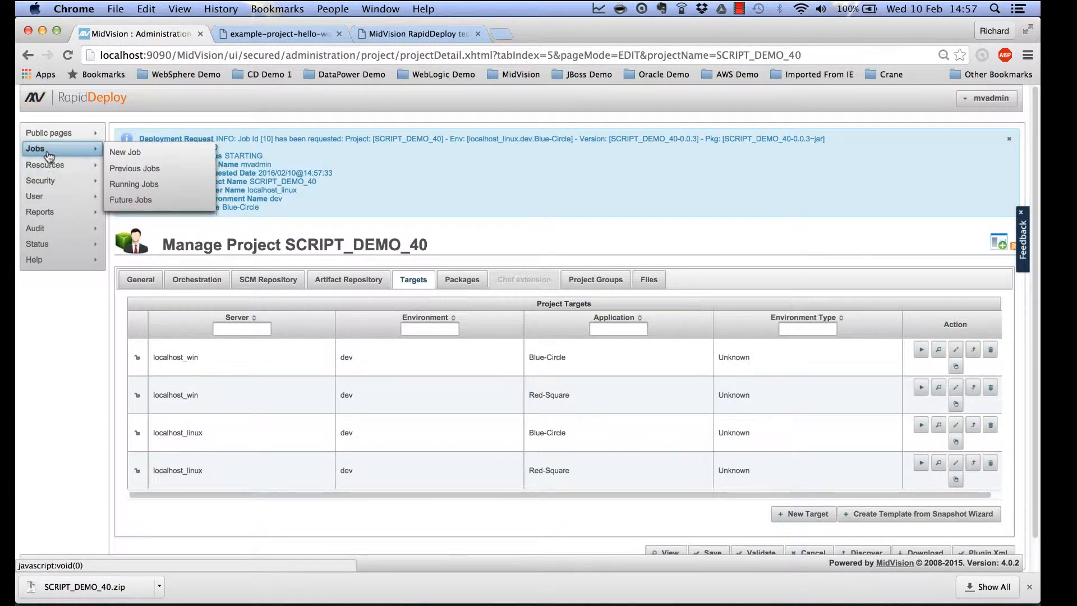
left_click(135, 184)
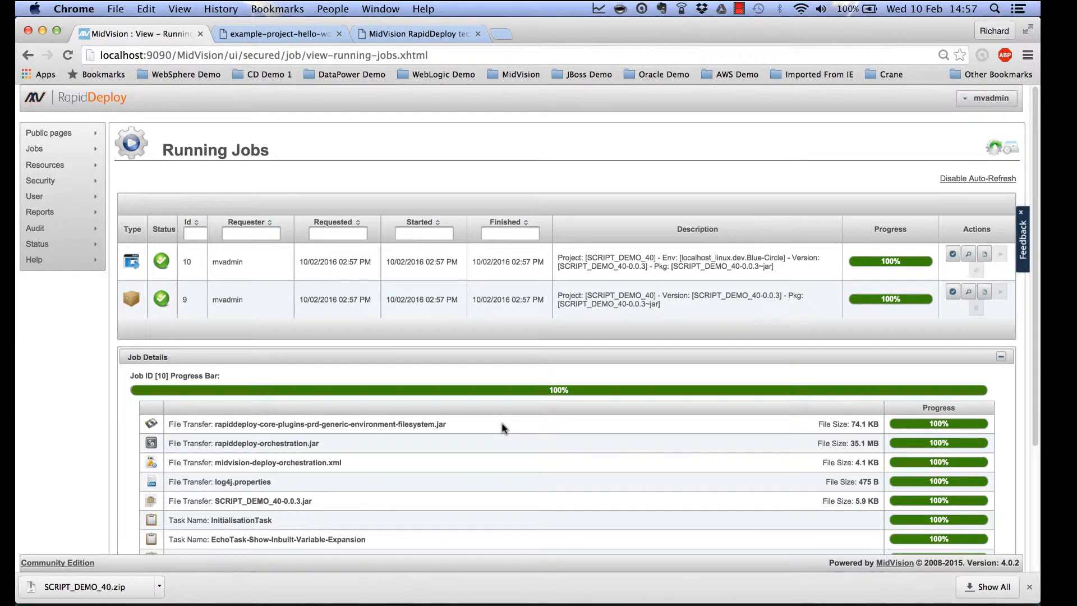
Check that job 10's log echoes 'My Data Dictionary is BLUE-CIRCLE', then close it.
left_click(968, 251)
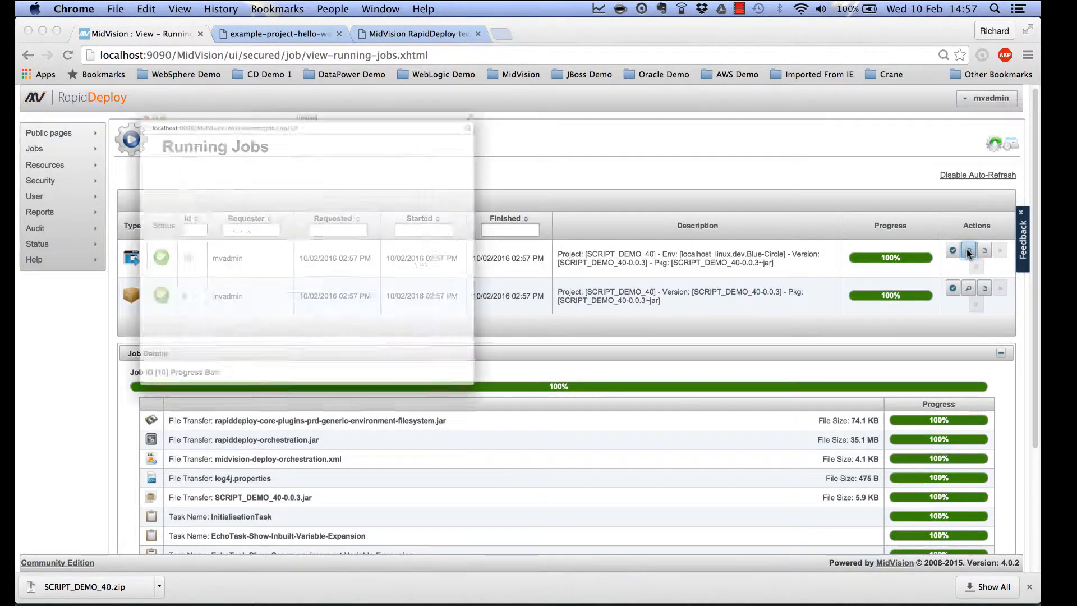
left_click(62, 25)
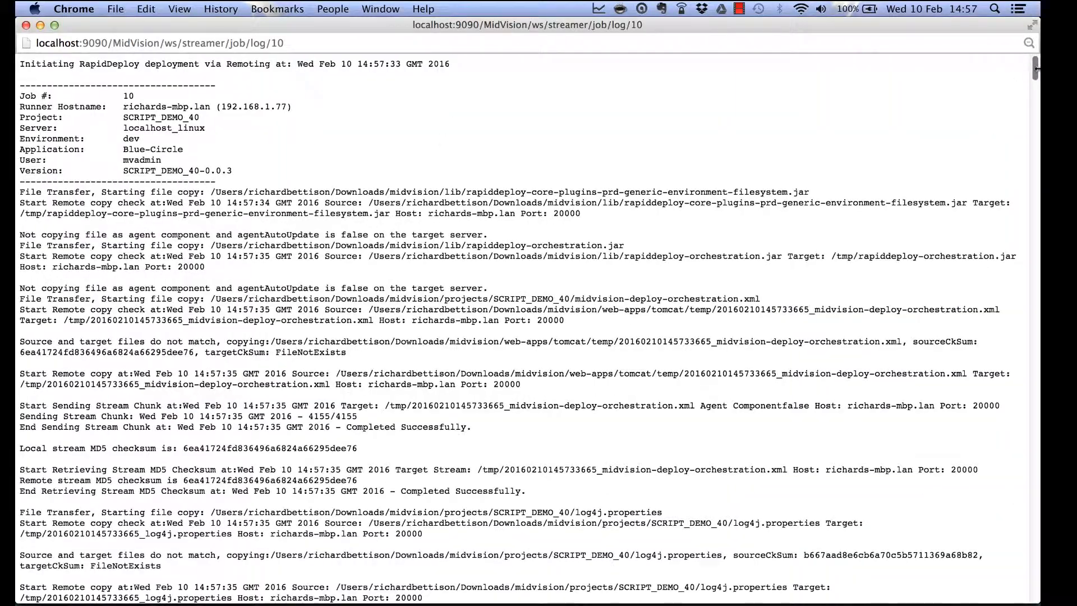
left_click_drag(1035, 72, 1038, 503)
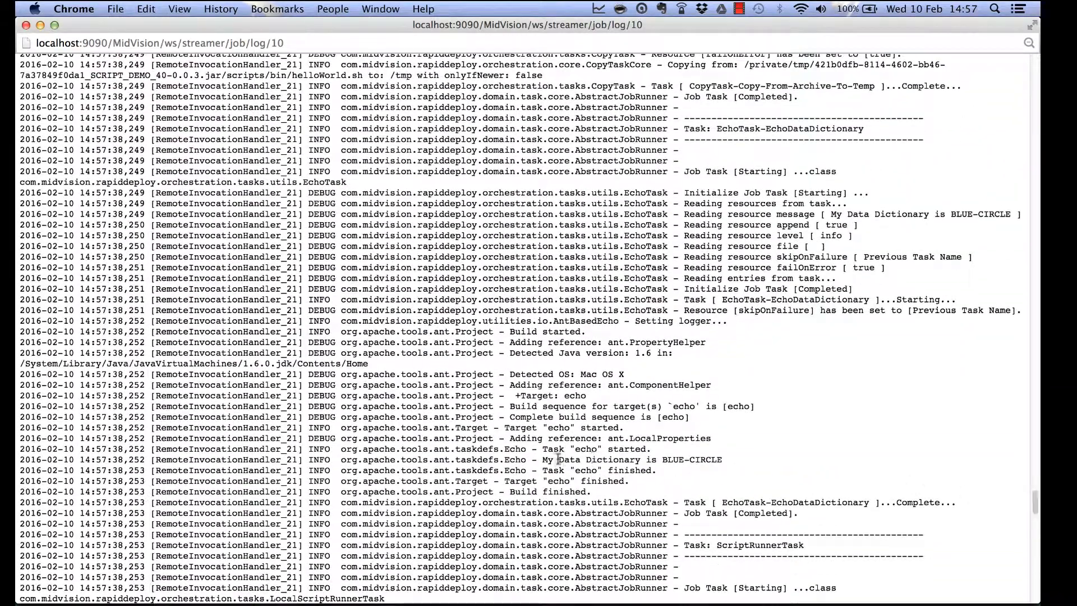
left_click_drag(538, 459, 732, 460)
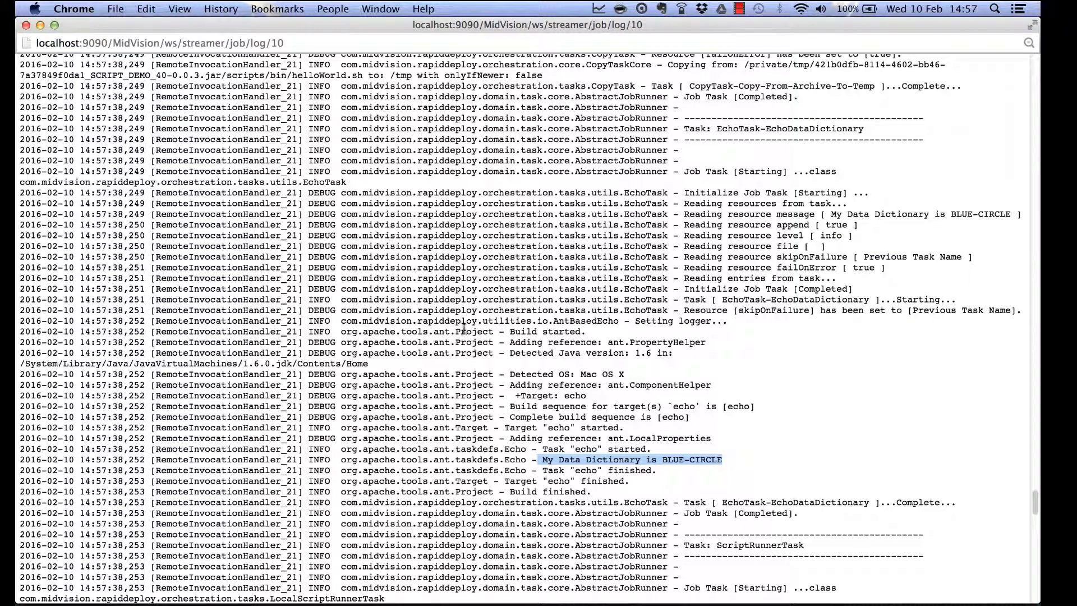
left_click(25, 26)
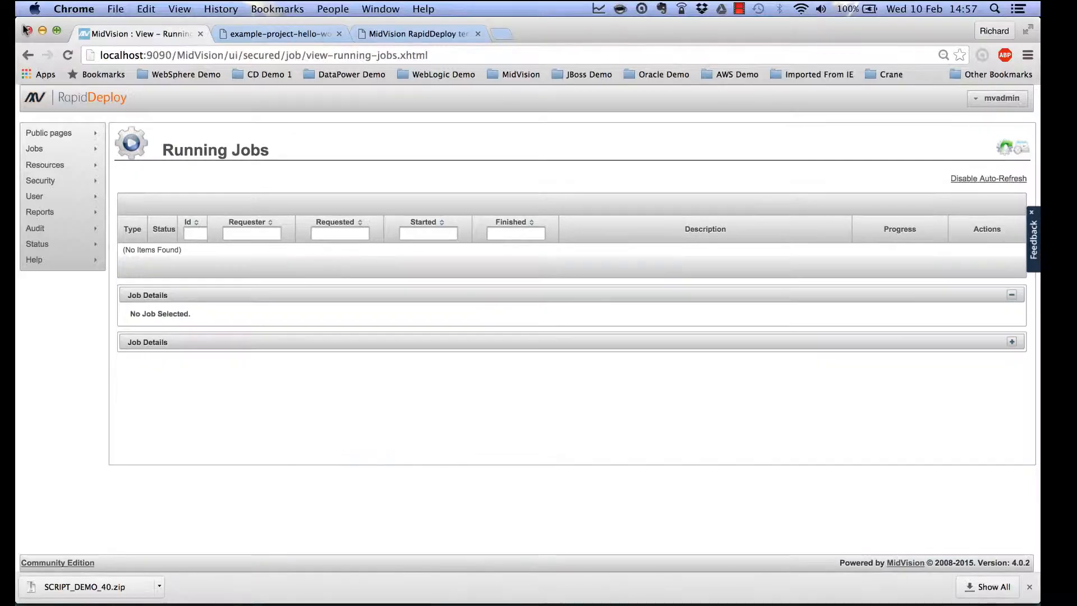
Start a new SCRIPT_DEMO_40 job targeting Red-Square on localhost_linux dev.
mouse_move(92, 148)
left_click(159, 160)
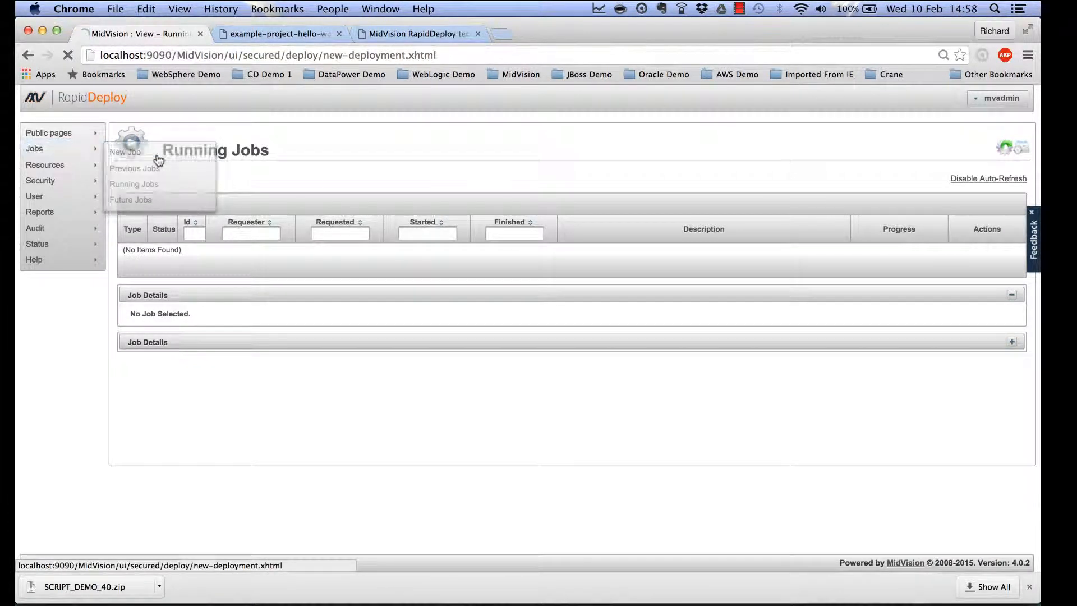
left_click(328, 181)
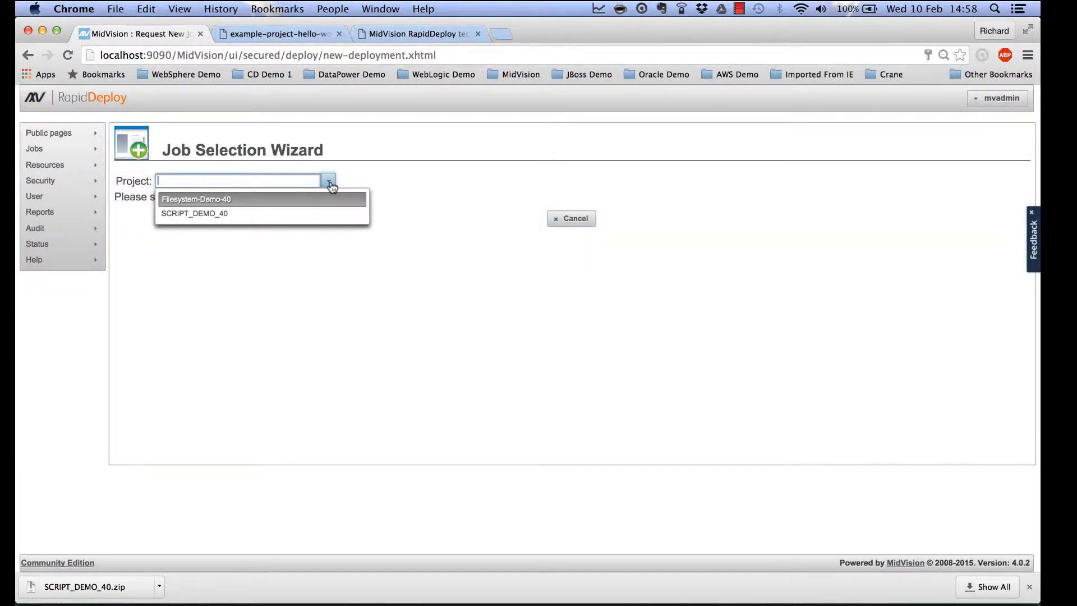
left_click(303, 213)
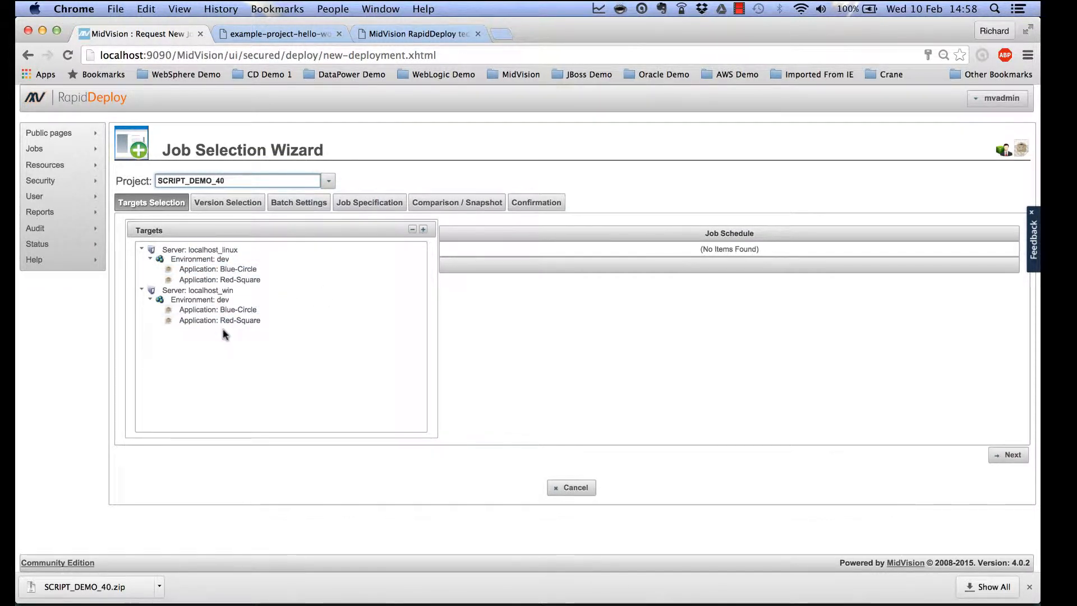
left_click(232, 279)
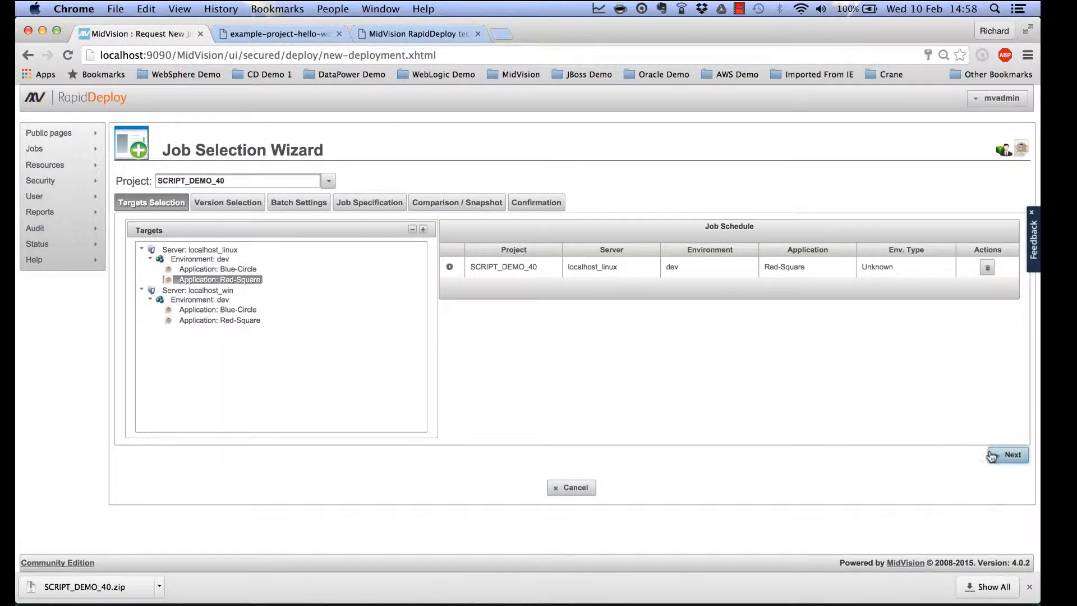
Select version SCRIPT_DEMO_40-0.0.3 and try to continue past version selection.
left_click(1004, 455)
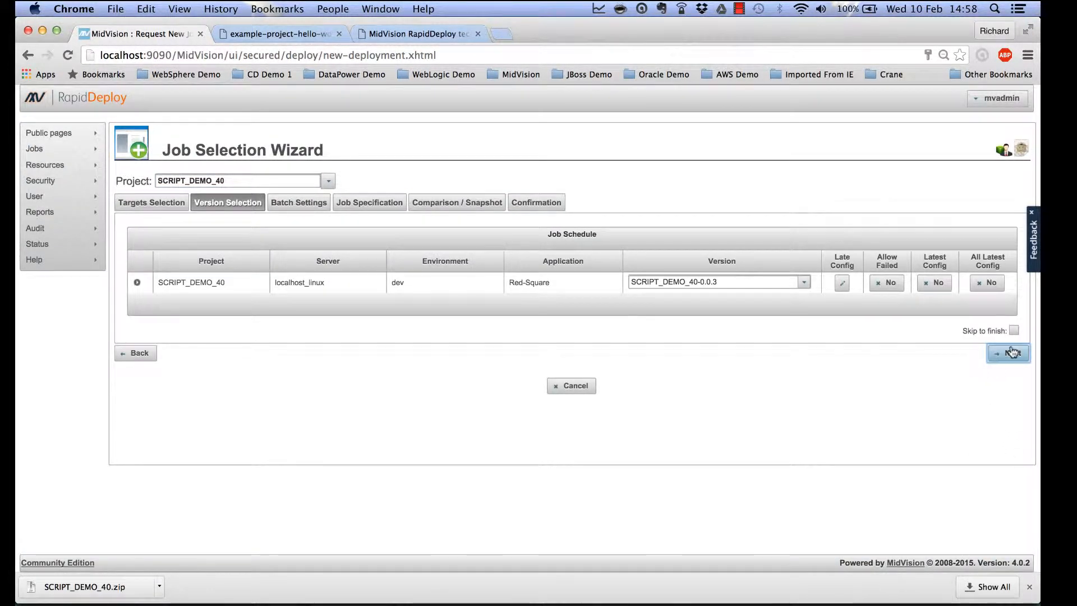
left_click(803, 284)
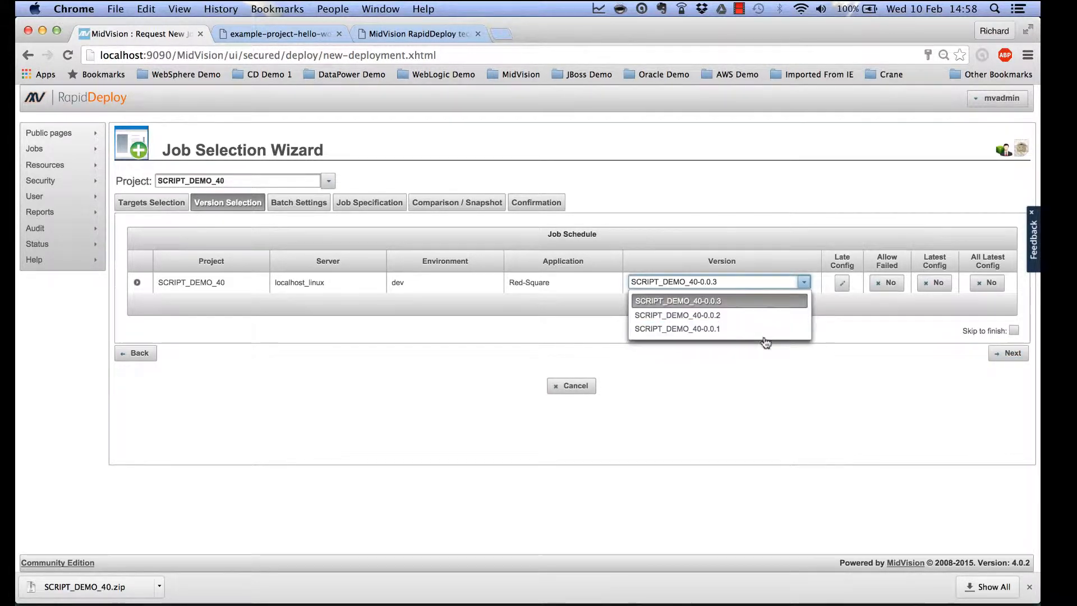
left_click(762, 305)
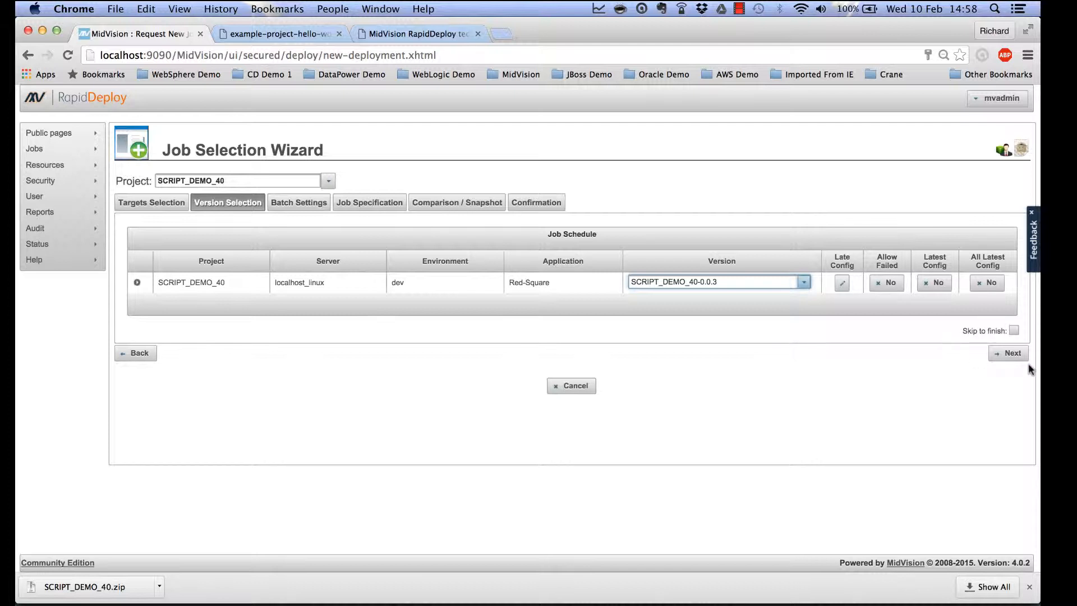
left_click(1012, 354)
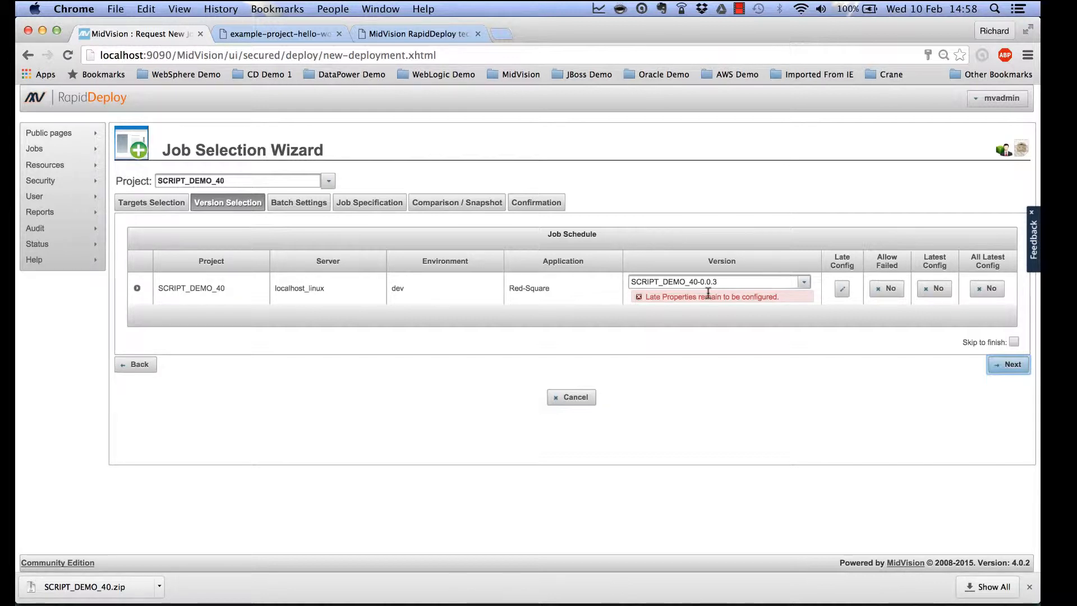
left_click(843, 289)
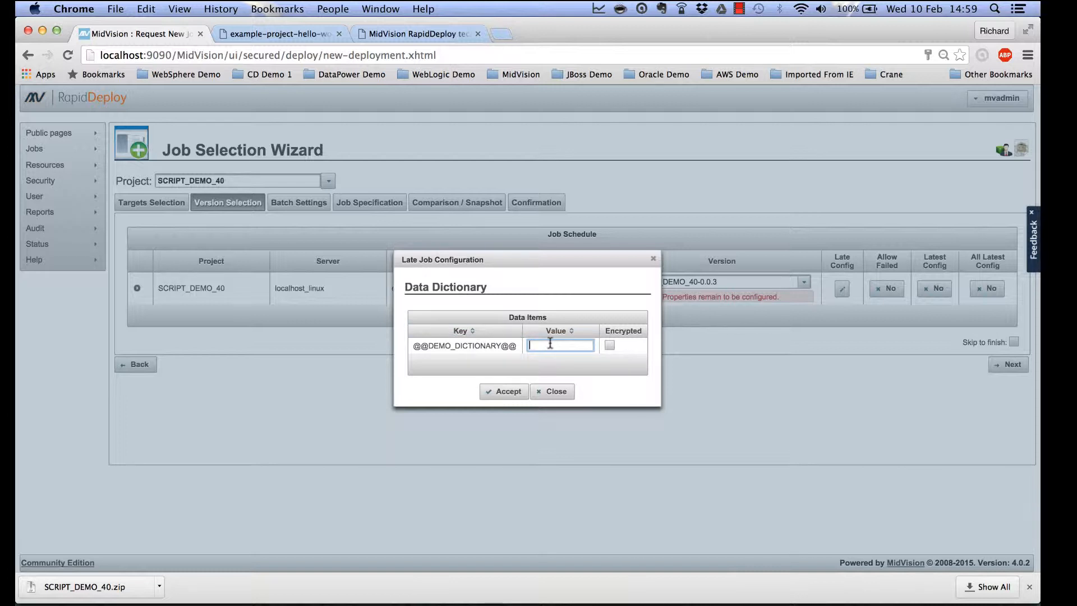
type("RED-SQUA")
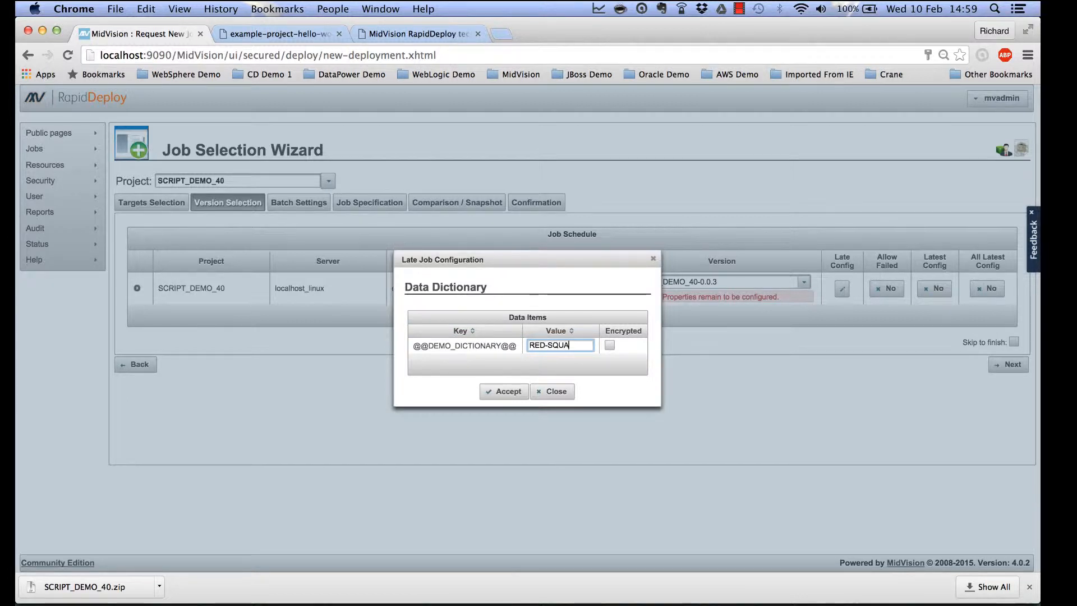
type("RE")
left_click(506, 391)
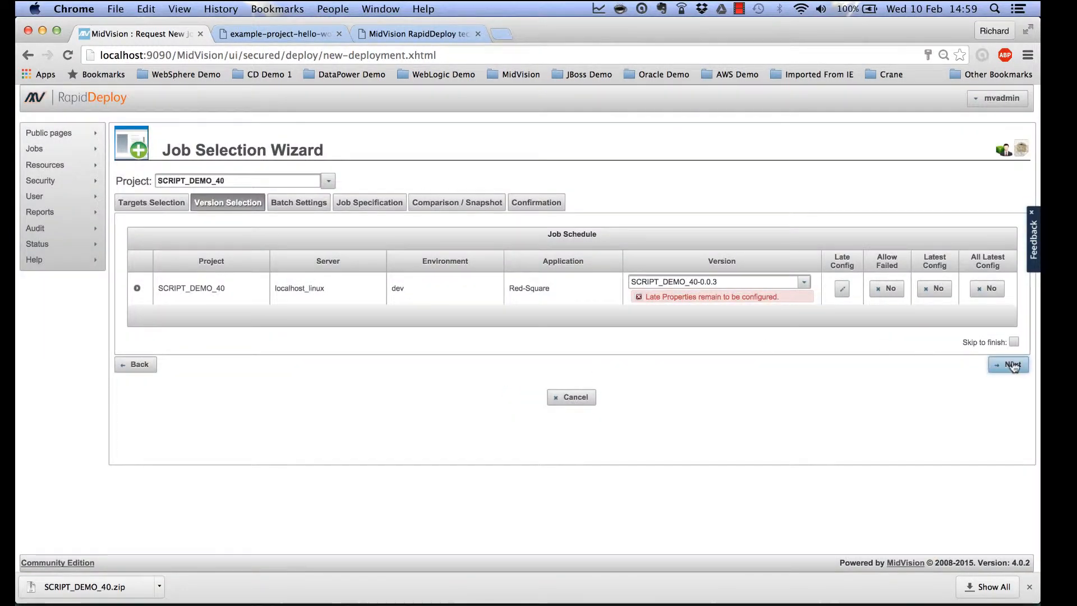
Skip to the final step and start the deployment as job 11.
left_click(1013, 342)
left_click(1013, 366)
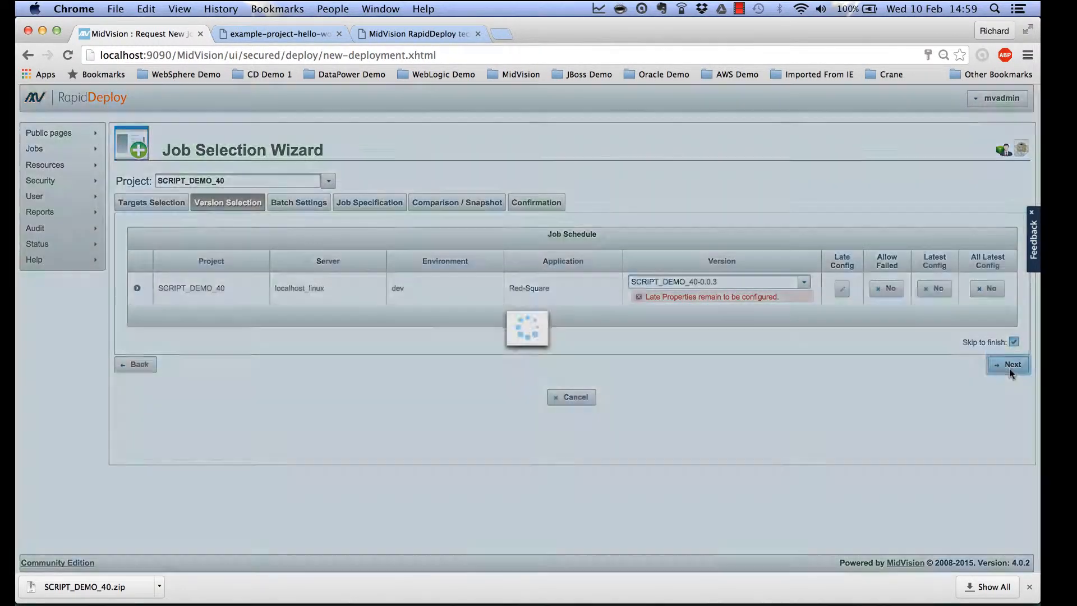
left_click(915, 325)
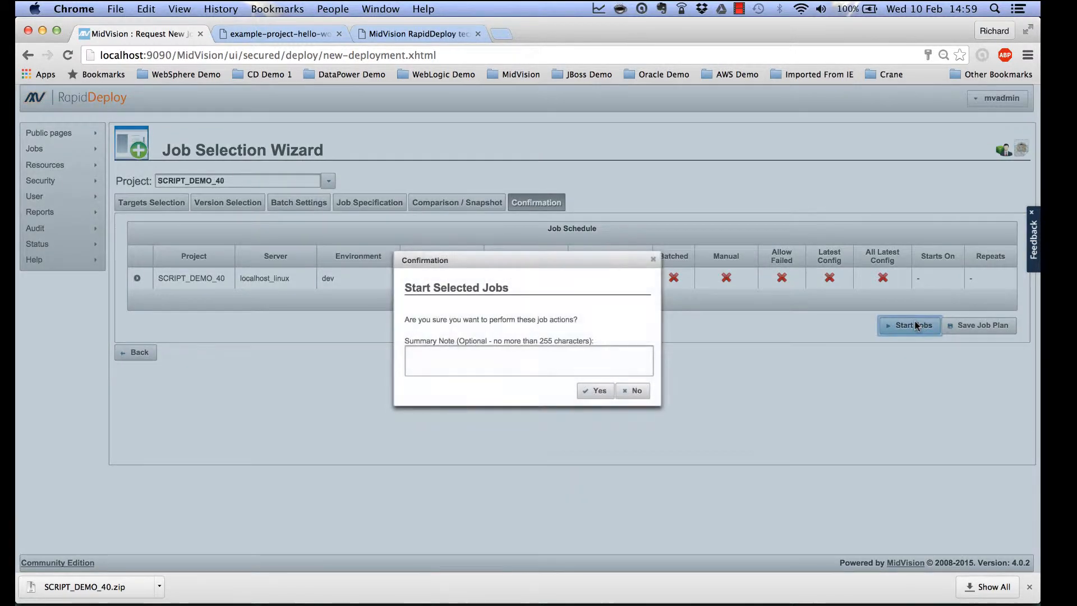
left_click(597, 392)
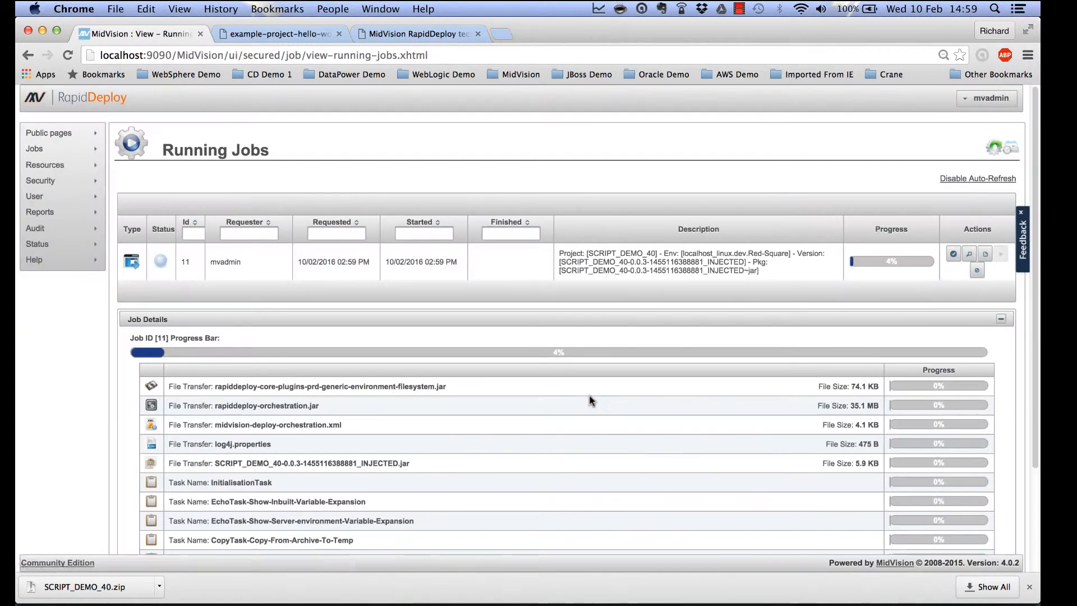
Expand the job details to watch job 11 complete.
scroll(680, 426, "down", 5)
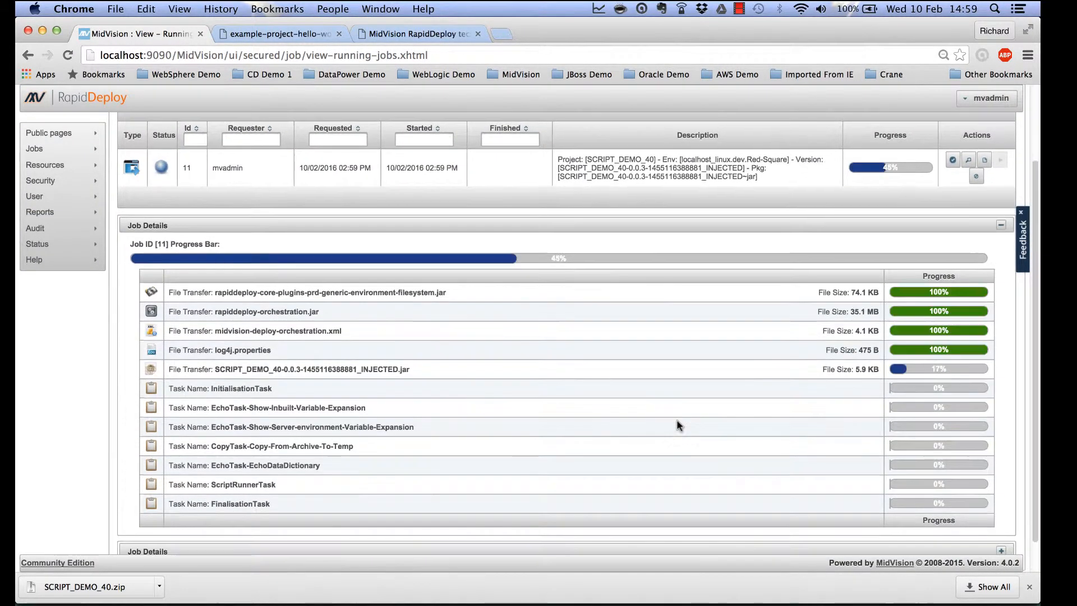
left_click(1002, 515)
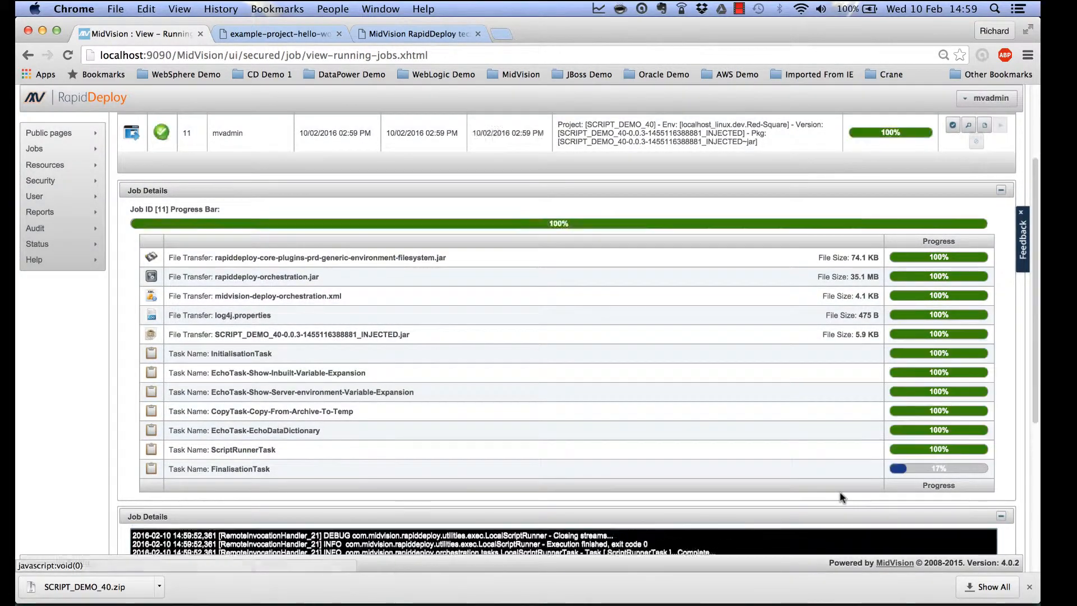
scroll(842, 498, "down", 4)
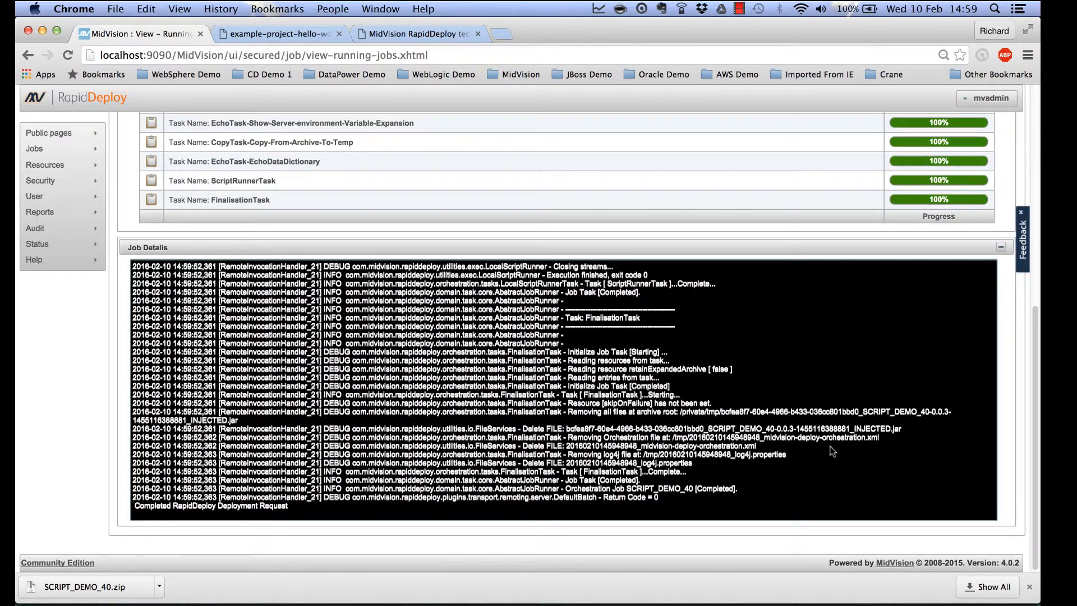
scroll(831, 450, "up", 5)
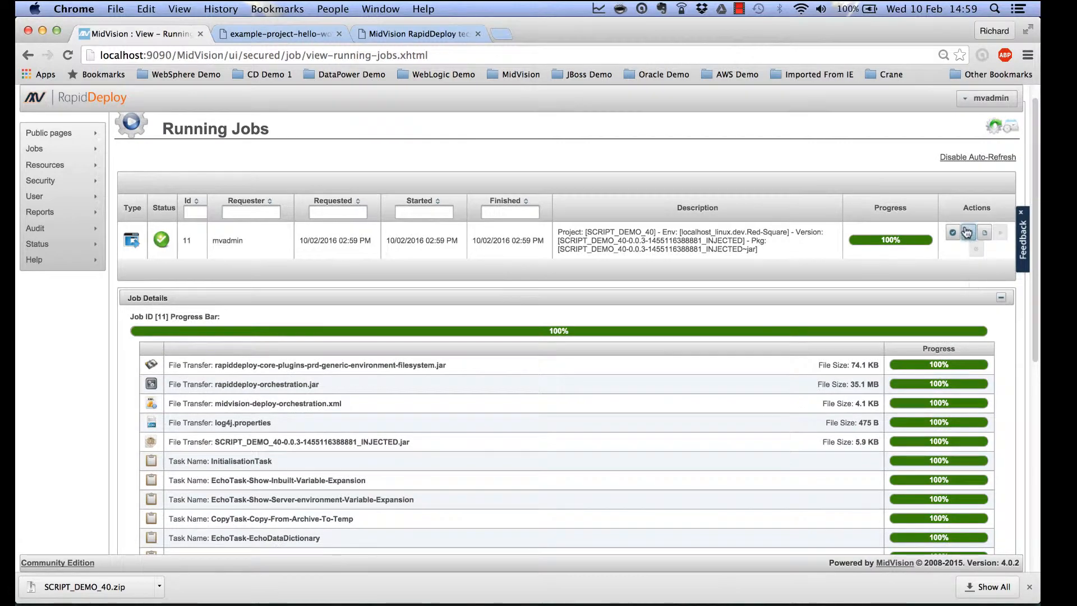
Confirm job 11's full log echoes 'My Data Dictionary is RED-SQUARE', then close it.
left_click(968, 231)
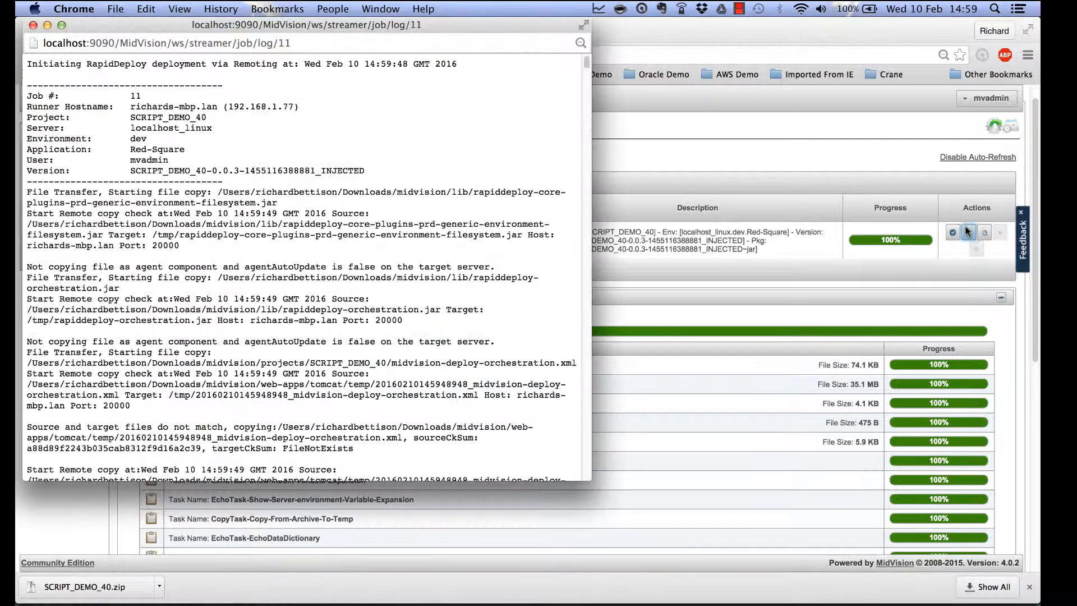
left_click(61, 27)
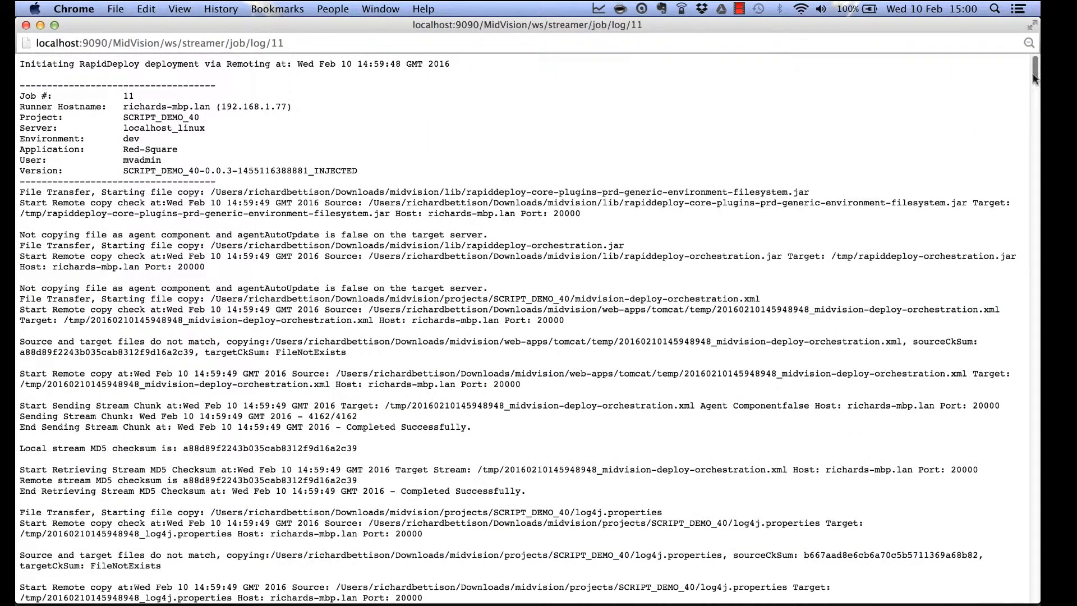
left_click_drag(1036, 72, 1036, 507)
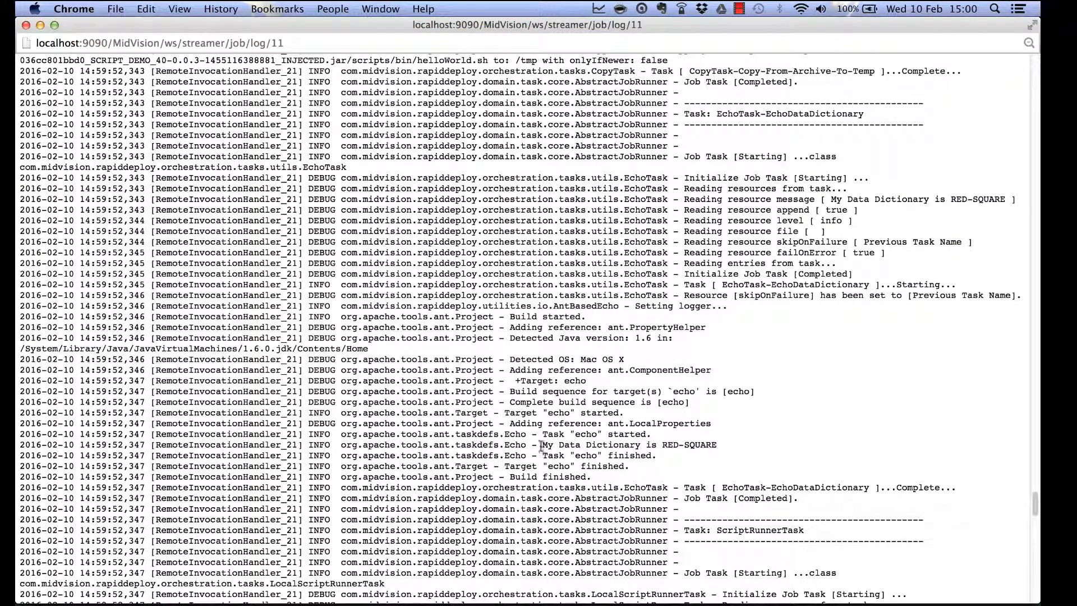
left_click_drag(548, 446, 723, 445)
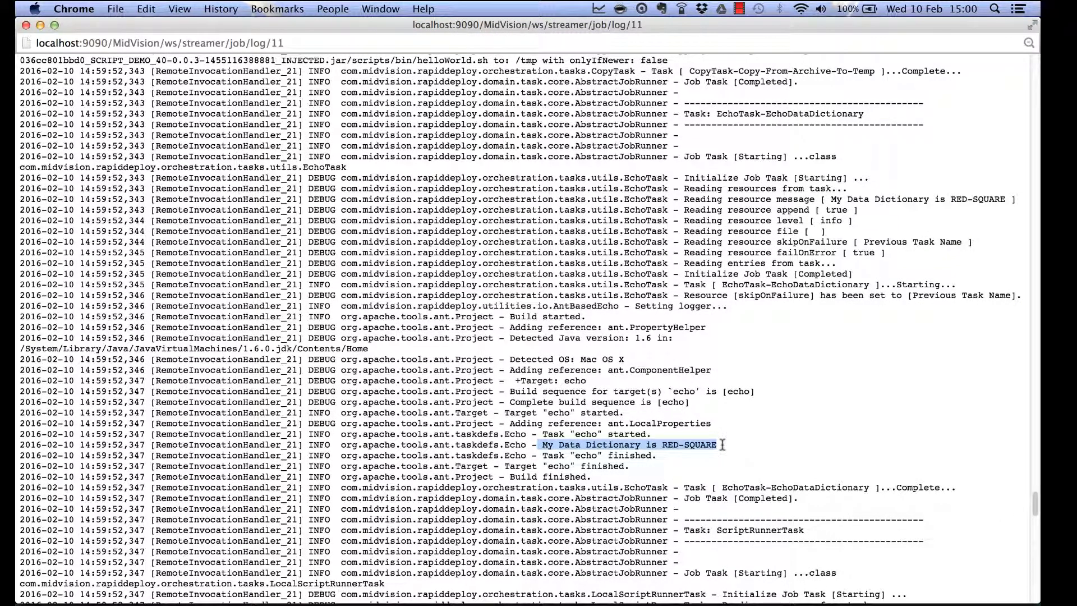
left_click(26, 25)
mouse_move(87, 171)
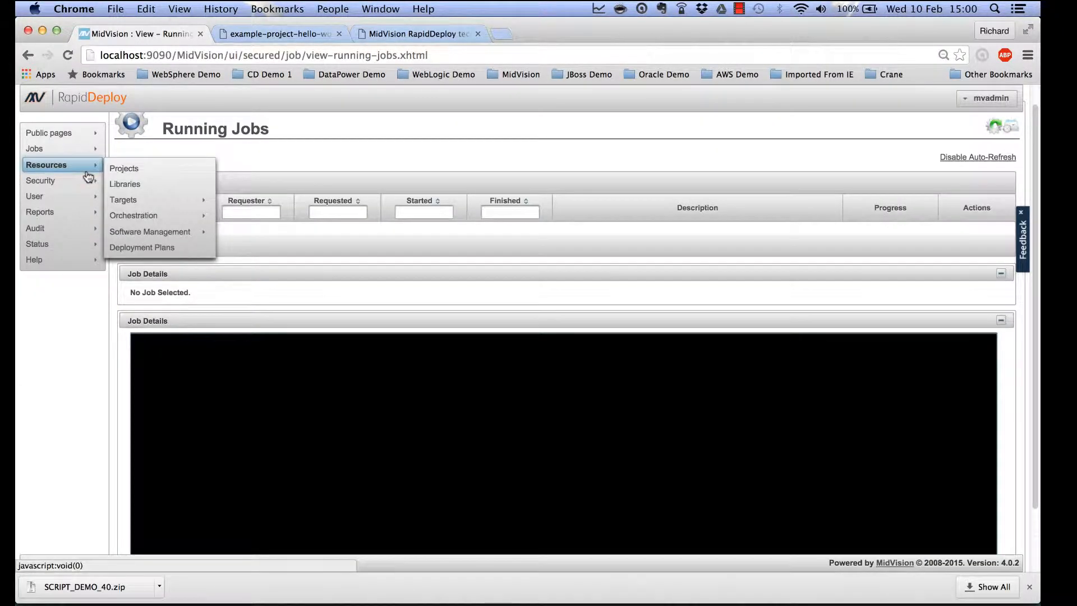